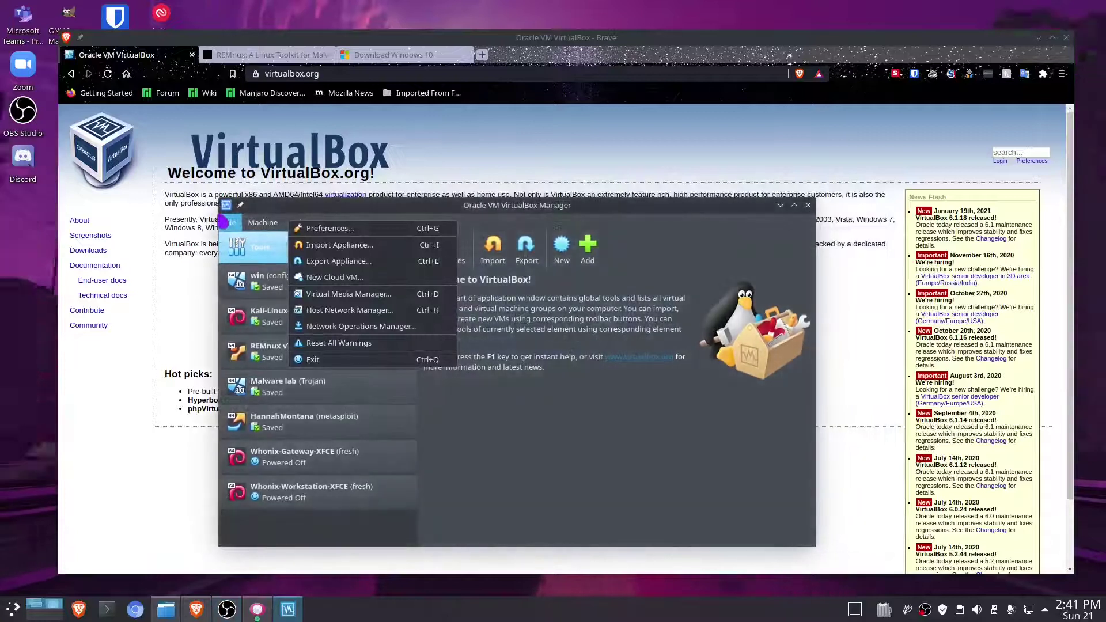
Step: Dismiss the open File menu and switch to the VirtualBox website in Brave
key(Left)
key(Escape)
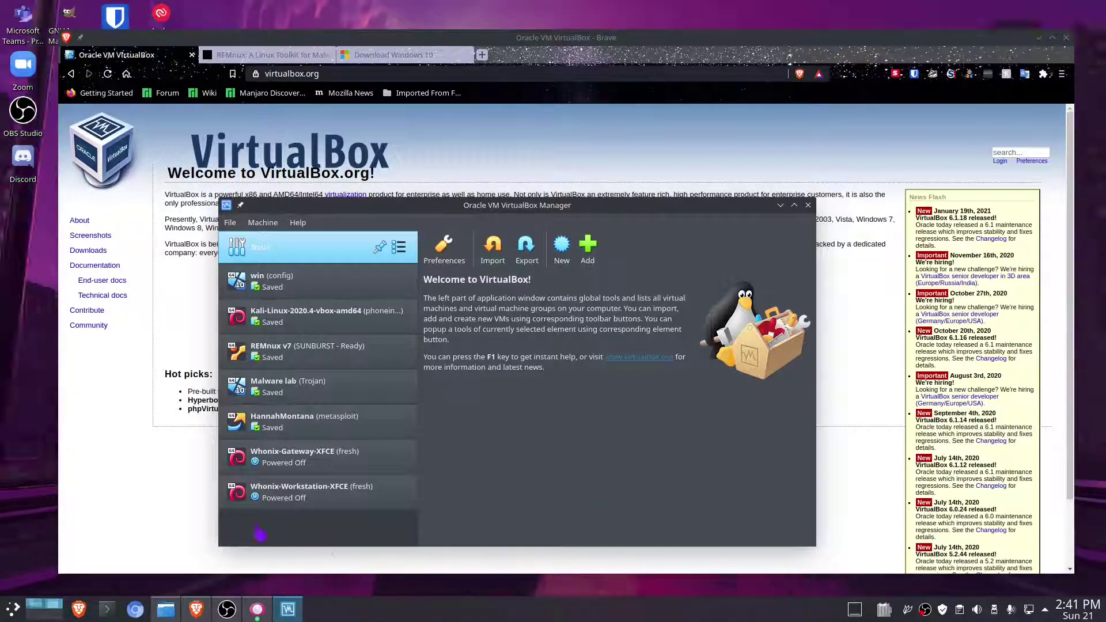
click(163, 524)
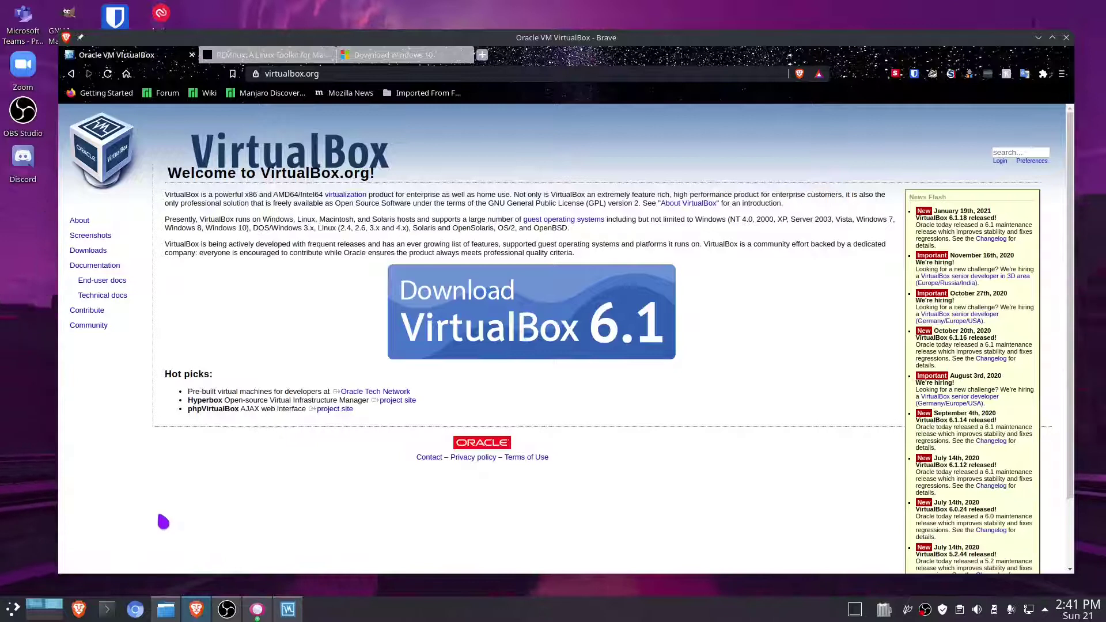
Step: Switch back to VirtualBox Manager and view the details of the Malware lab and REMnux v7 virtual machines
click(288, 608)
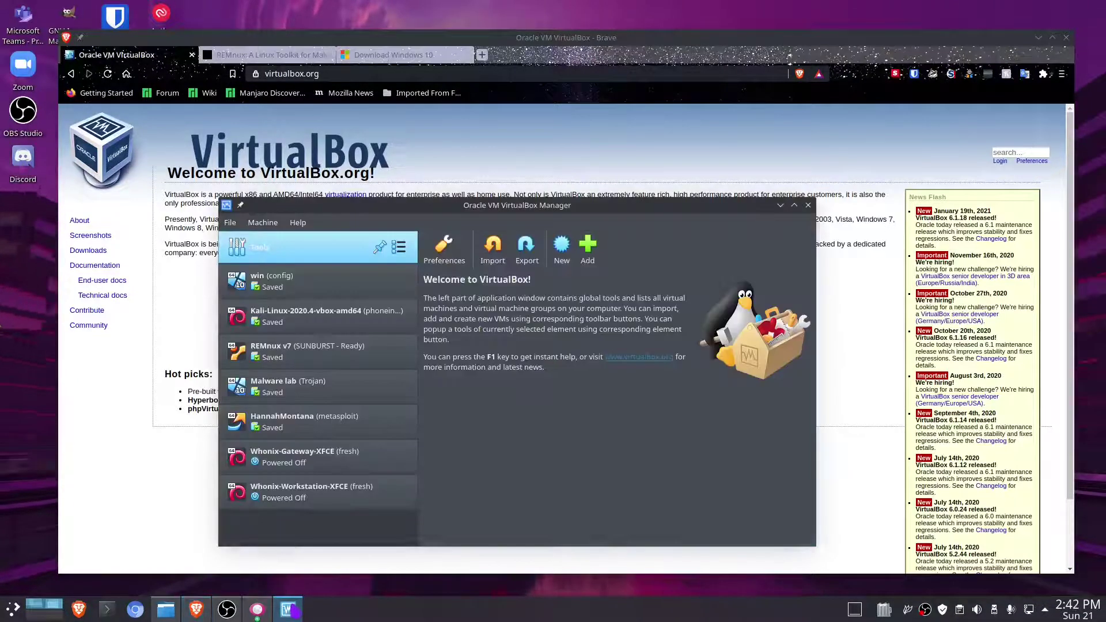
drag(569, 220, 596, 208)
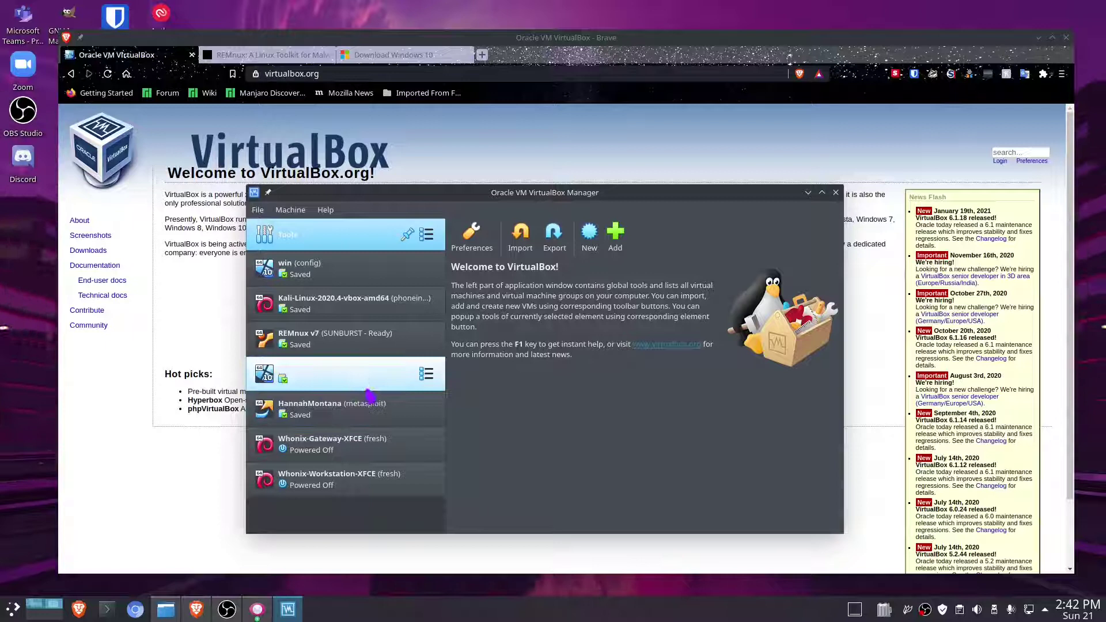
click(371, 381)
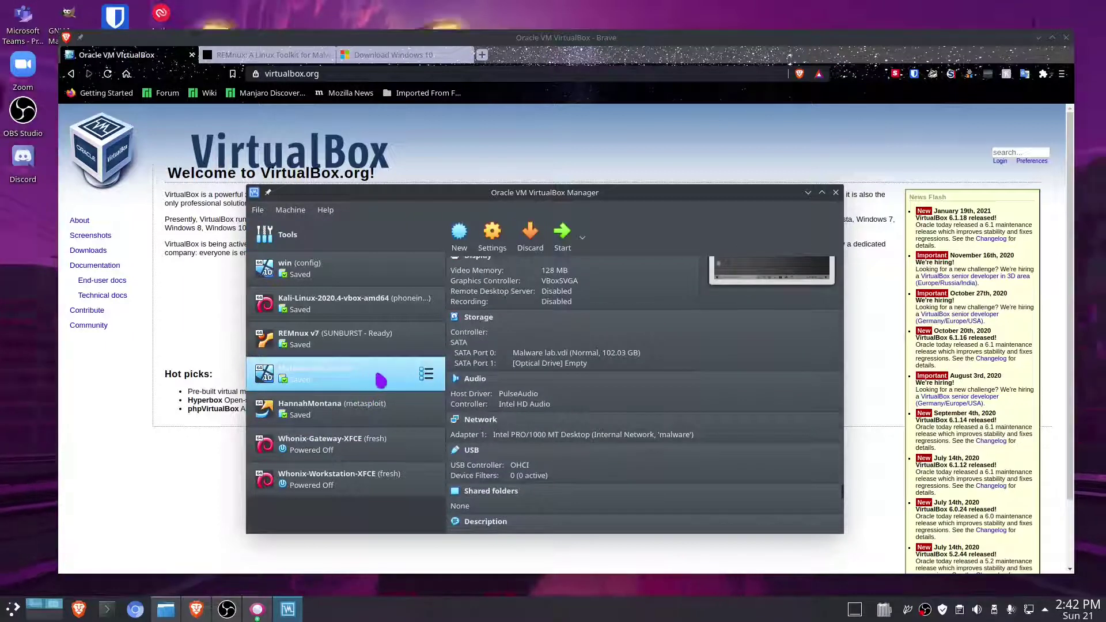
click(397, 344)
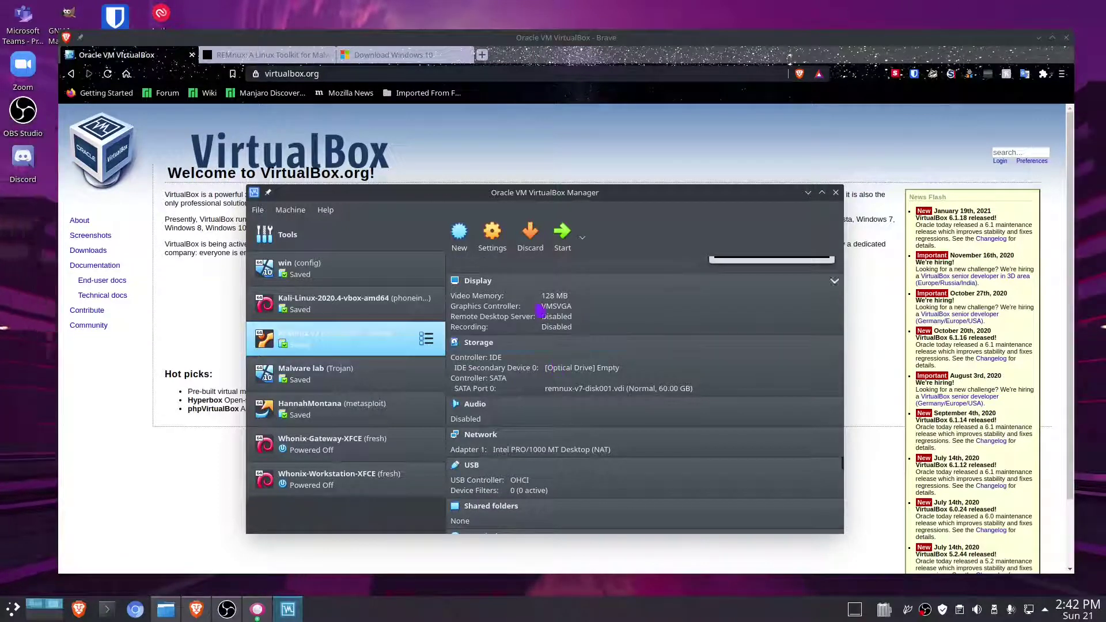
Step: Switch to the REMnux website in Brave and look through its homepage and distro download section
click(276, 55)
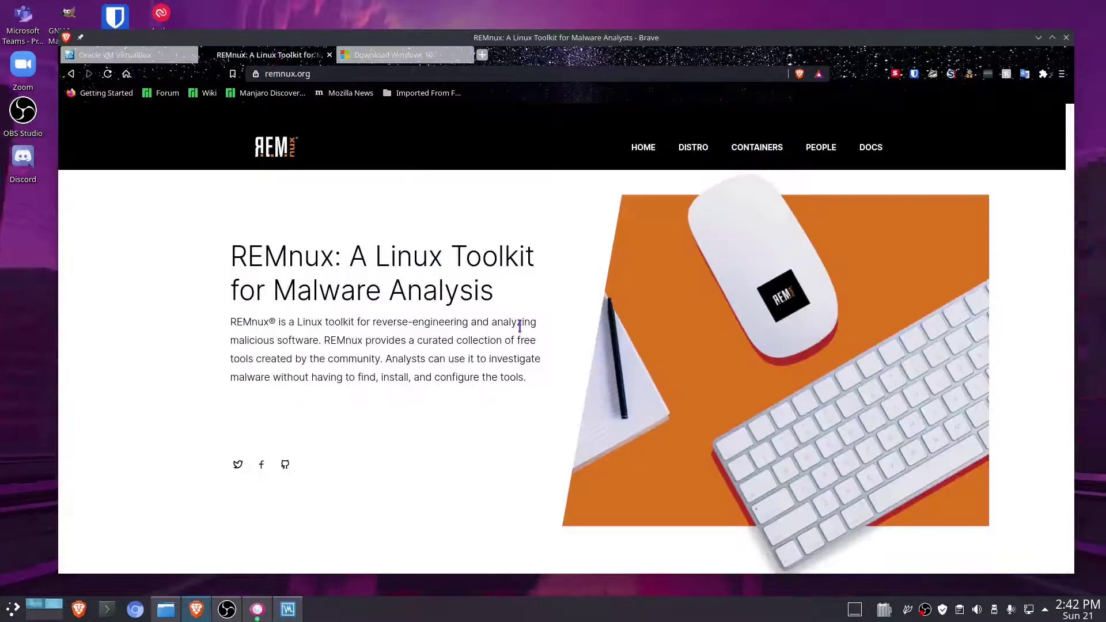
scroll(555, 309, down, 4)
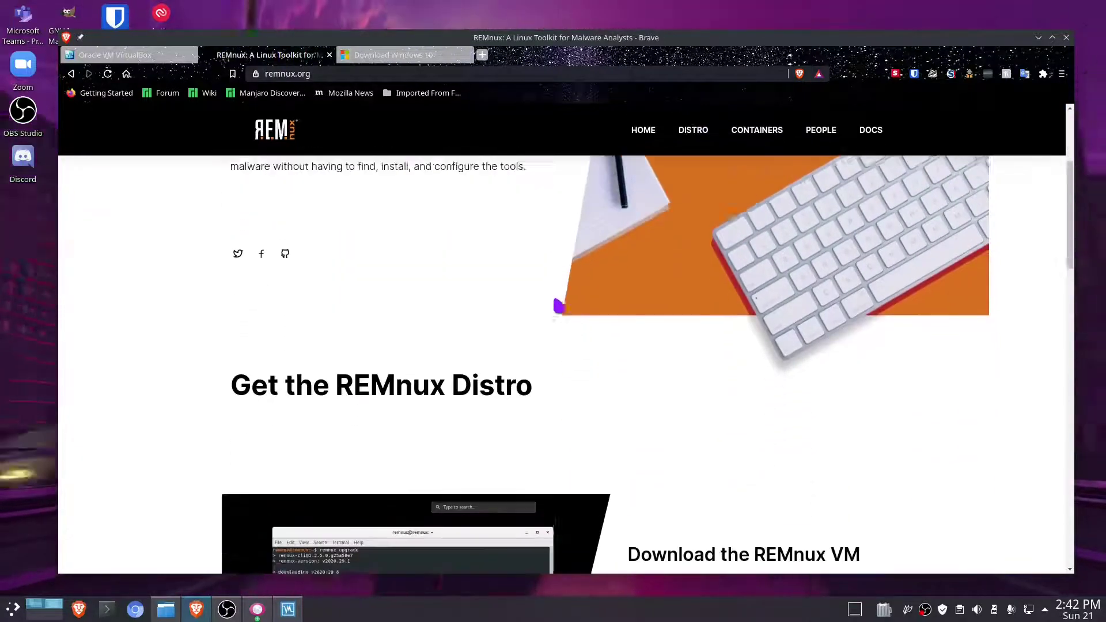
scroll(576, 304, down, 5)
scroll(622, 293, up, 2)
scroll(605, 292, up, 7)
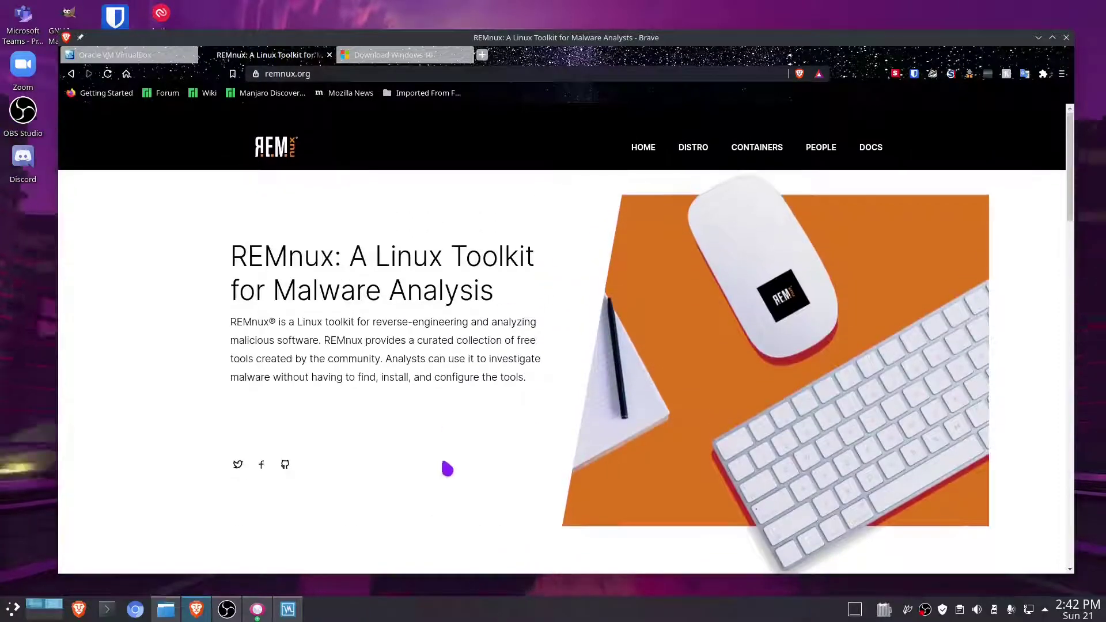
Step: On Microsoft's Download Windows 10 page, expand and read the instructions for creating installation media for a different PC
click(401, 57)
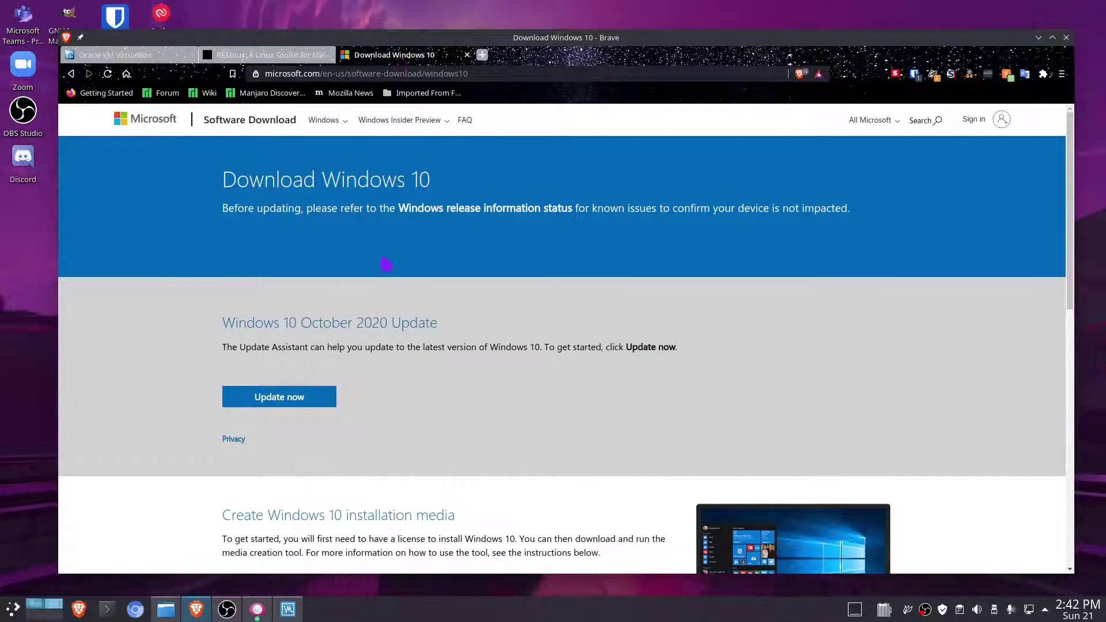
scroll(482, 286, down, 5)
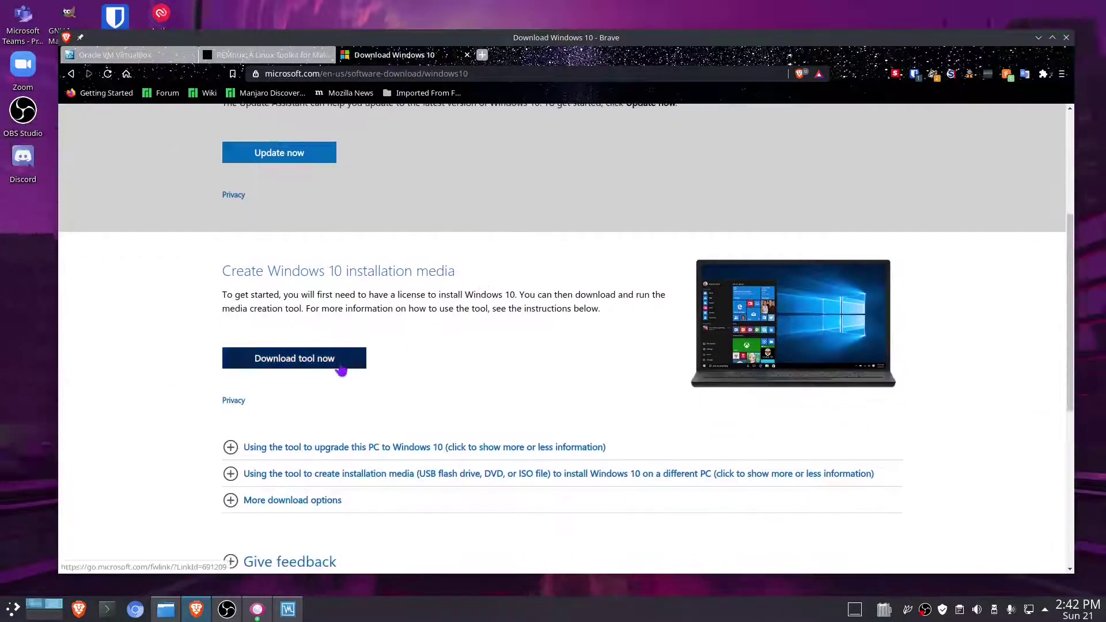
click(337, 475)
scroll(392, 440, down, 3)
scroll(397, 437, down, 10)
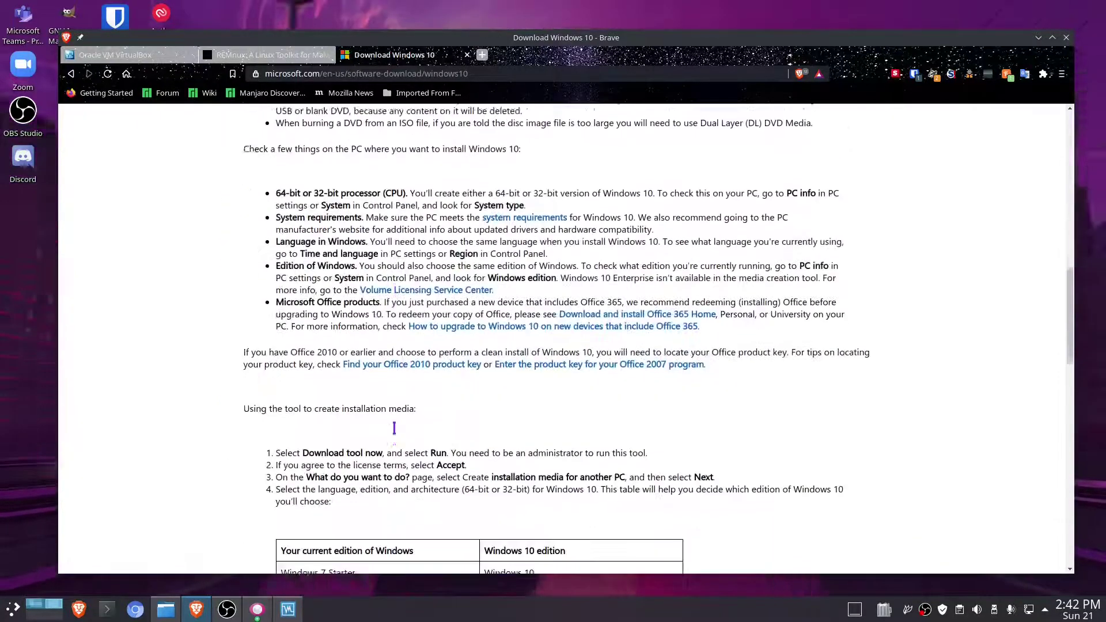
Step: Set the browser's user agent to Chrome on Linux for all windows and reload the Windows 10 download page
click(969, 75)
click(778, 92)
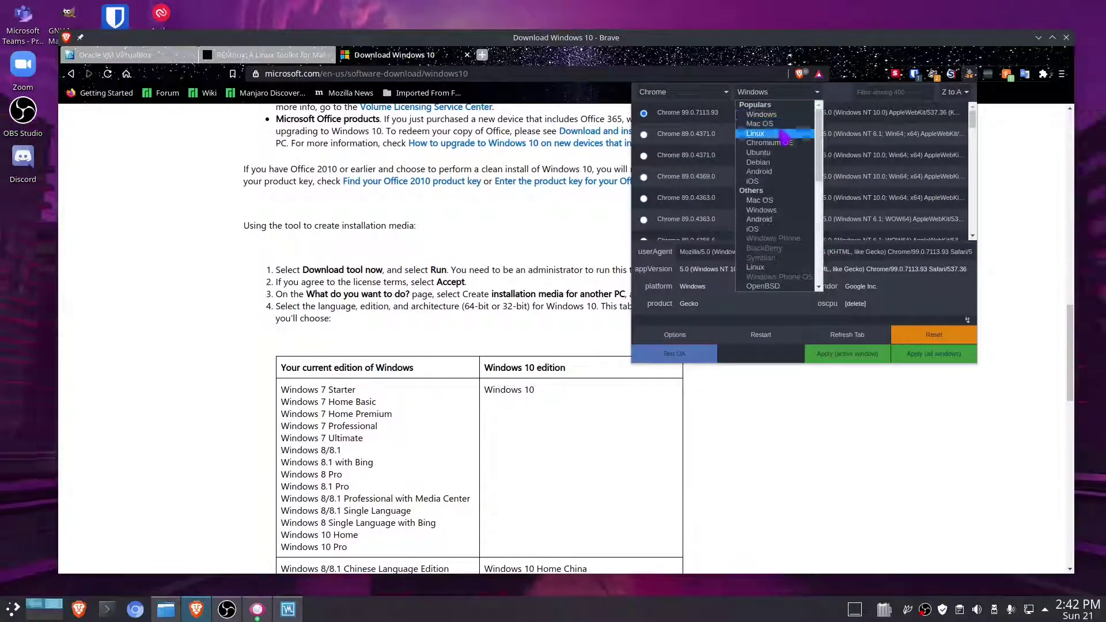
click(754, 134)
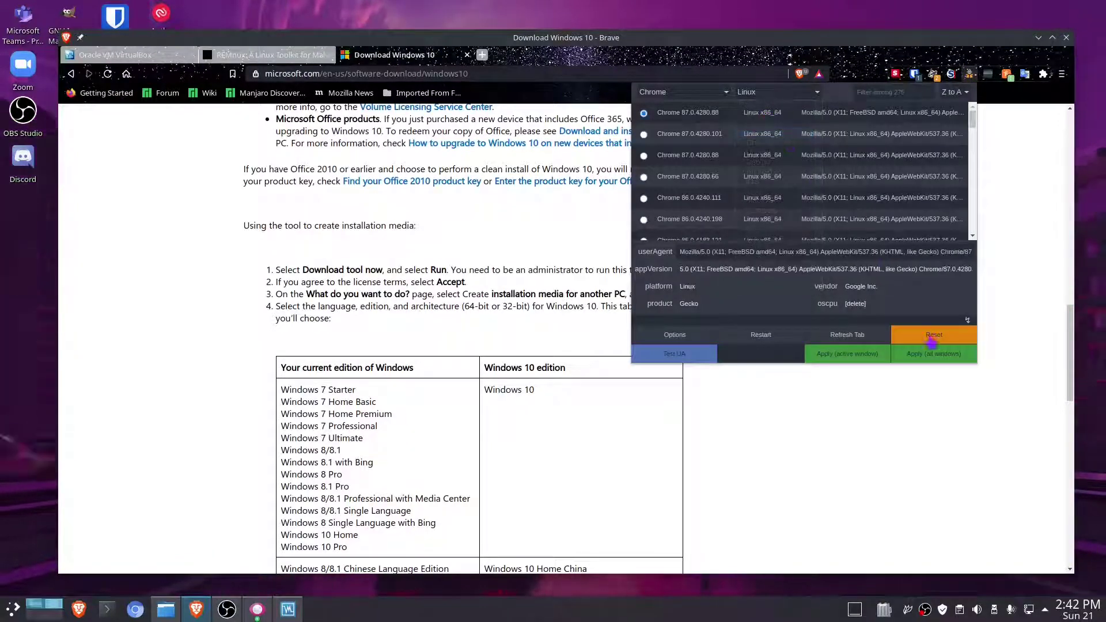
click(934, 354)
click(950, 398)
click(108, 74)
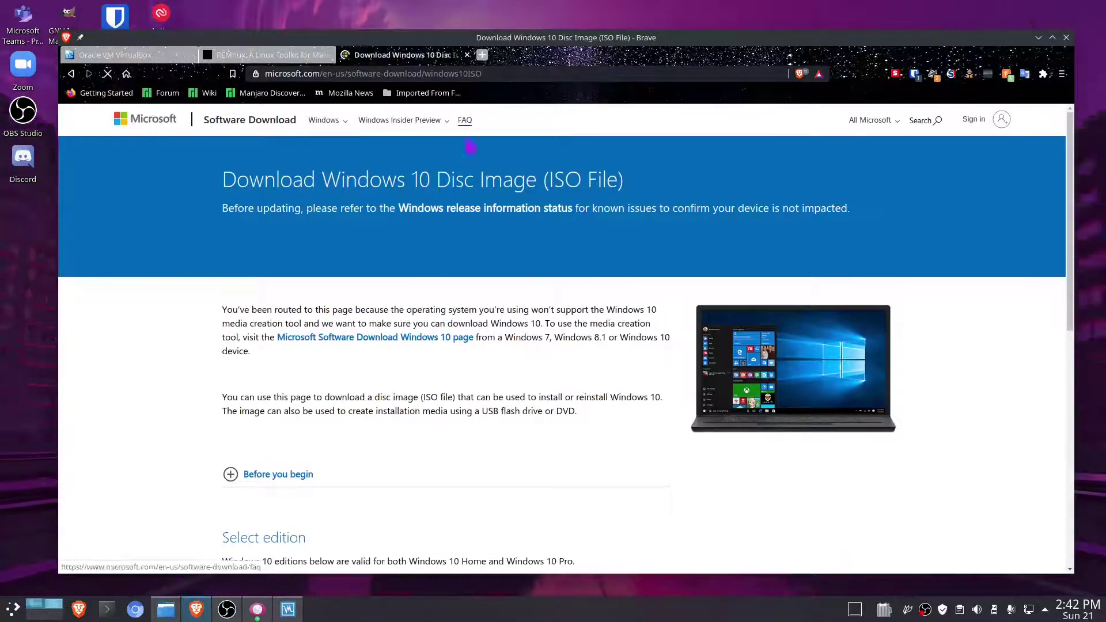
Step: Choose and confirm the Windows 10 edition and English as the product language for the ISO download
scroll(431, 303, down, 3)
click(348, 335)
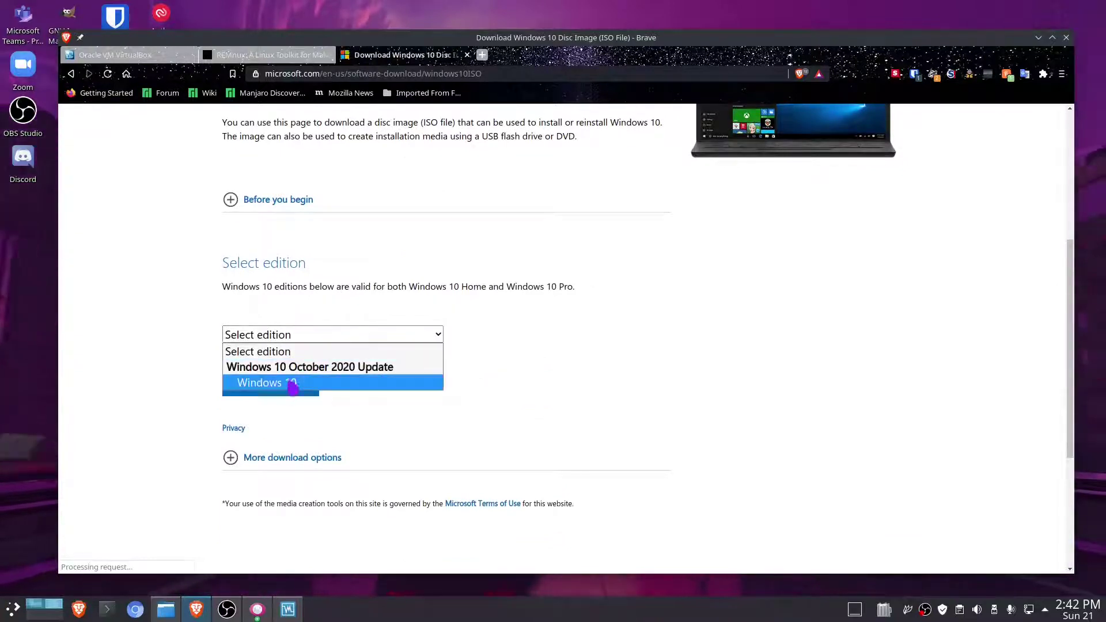
click(288, 381)
click(288, 396)
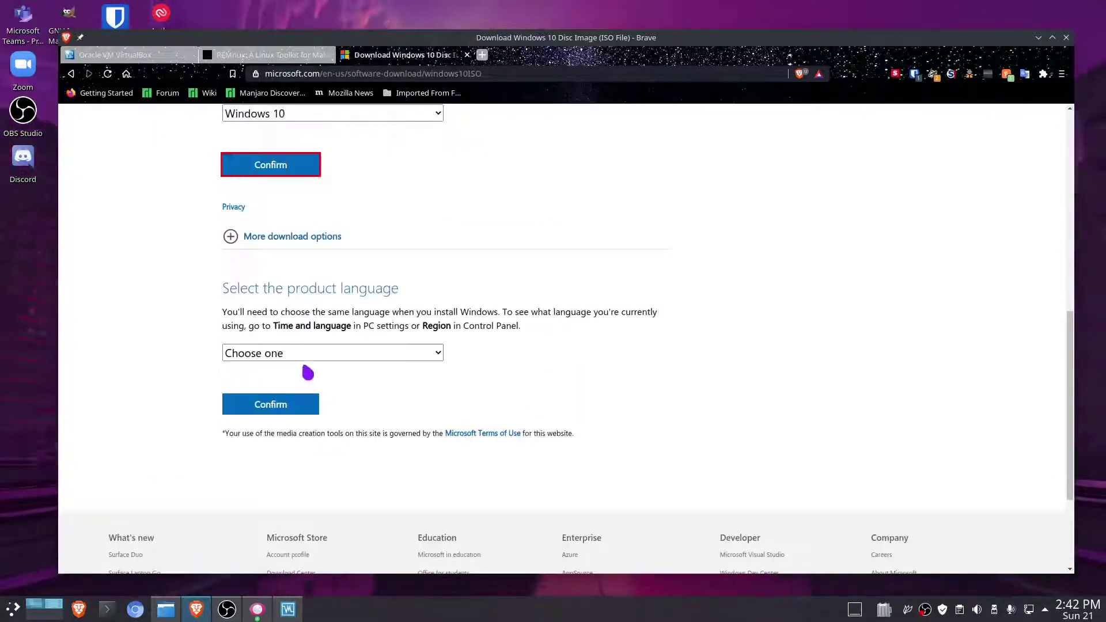
click(308, 354)
click(298, 164)
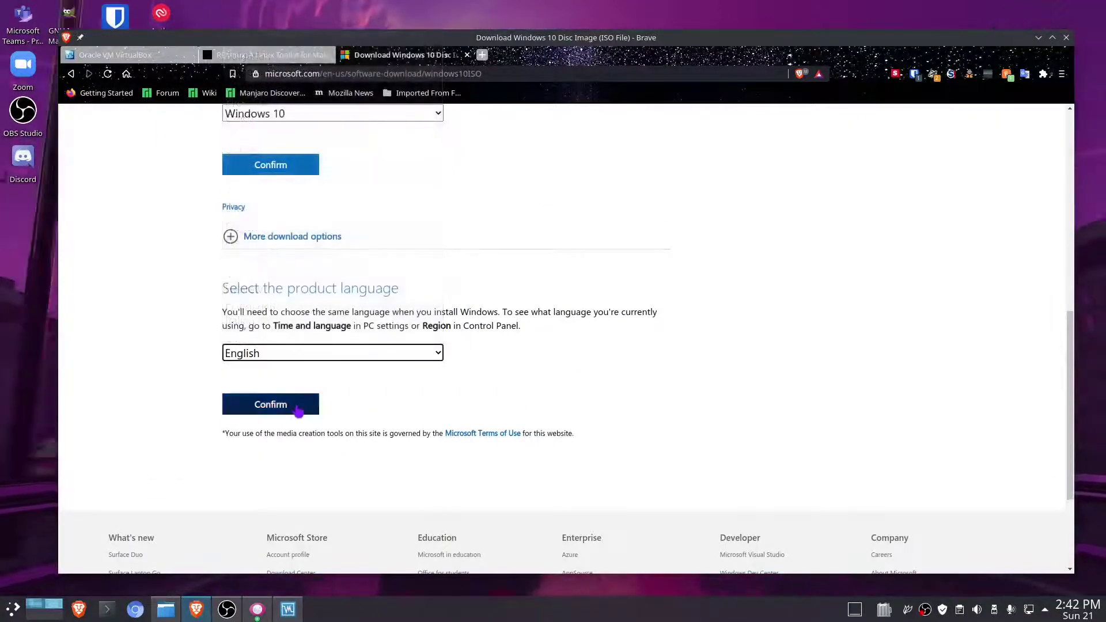
click(298, 409)
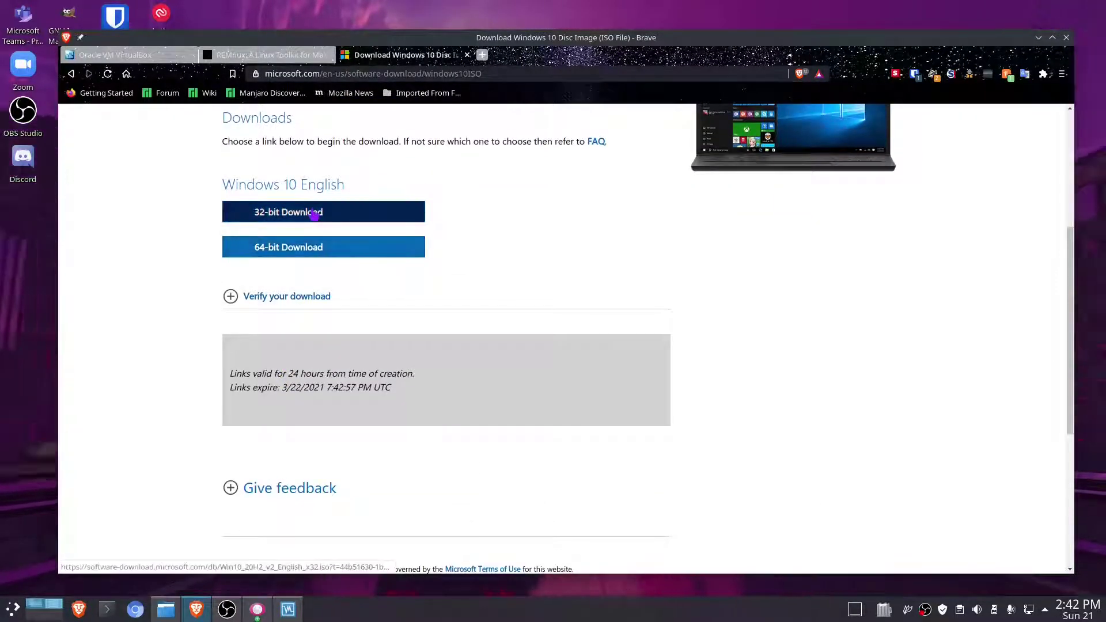
Step: Select the Malware lab machine in VirtualBox Manager and move the window clear of the Windows download links
click(288, 608)
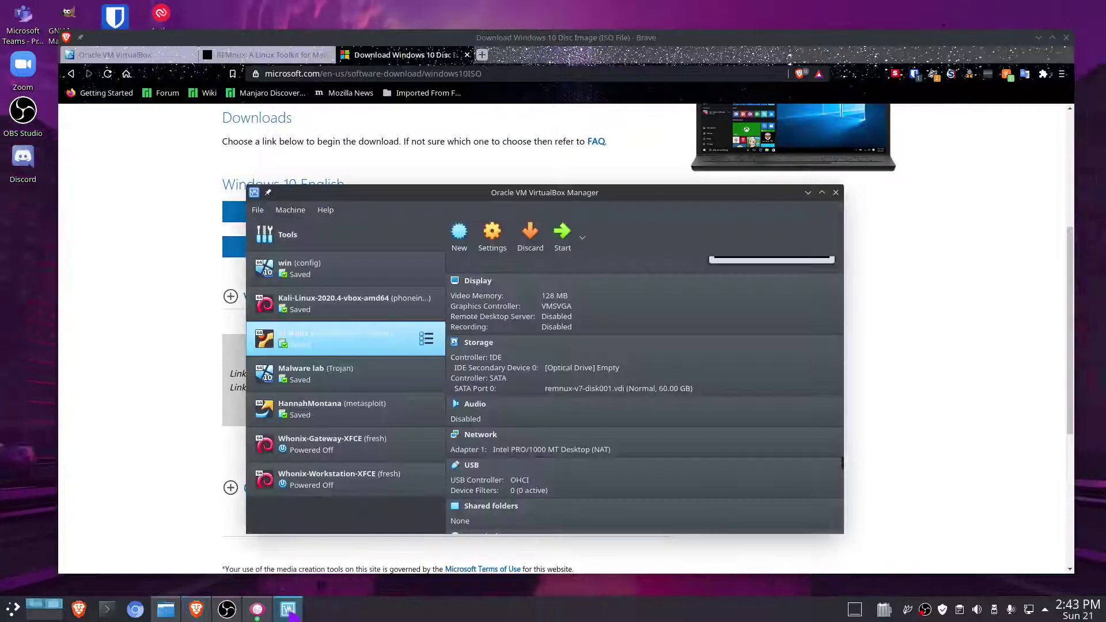
click(352, 388)
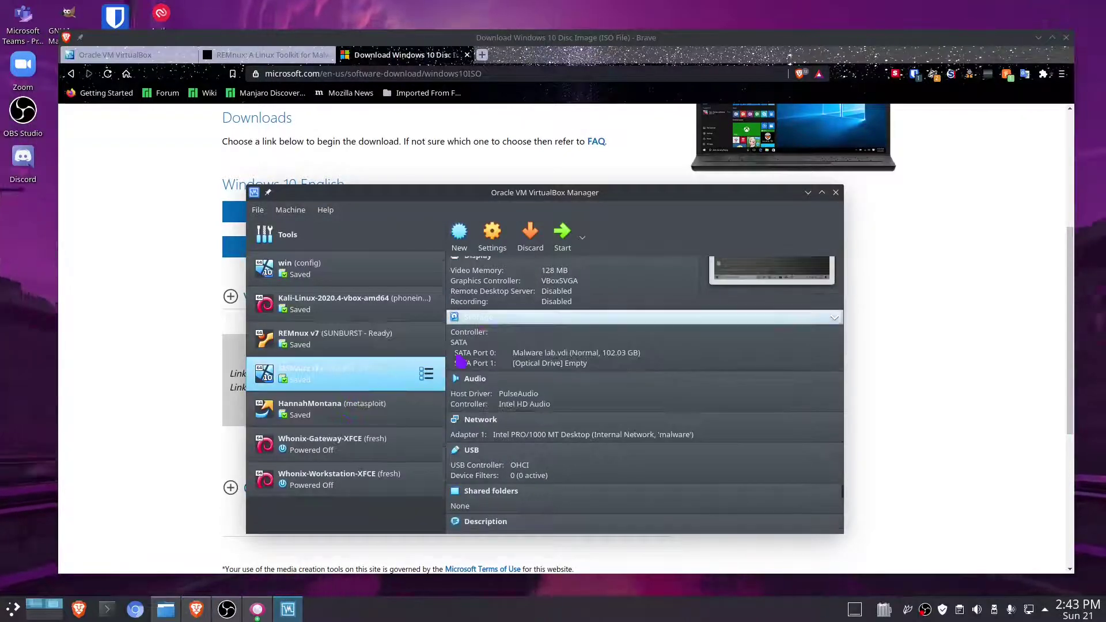
drag(673, 202, 512, 472)
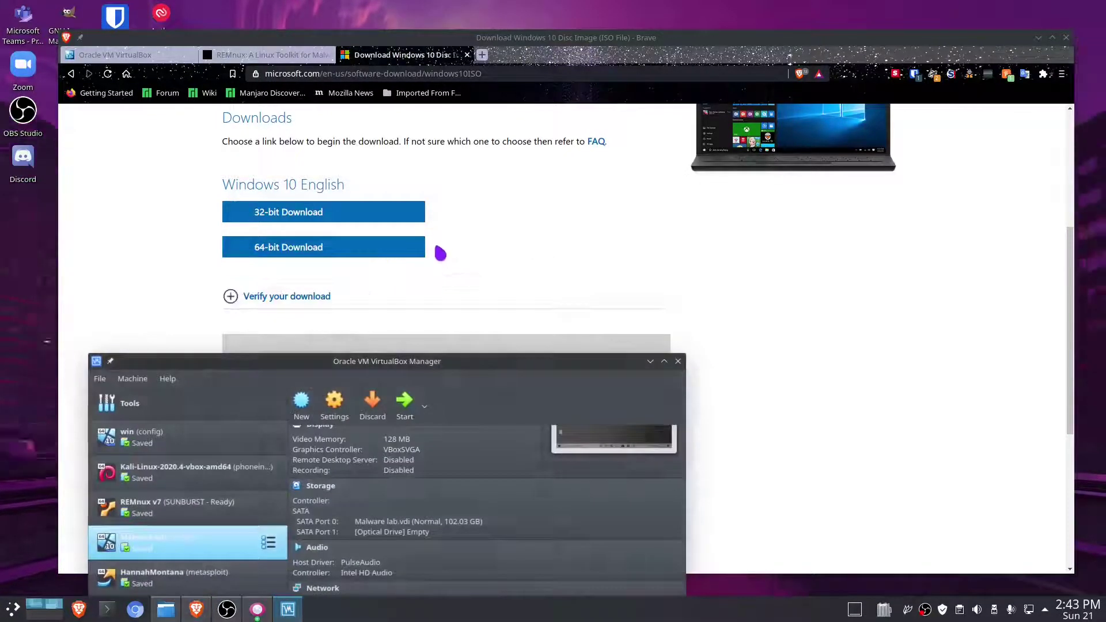
Step: Start the 64-bit Windows 10 English ISO download in Brave and cancel saving the file
click(415, 250)
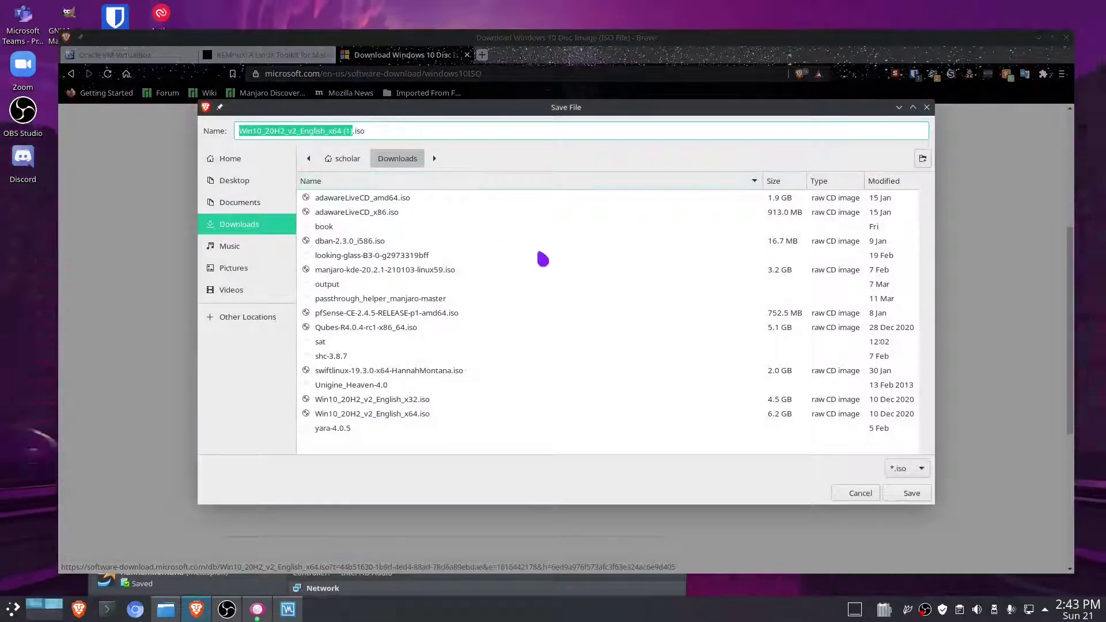
click(863, 494)
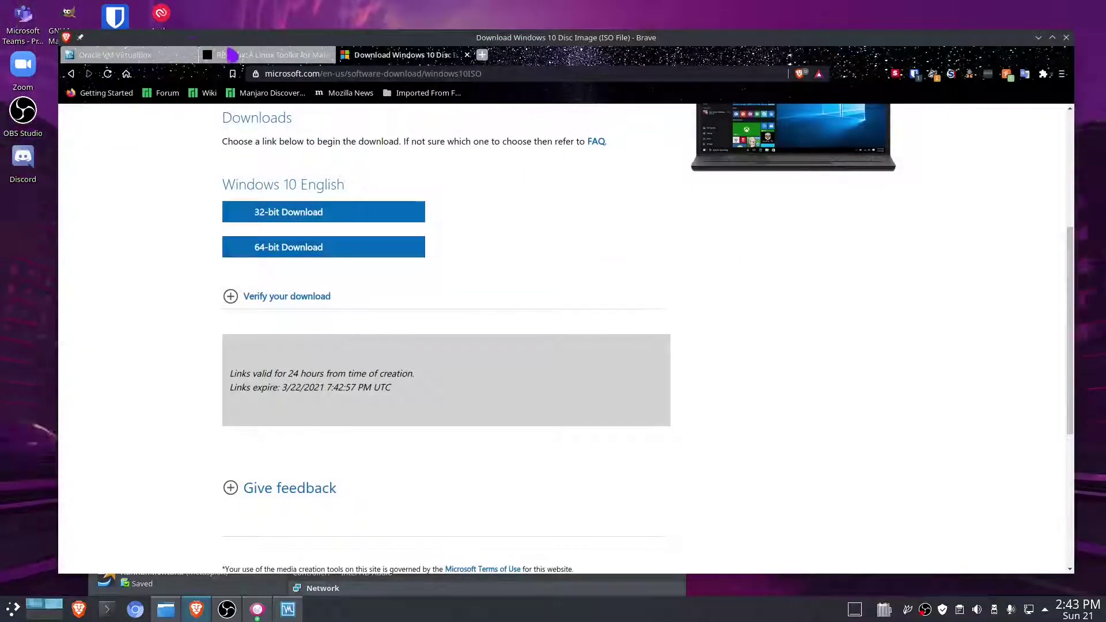
Step: Go to the REMnux VM download instructions and open the Ubuntu 20.04 (Focal) OVA file link for VirtualBox
click(235, 55)
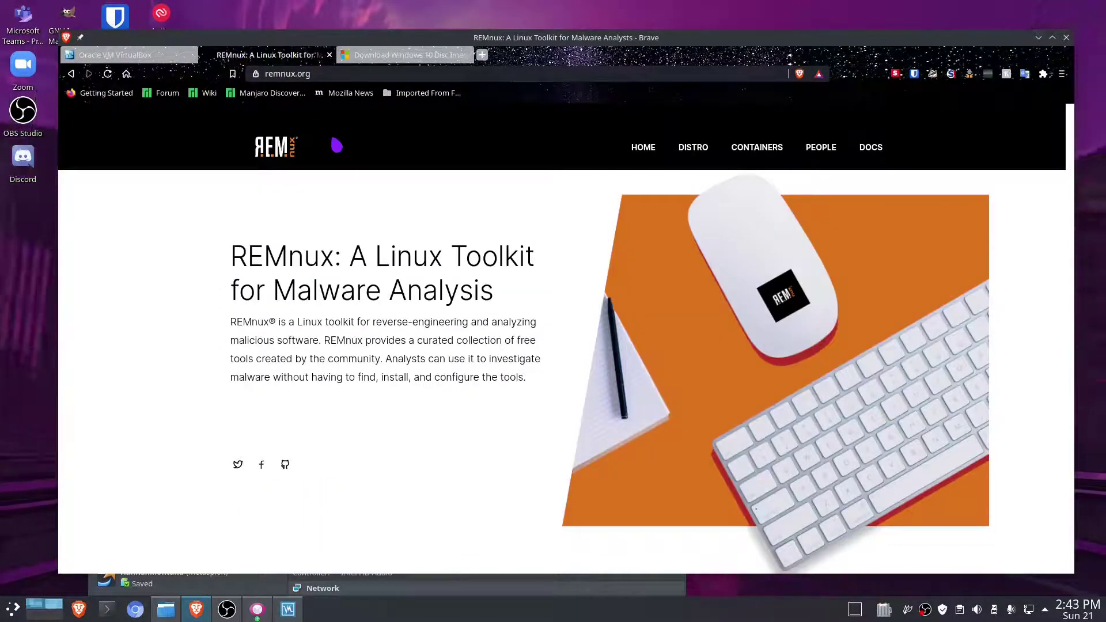
scroll(444, 377, down, 3)
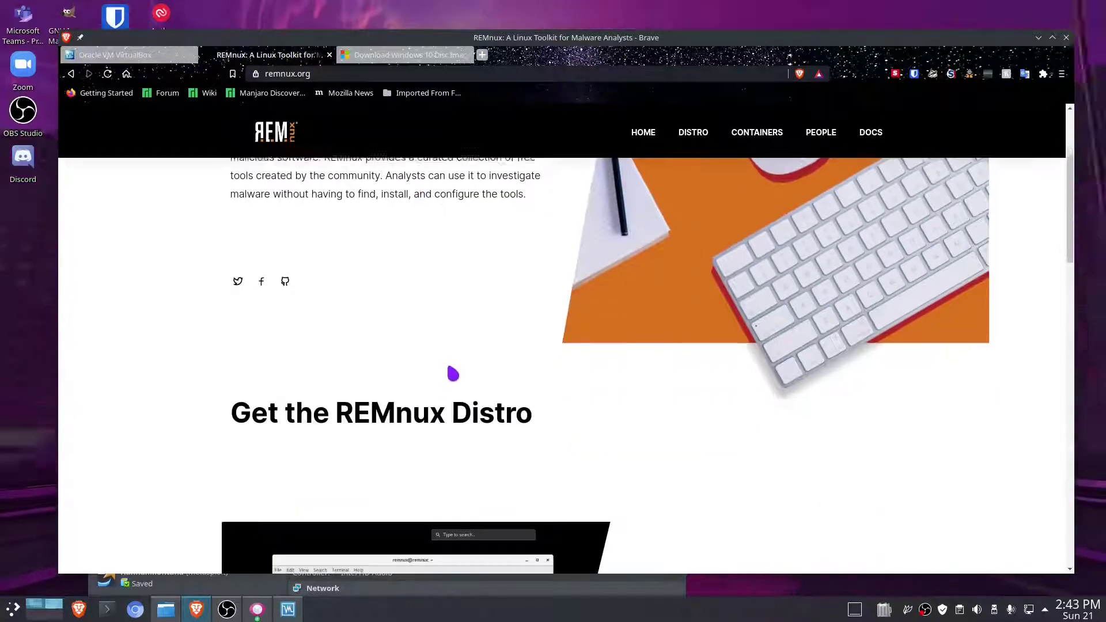
scroll(453, 373, down, 2)
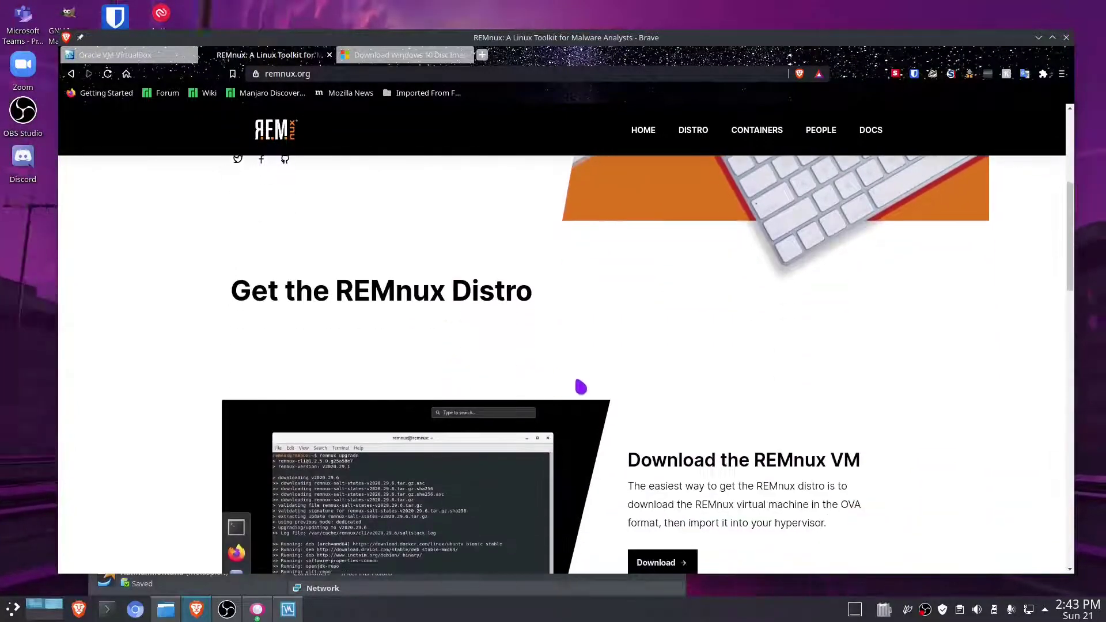
scroll(581, 387, down, 3)
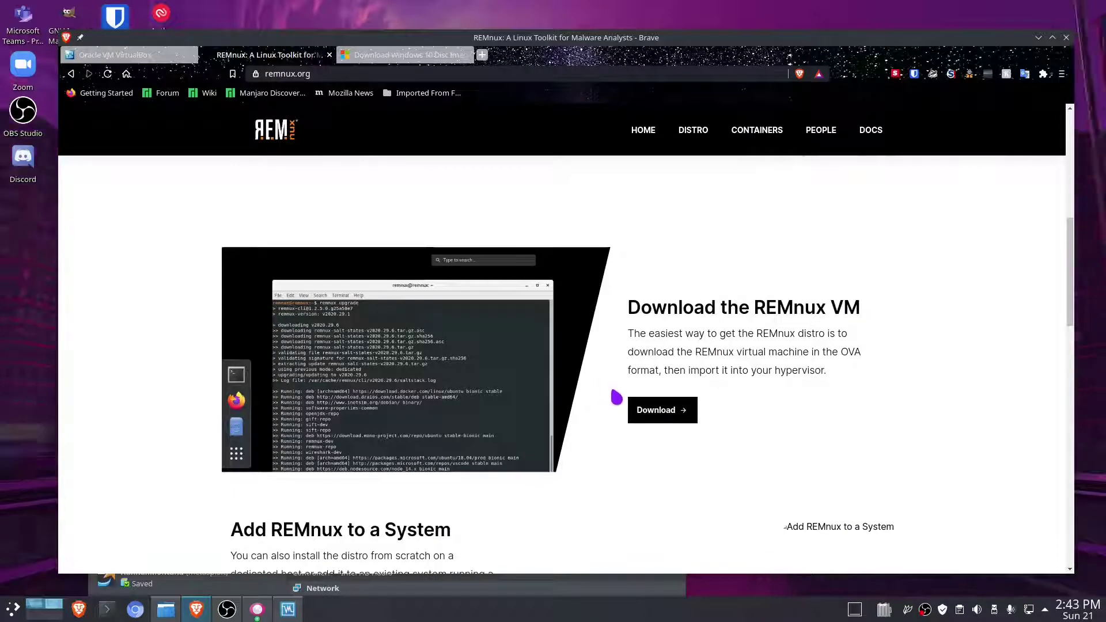
click(648, 421)
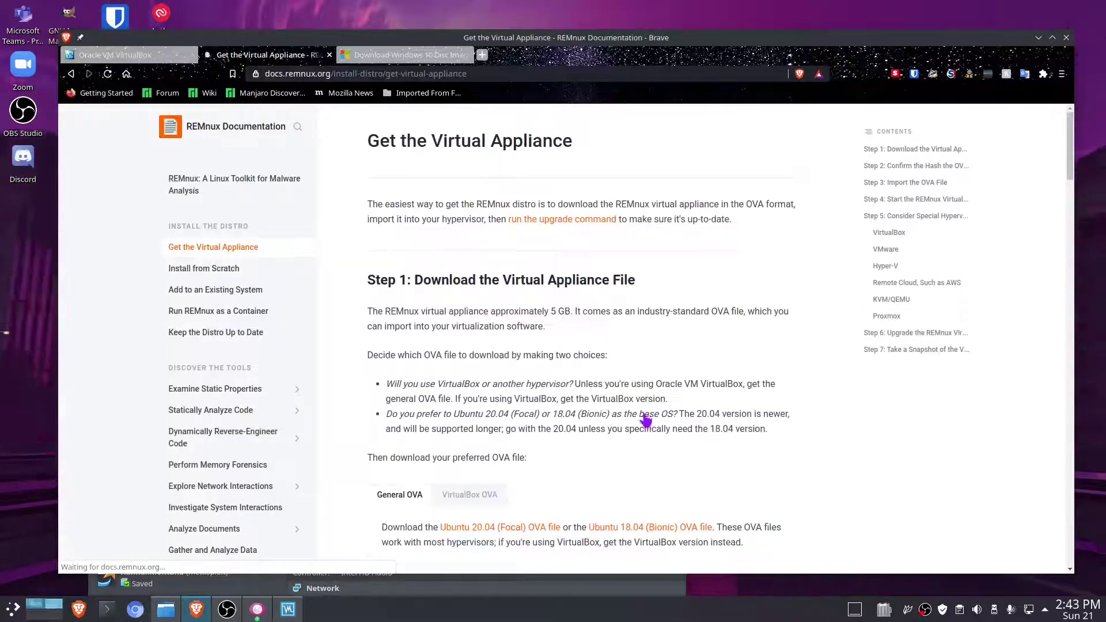
scroll(637, 423, down, 4)
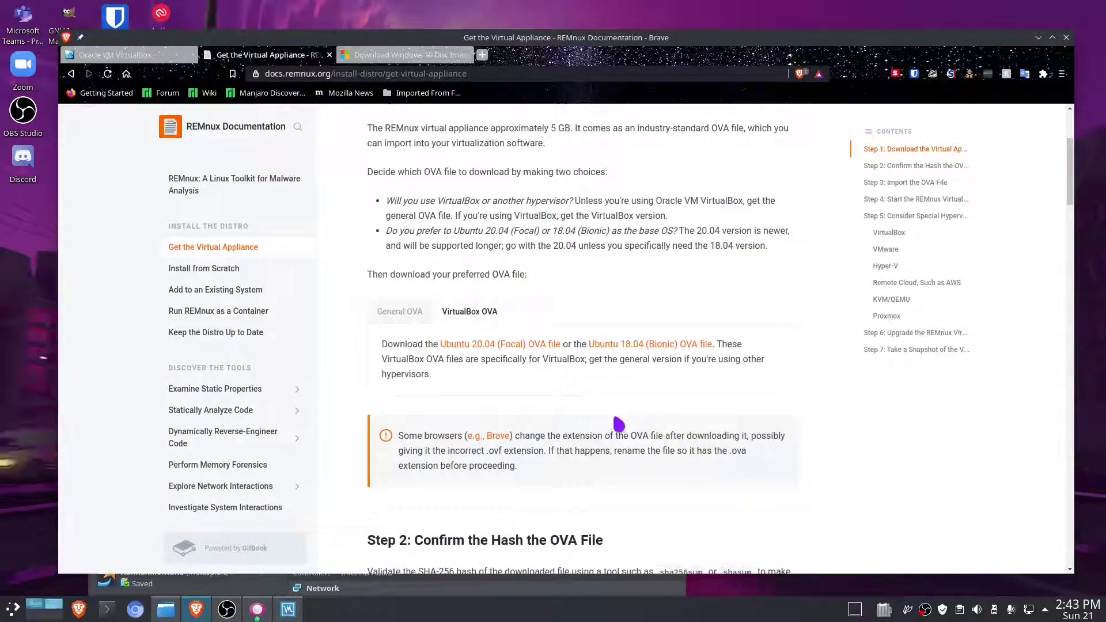
click(508, 344)
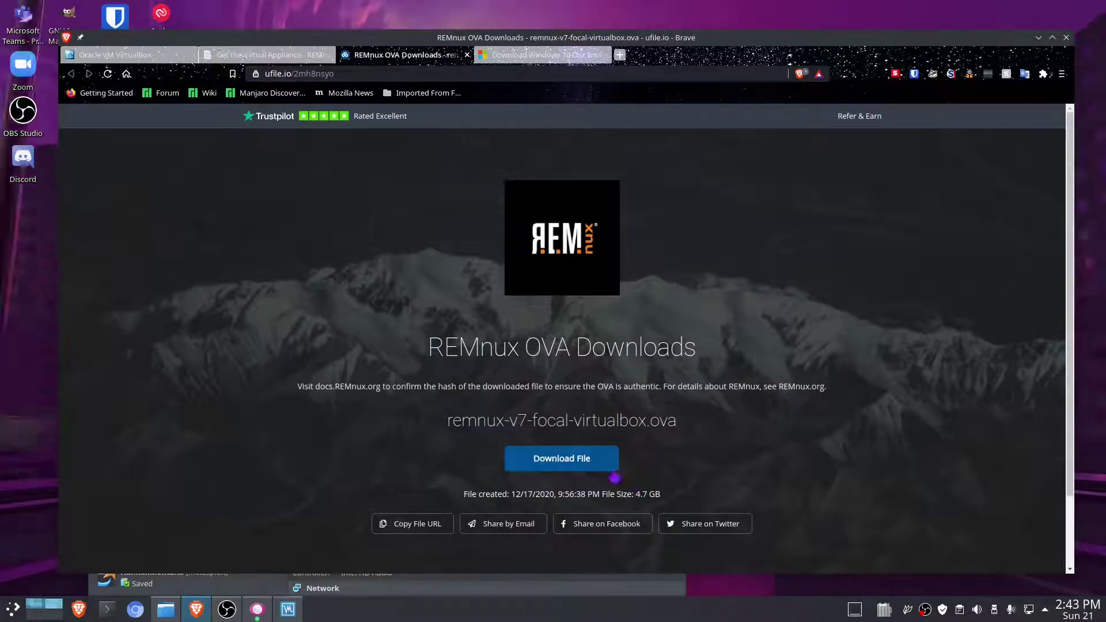
Step: Return to the VirtualBox website, then bring VirtualBox Manager into view and show its Tools welcome page
click(265, 56)
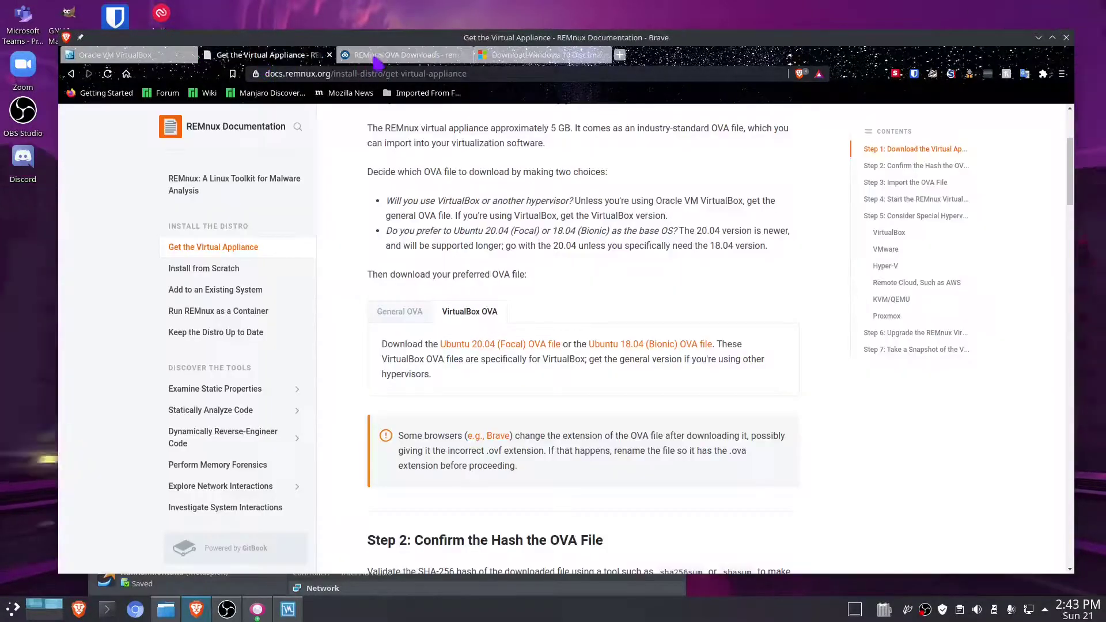
click(110, 63)
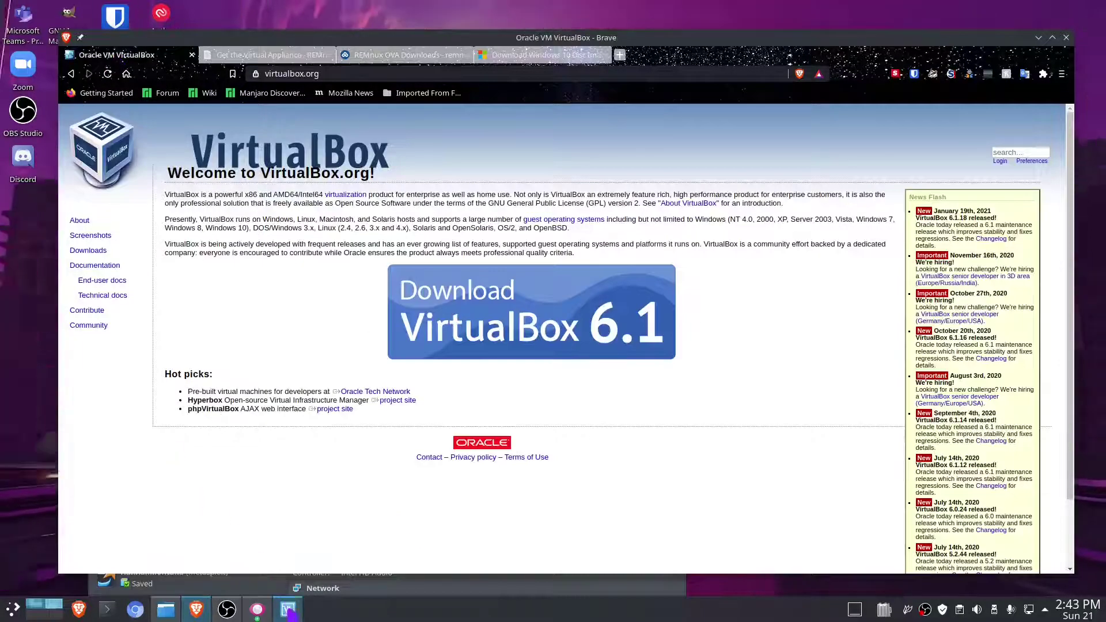
click(242, 582)
drag(403, 379, 443, 140)
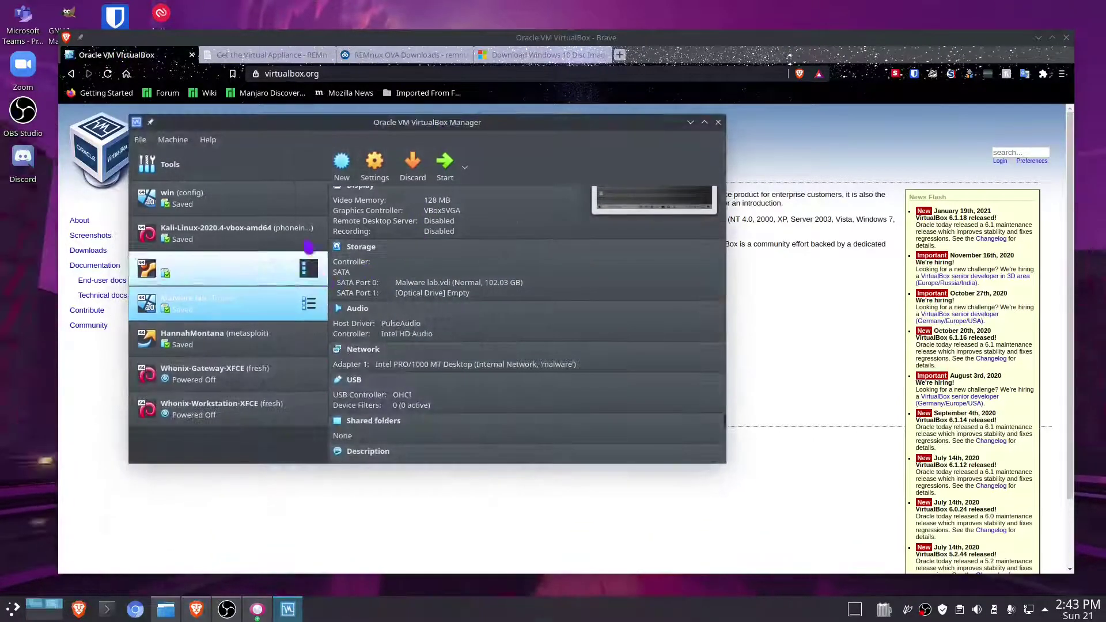
click(249, 165)
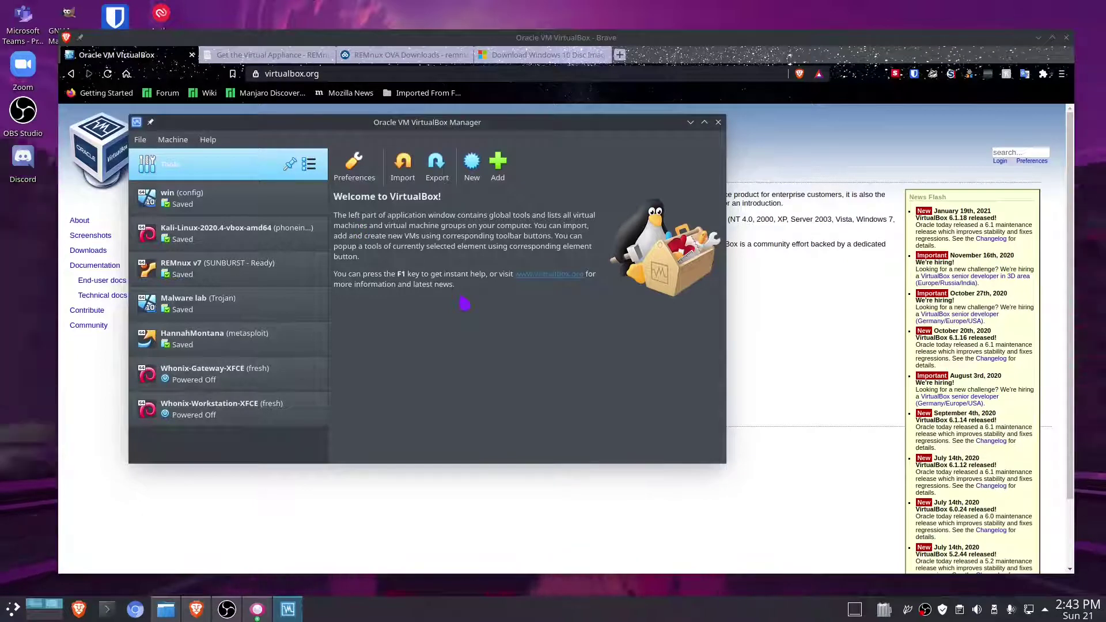
Step: Start a new virtual machine named MalwareTest, of type Microsoft Windows and version Windows 10 (64-bit)
drag(487, 119, 490, 123)
click(477, 168)
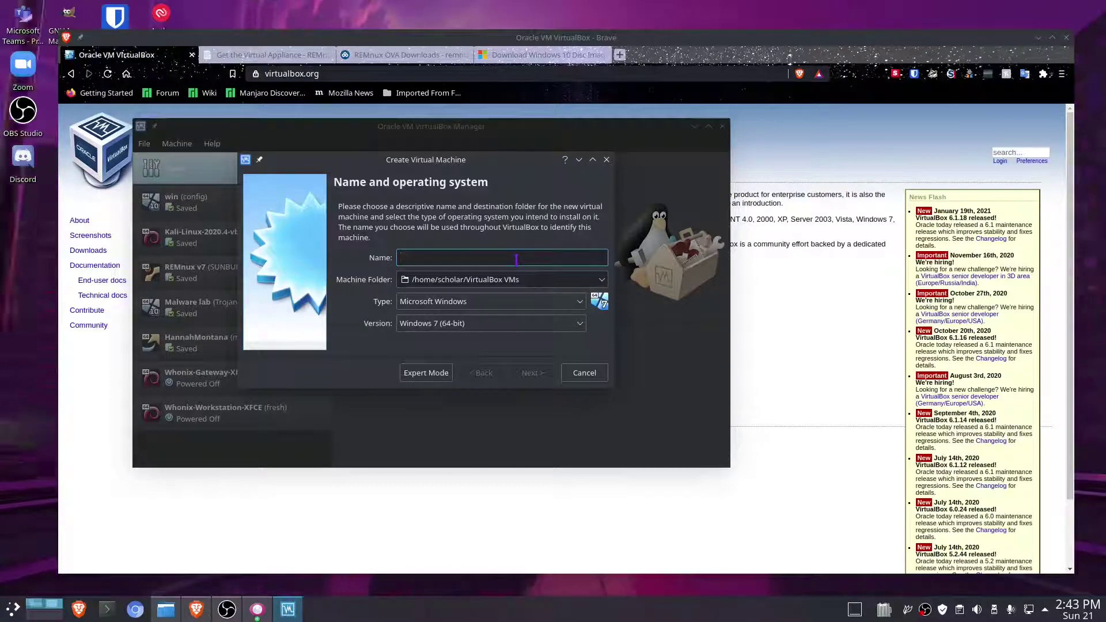
text(MalwareTe)
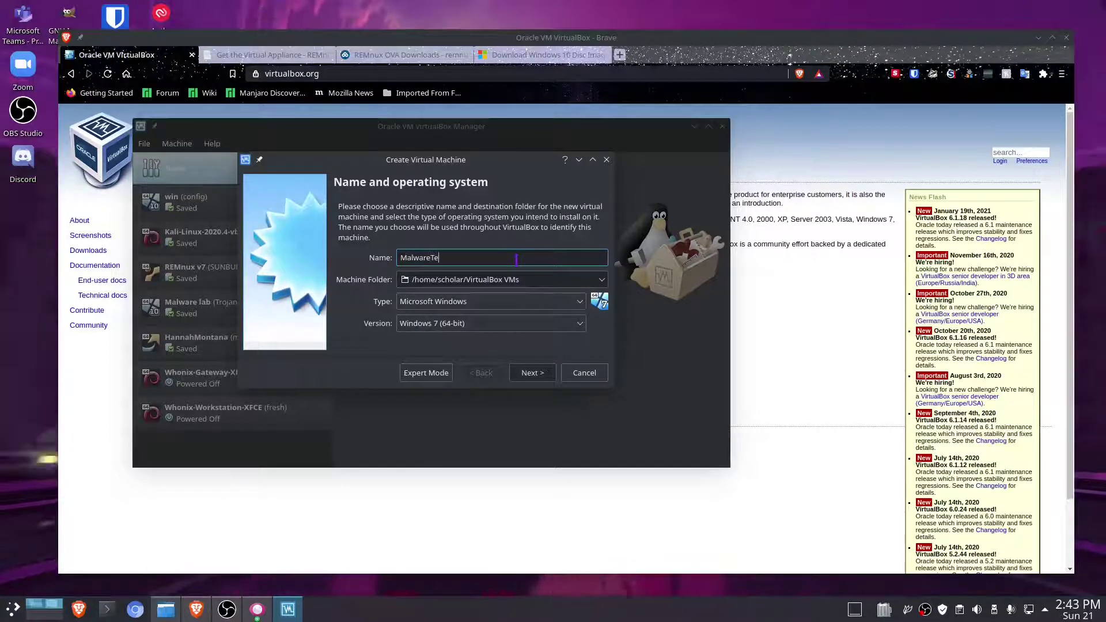
text(st)
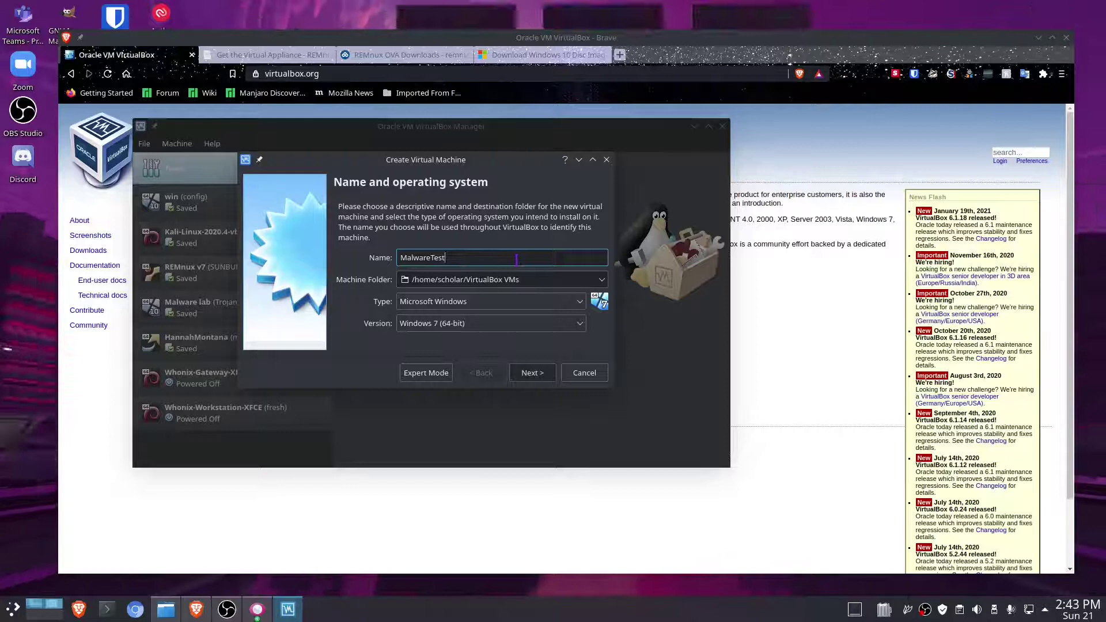
click(471, 323)
scroll(489, 400, down, 4)
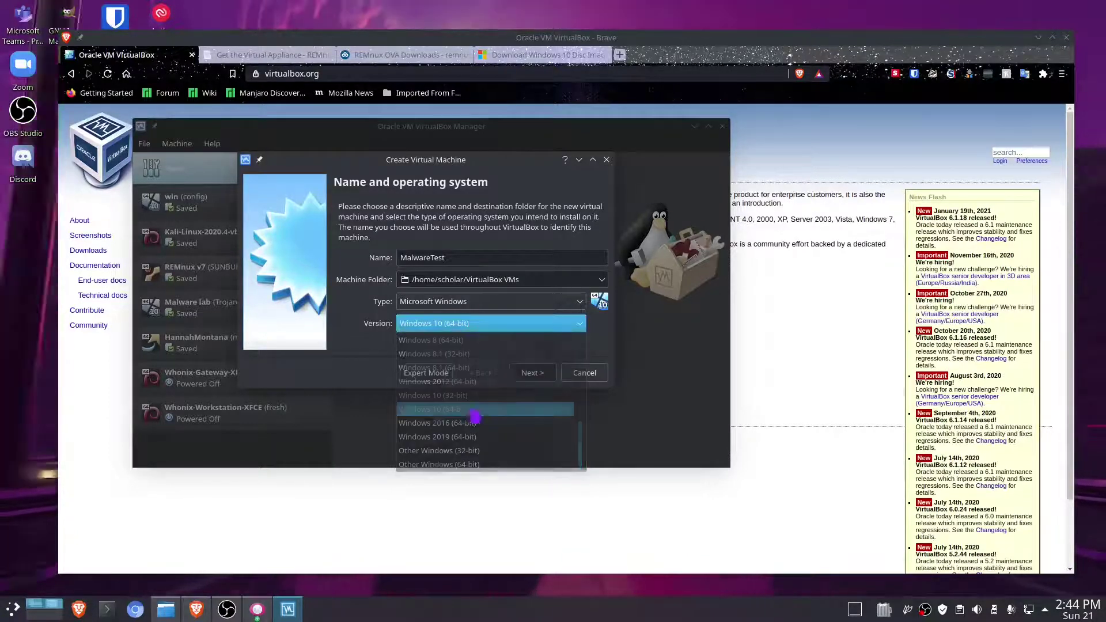
click(469, 410)
click(540, 375)
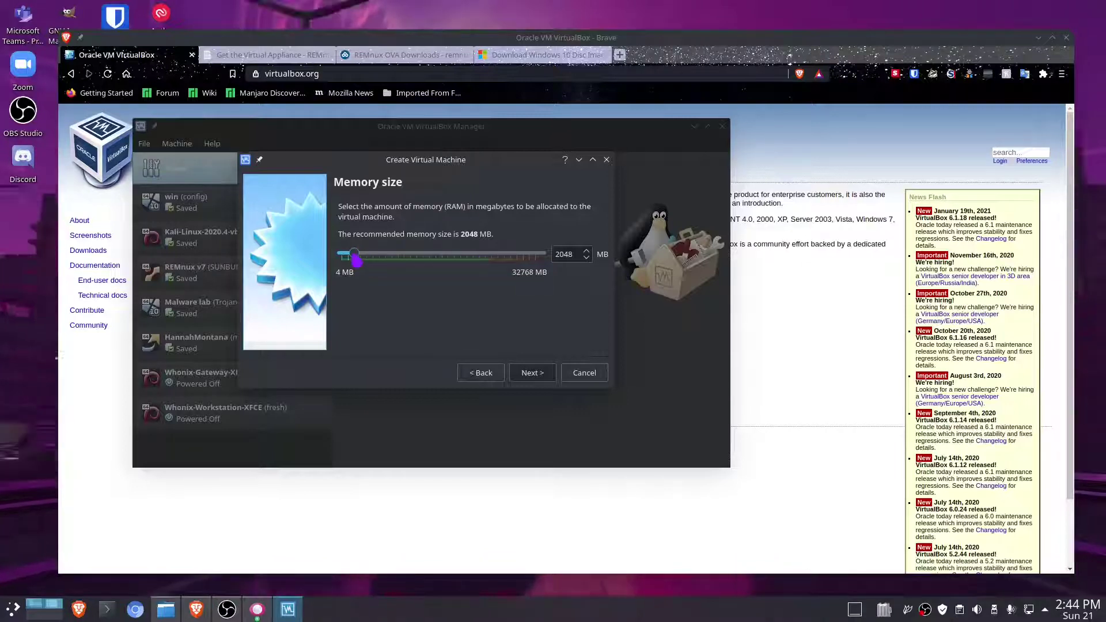
Step: Set the new machine's memory to 8192 MB and choose to create a virtual hard disk for it
drag(355, 258, 402, 261)
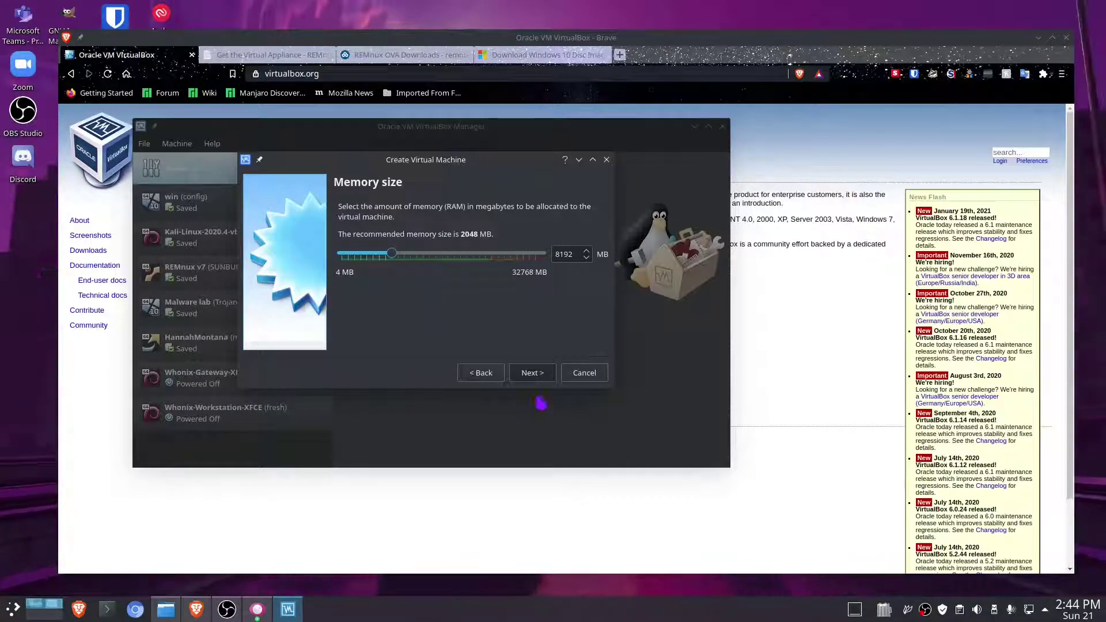
click(537, 373)
click(540, 376)
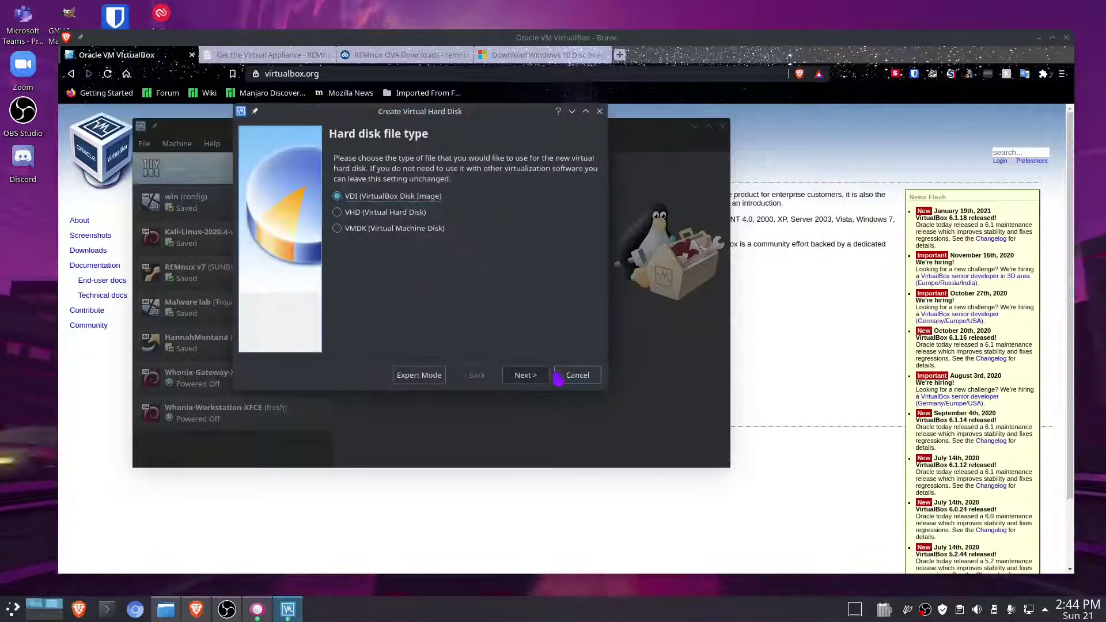
Step: Create the MalwareTest virtual hard disk as a VDI file of about 105.55 GB
click(521, 377)
click(524, 379)
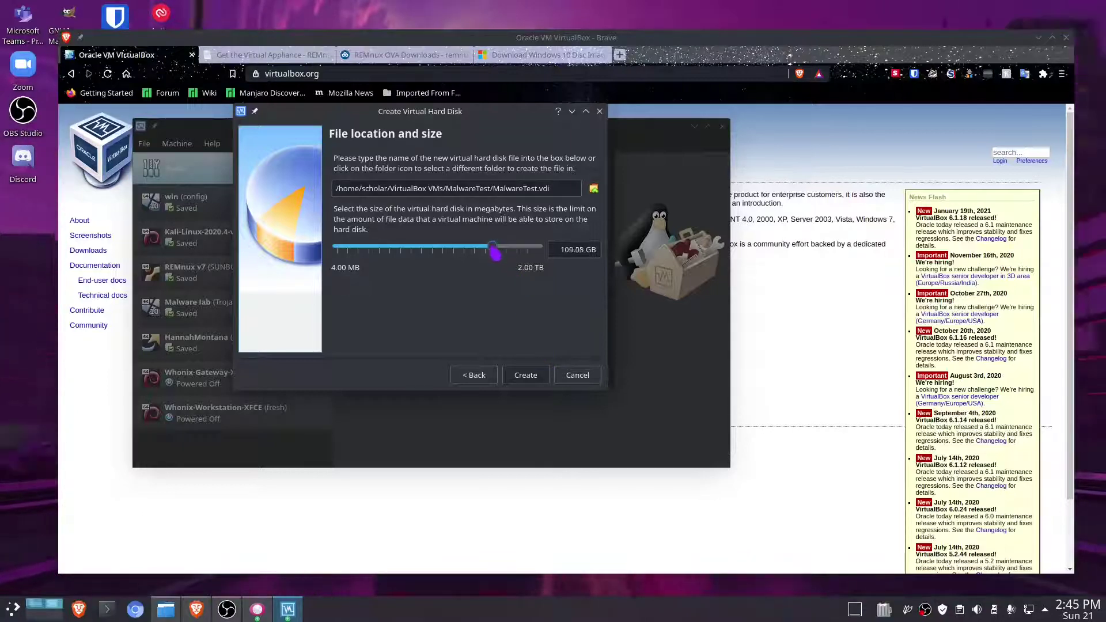
drag(495, 252, 491, 250)
click(525, 375)
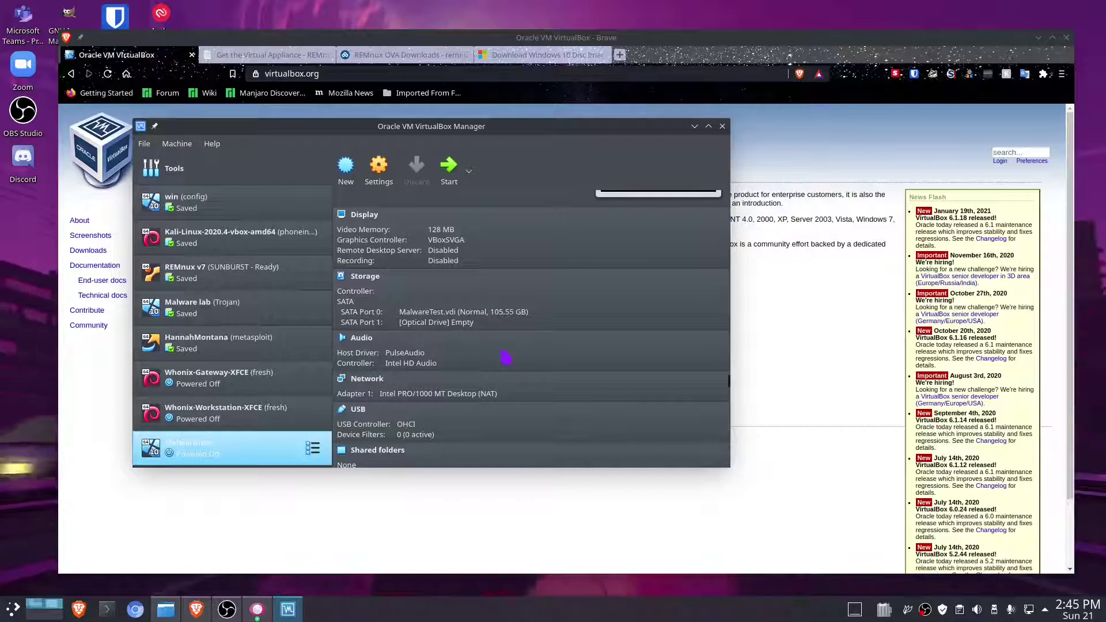
Step: Attach Win10_20H2_v2_English_x64.iso to MalwareTest's optical drive and start the machine
click(439, 322)
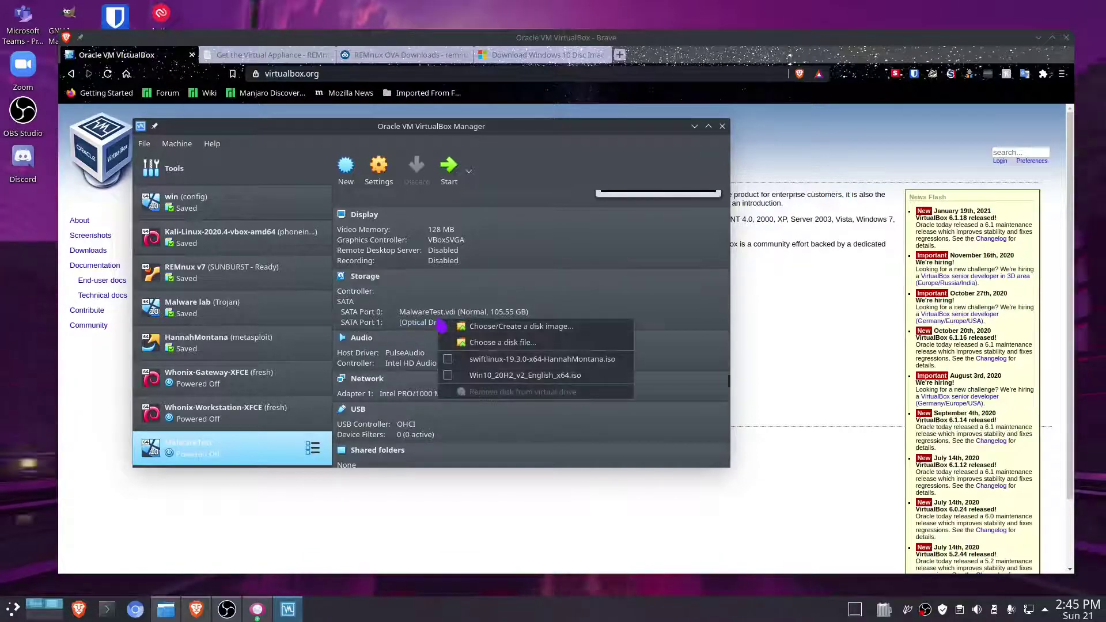
click(478, 375)
click(449, 167)
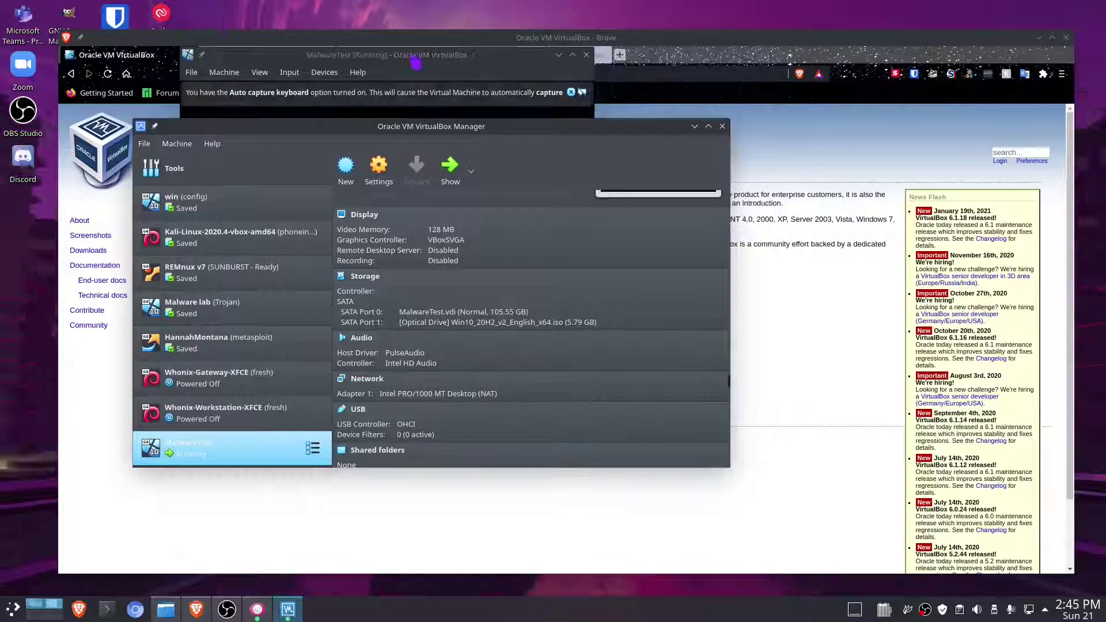
drag(584, 324, 858, 459)
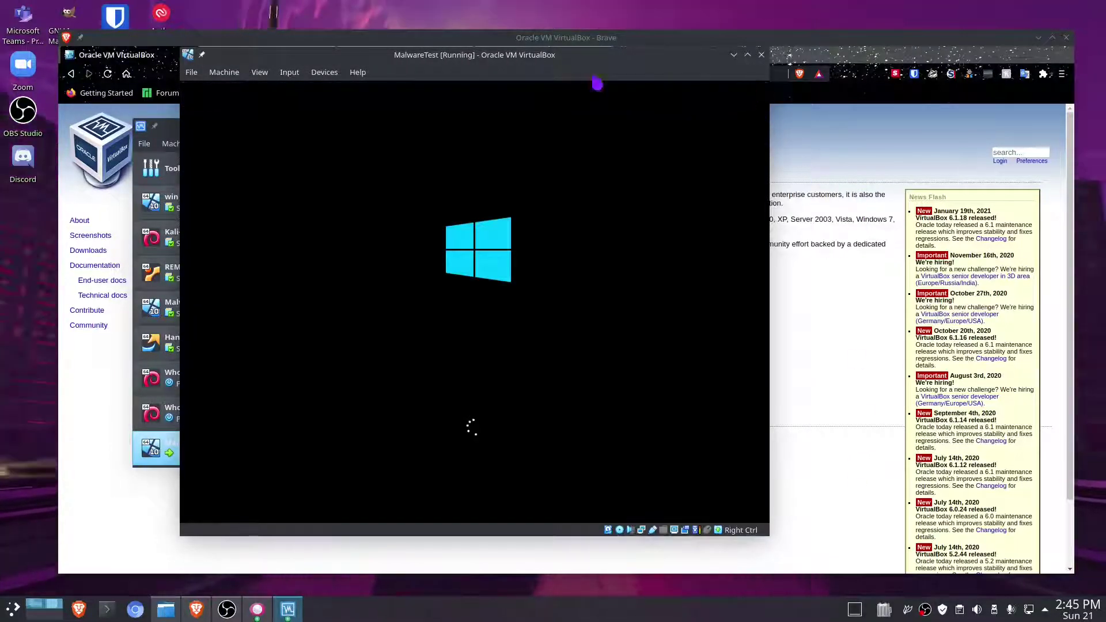
click(184, 71)
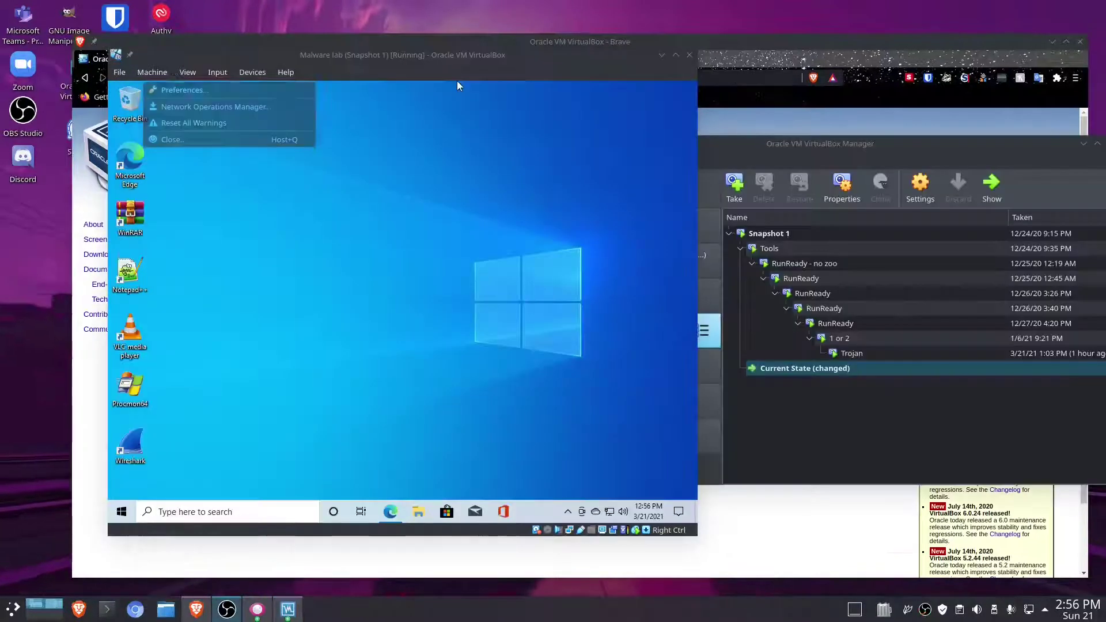
key(Escape)
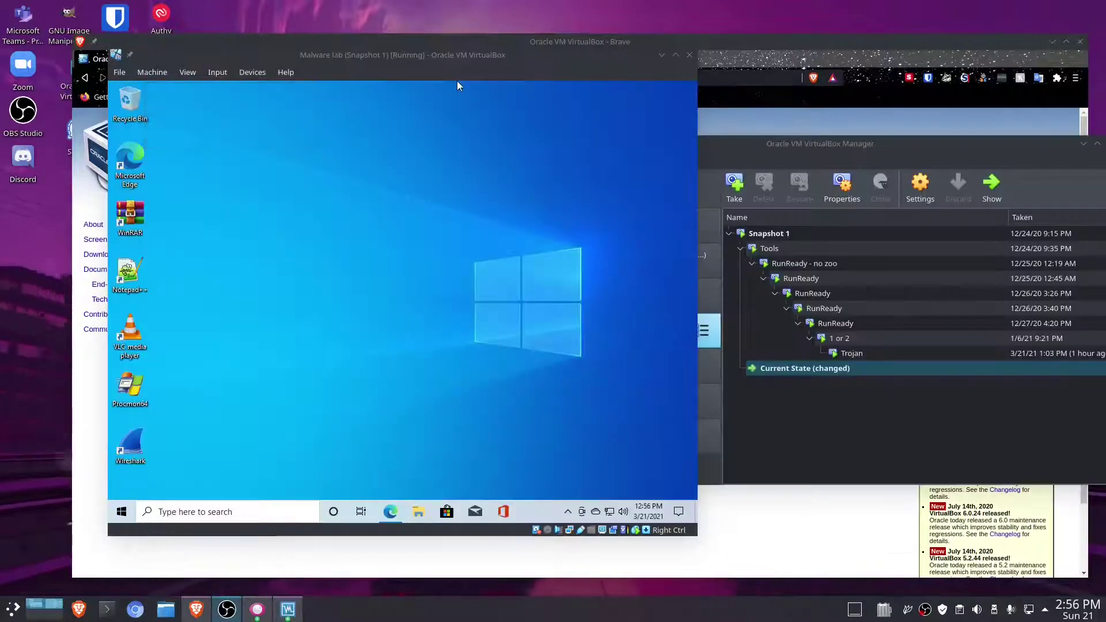
click(439, 331)
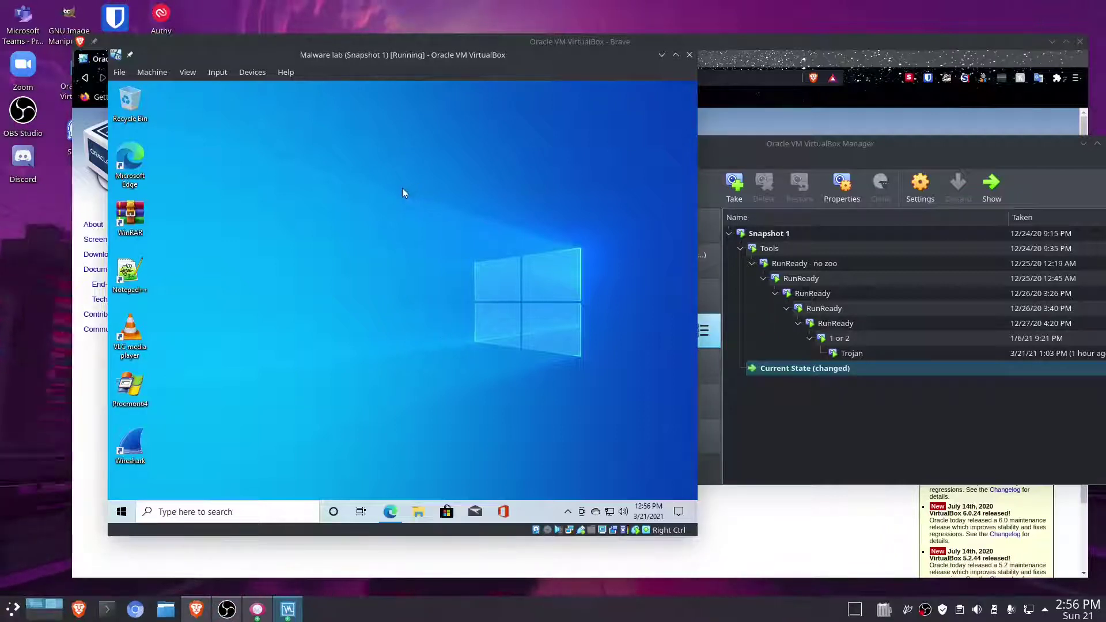
click(788, 414)
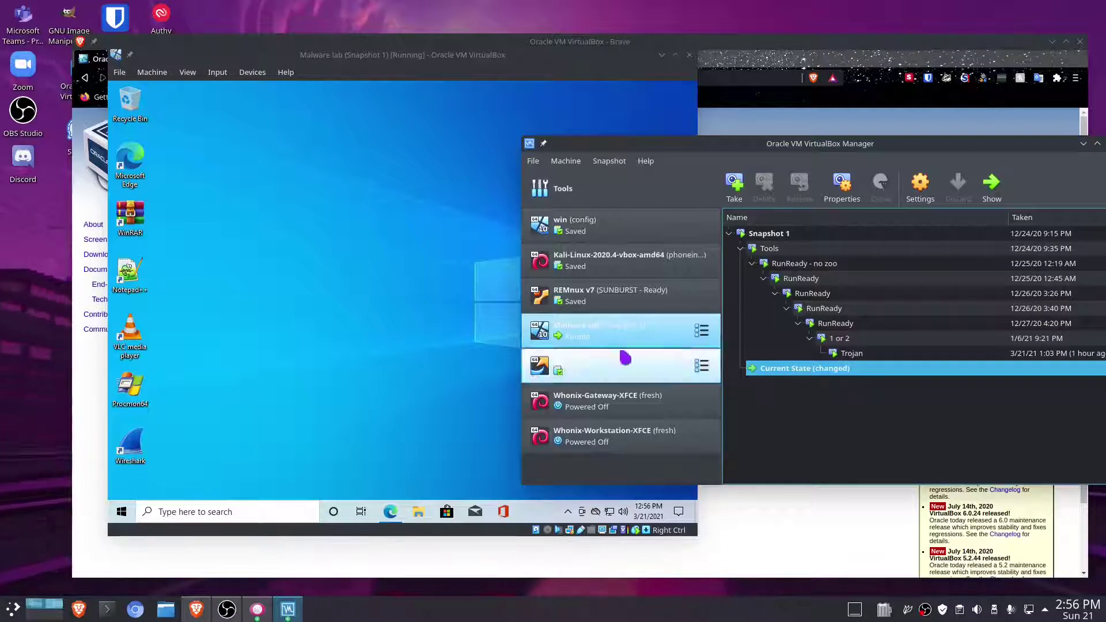
click(492, 341)
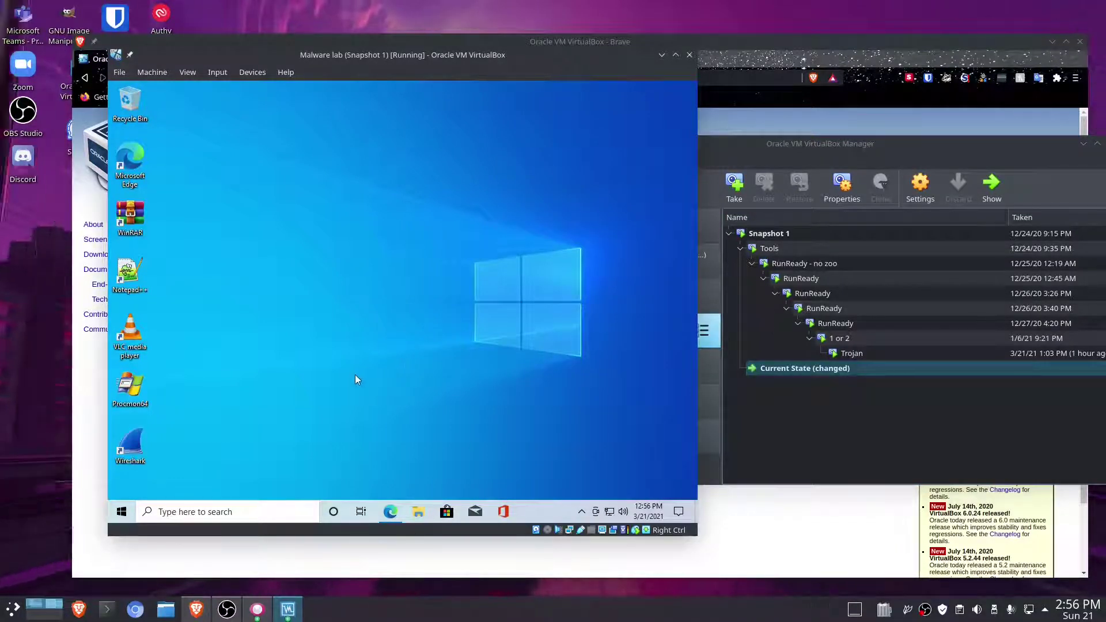
drag(171, 389, 304, 396)
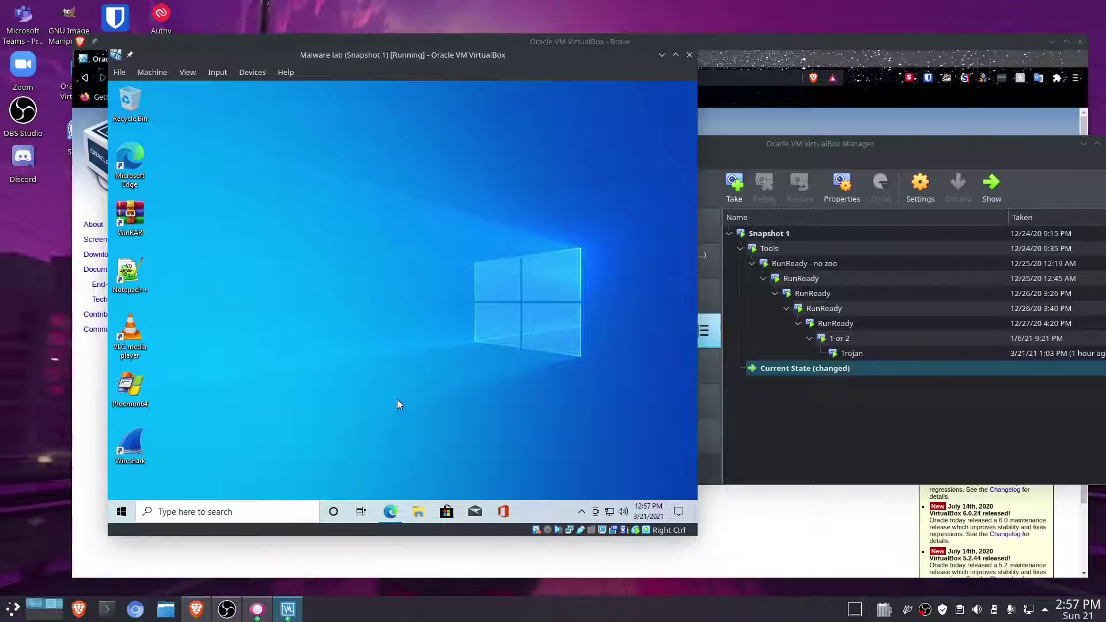
Step: Launch Process Monitor in the Malware lab machine, allow it to run, look over its event list and close it
double_click(131, 386)
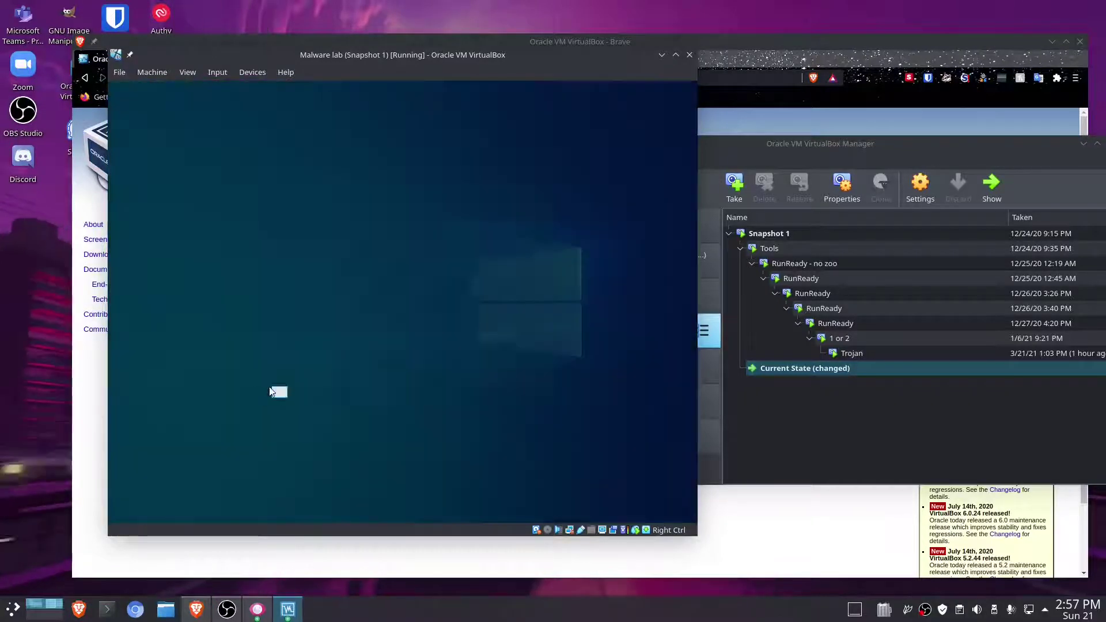
click(321, 378)
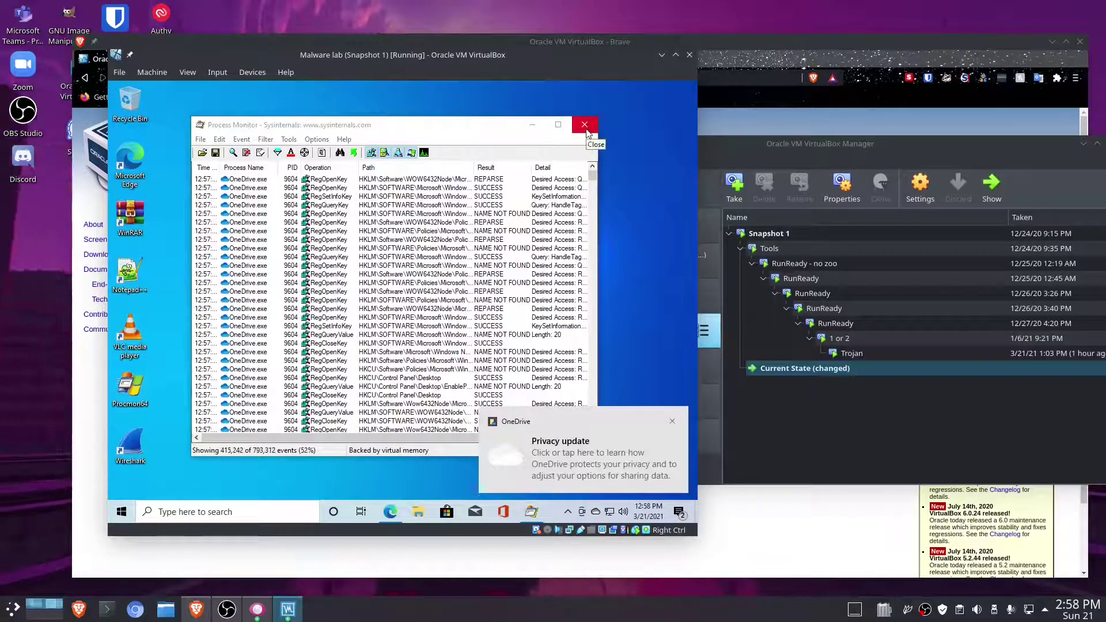
click(585, 125)
Step: Dismiss the OneDrive notifications in the Malware lab machine and shift its window slightly aside
click(672, 421)
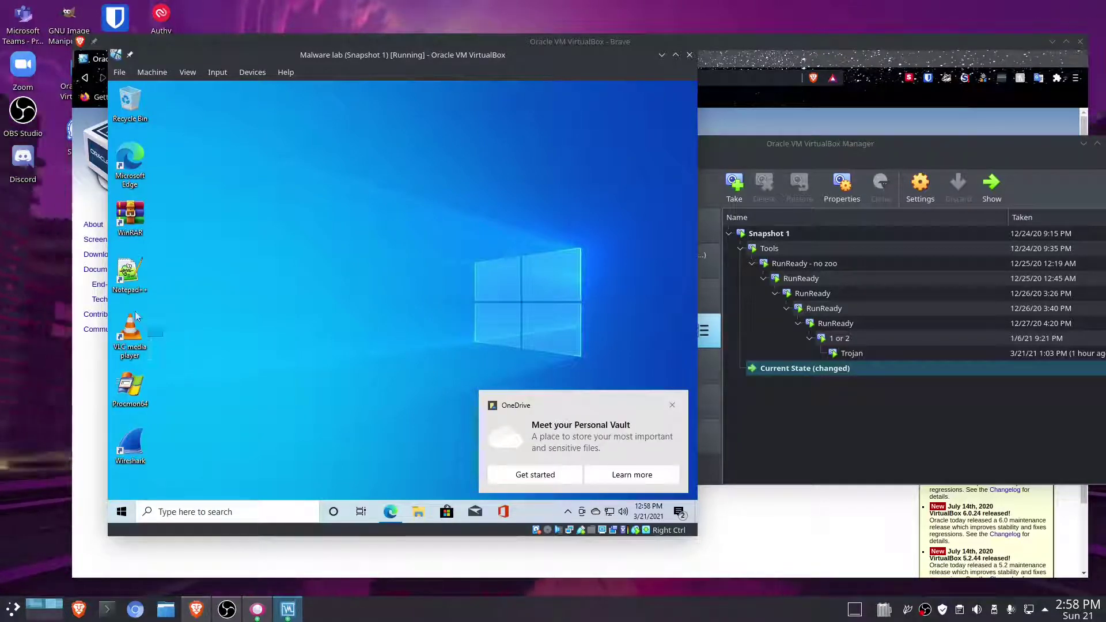
click(675, 405)
drag(471, 81, 455, 80)
click(303, 323)
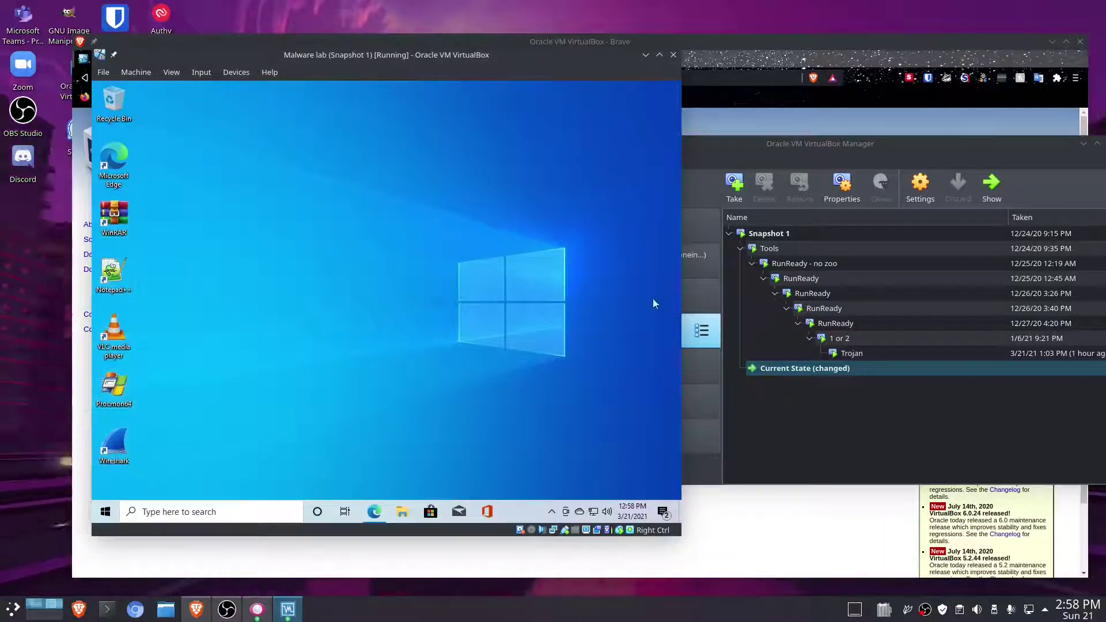
Step: Begin a virtual appliance import in VirtualBox Manager using remnux-v7-virtualbox.ova from the Downloads folder, and proceed to the appliance settings
click(847, 448)
click(634, 192)
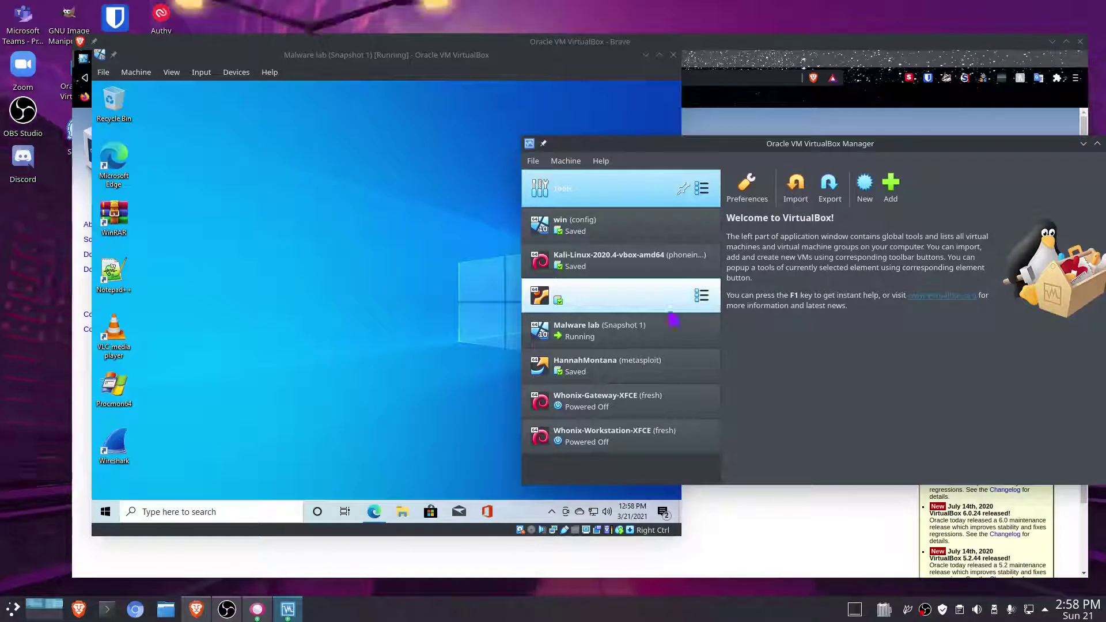
click(680, 330)
click(647, 193)
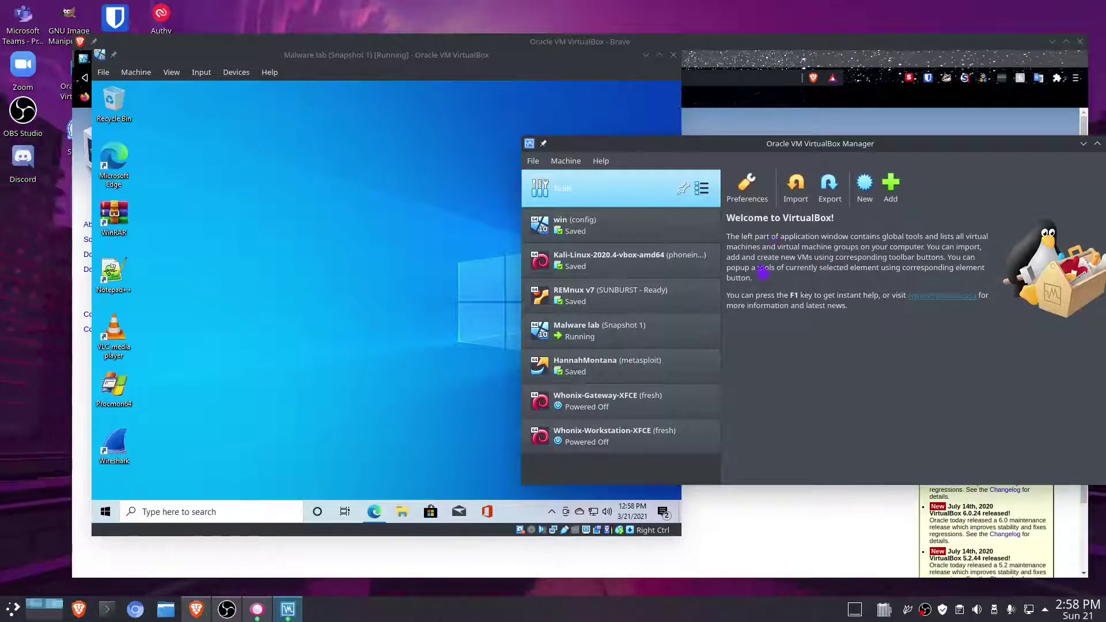
click(795, 183)
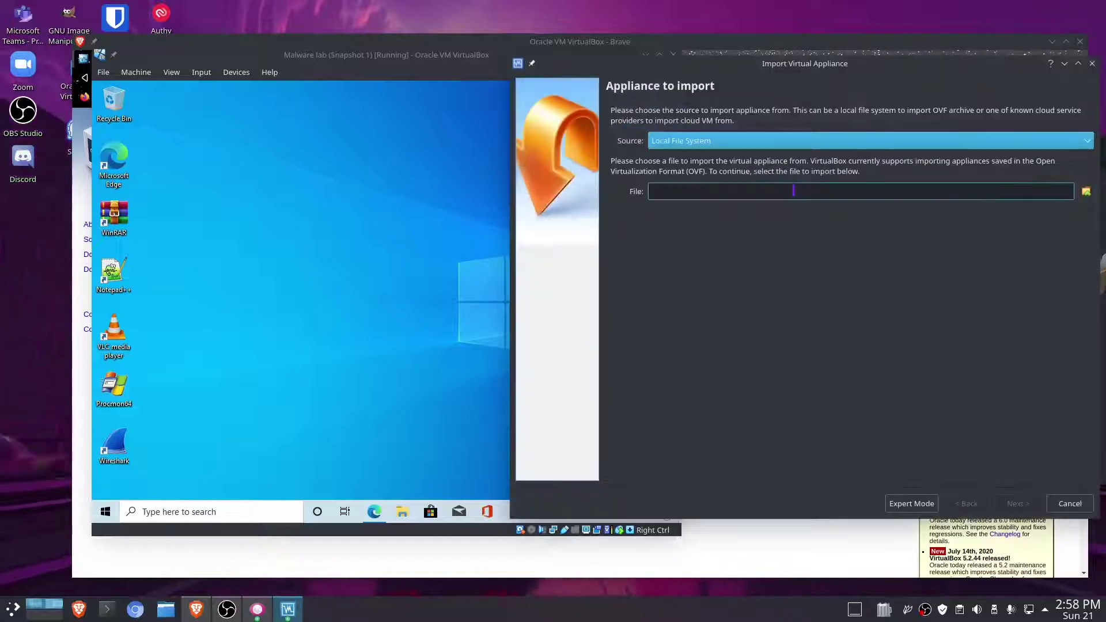
click(1086, 191)
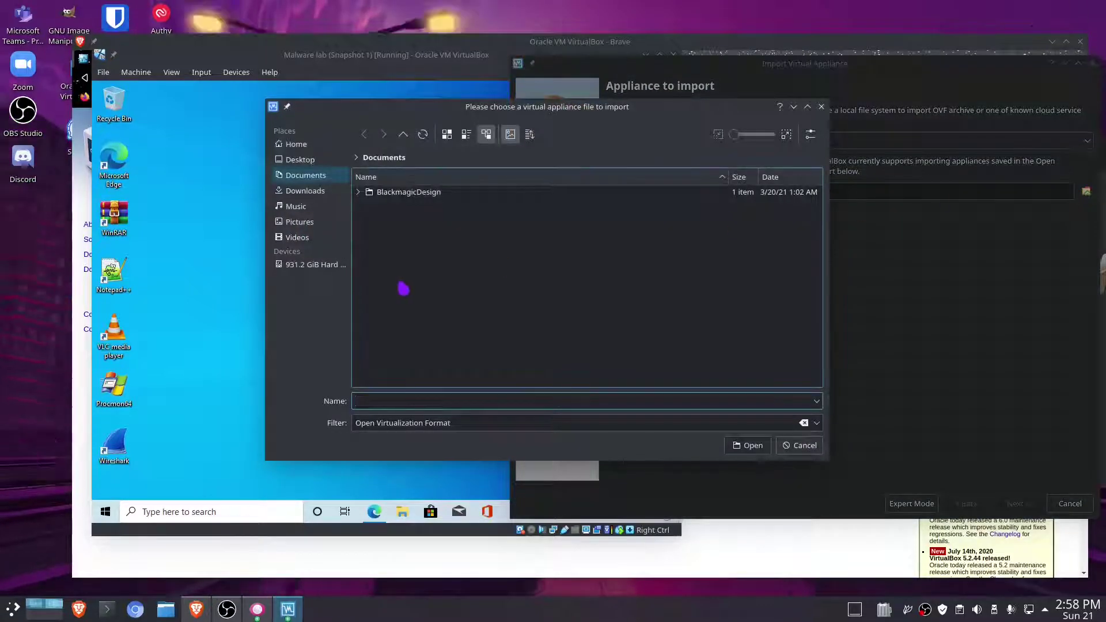
click(305, 191)
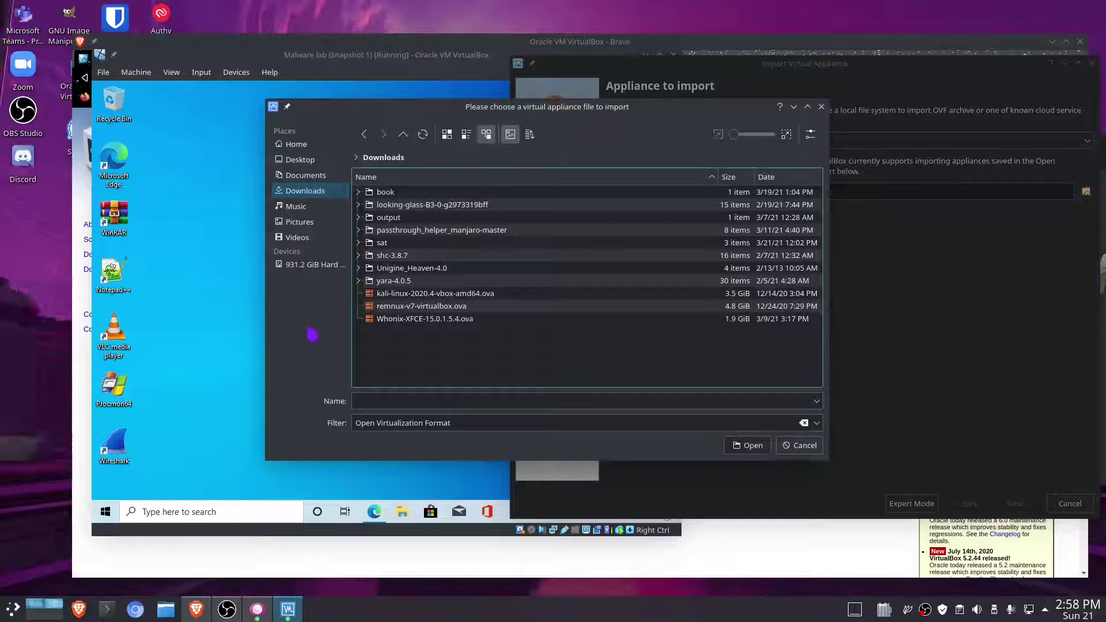
click(421, 307)
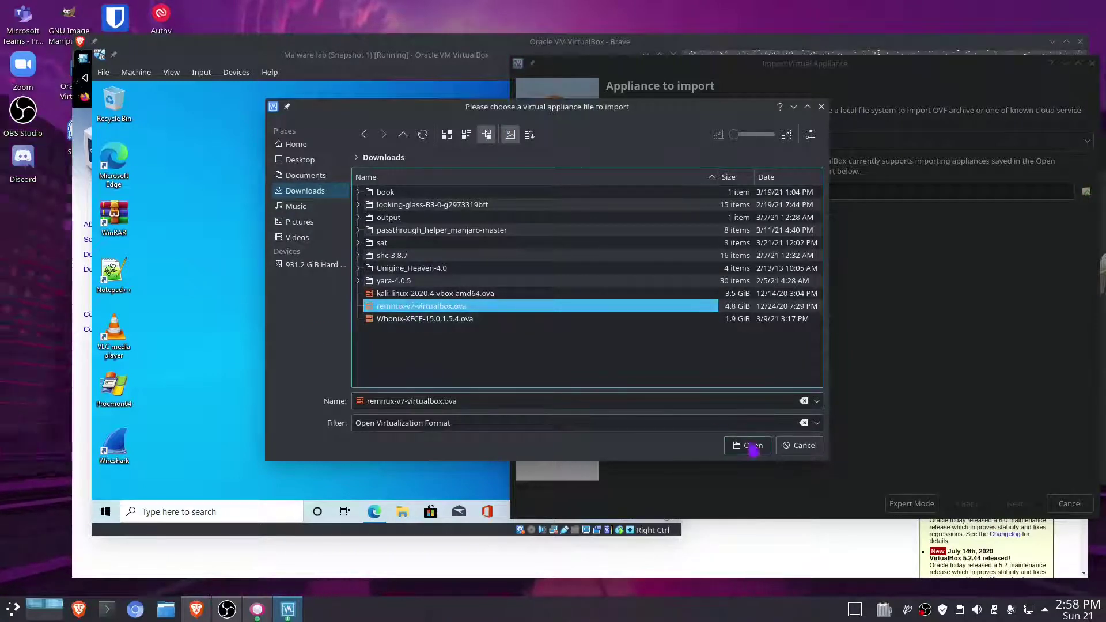
click(752, 447)
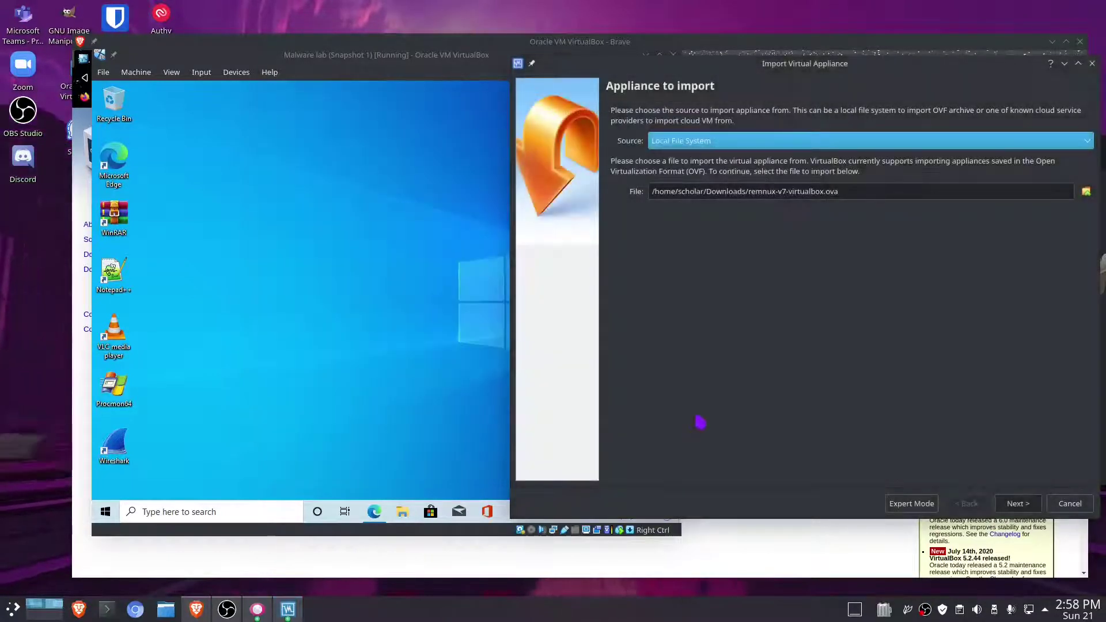
click(1006, 506)
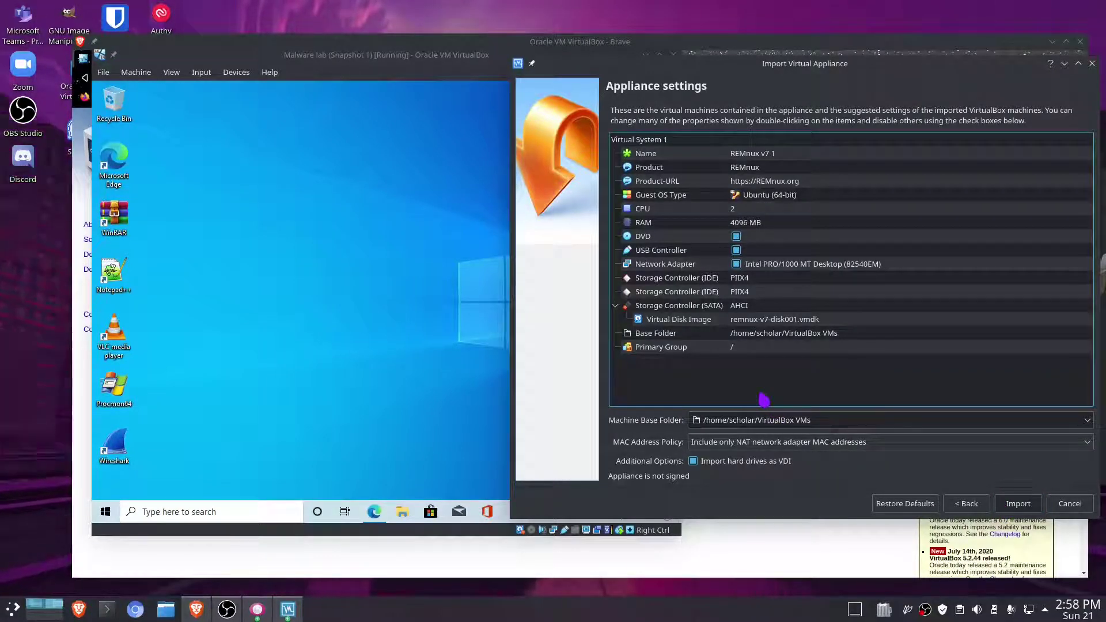
Step: Import the REMnux appliance with its suggested settings
drag(846, 120, 316, 186)
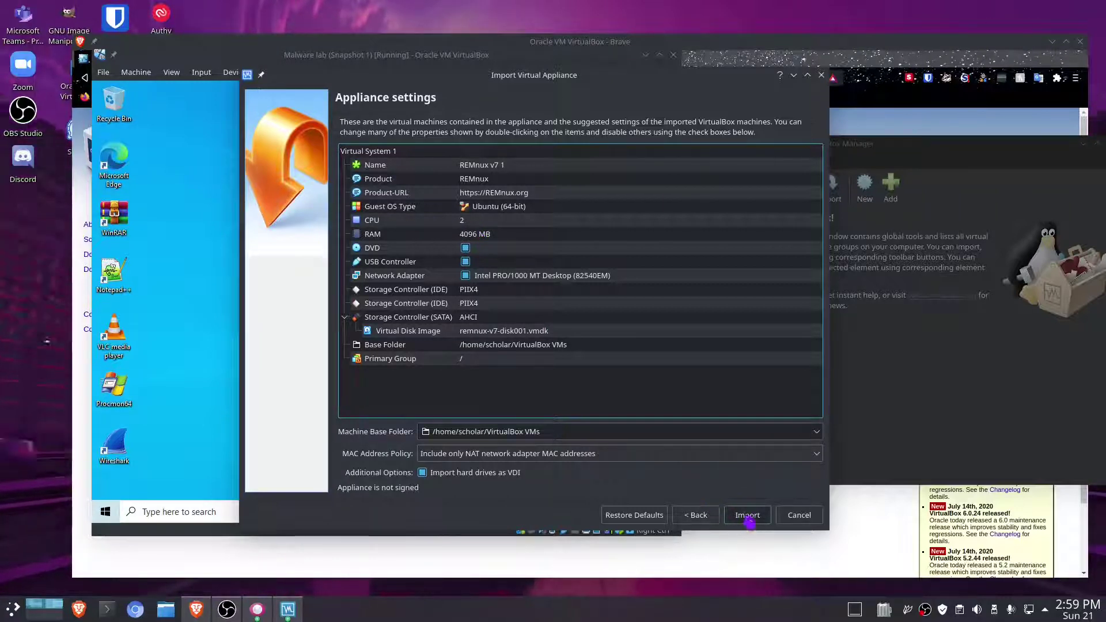
click(747, 517)
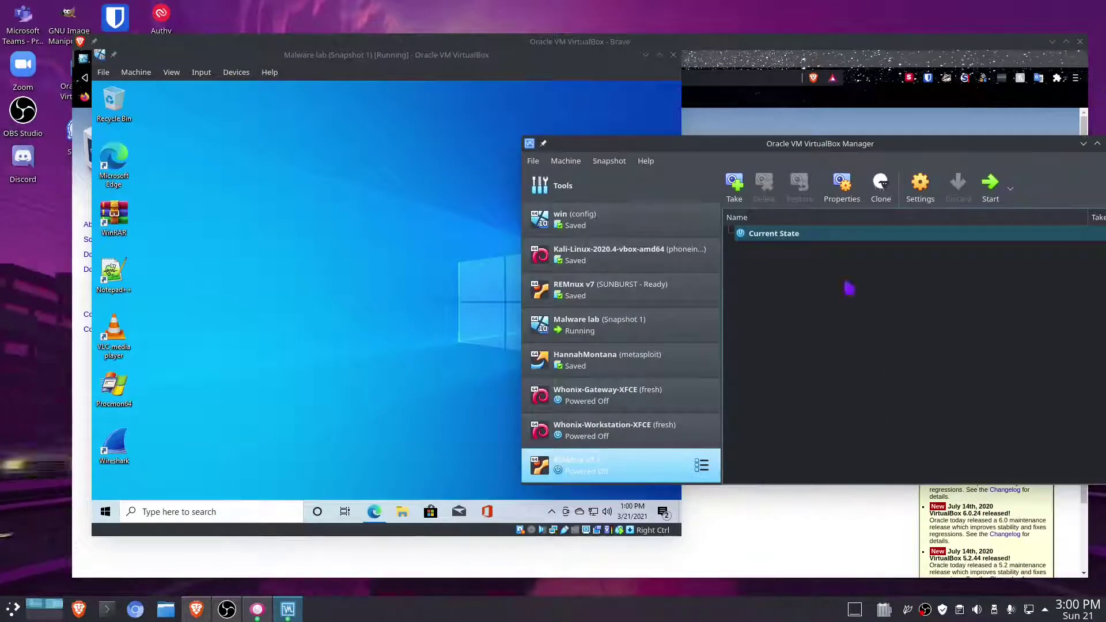
drag(608, 471, 435, 402)
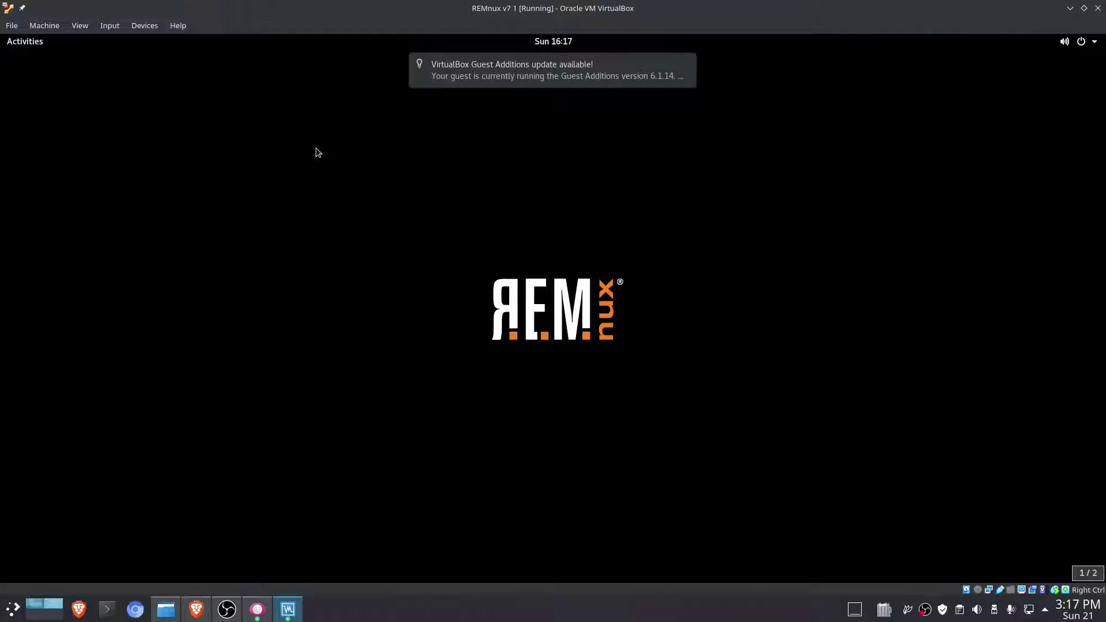
Step: Open a terminal in the REMnux machine and install the ifupdown package with sudo apt install ifupdown
key(ctrl+alt+t)
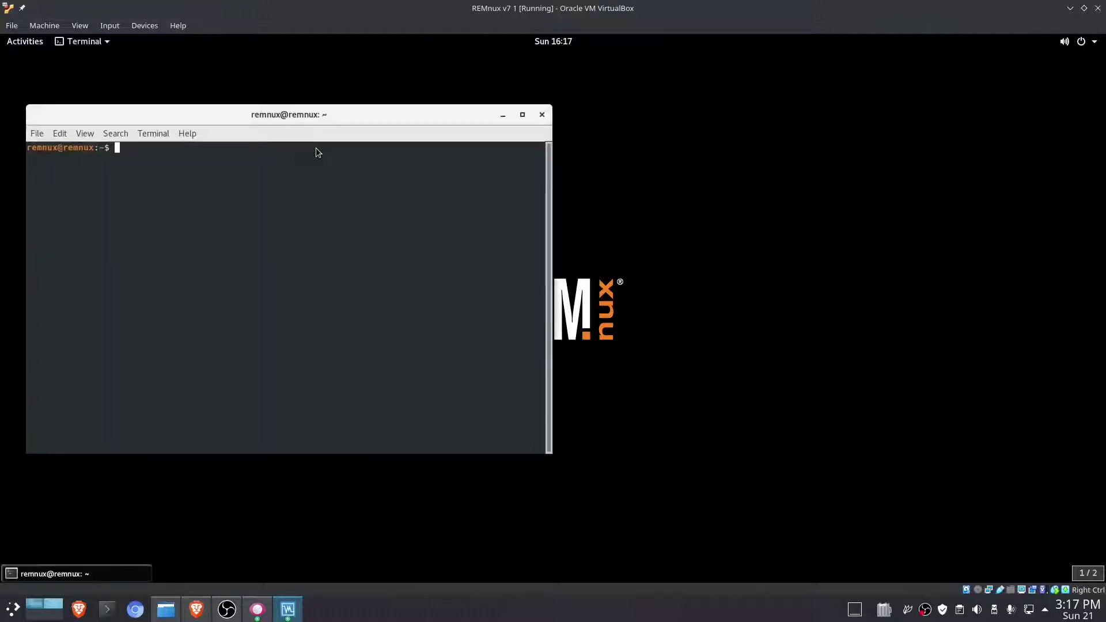
drag(280, 111, 390, 133)
text(sudo)
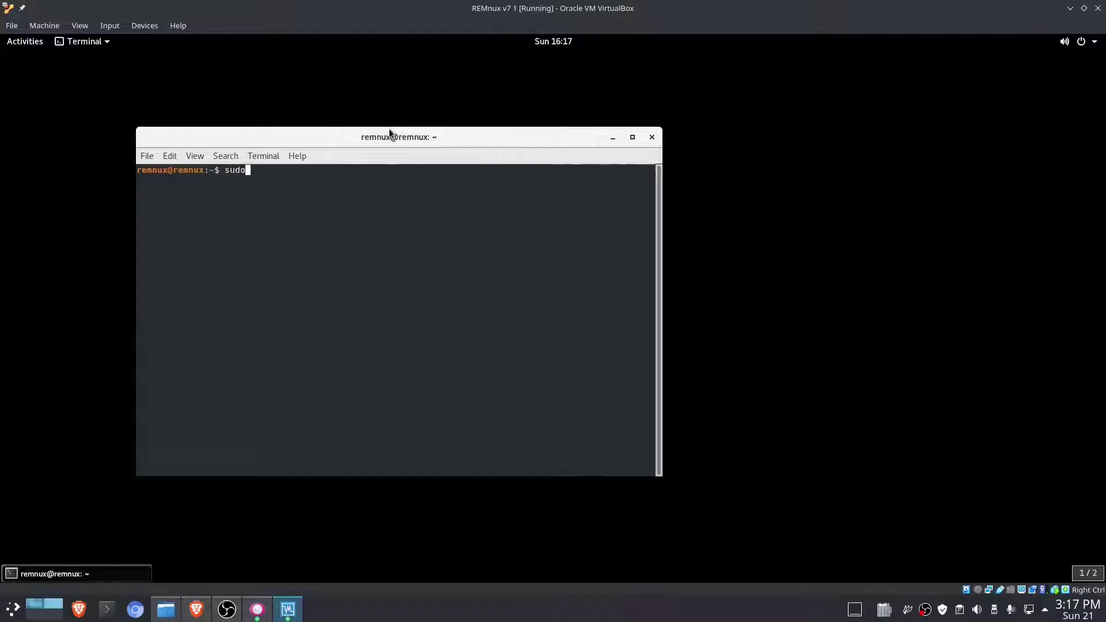
text( apt install ifupdd)
key(Return)
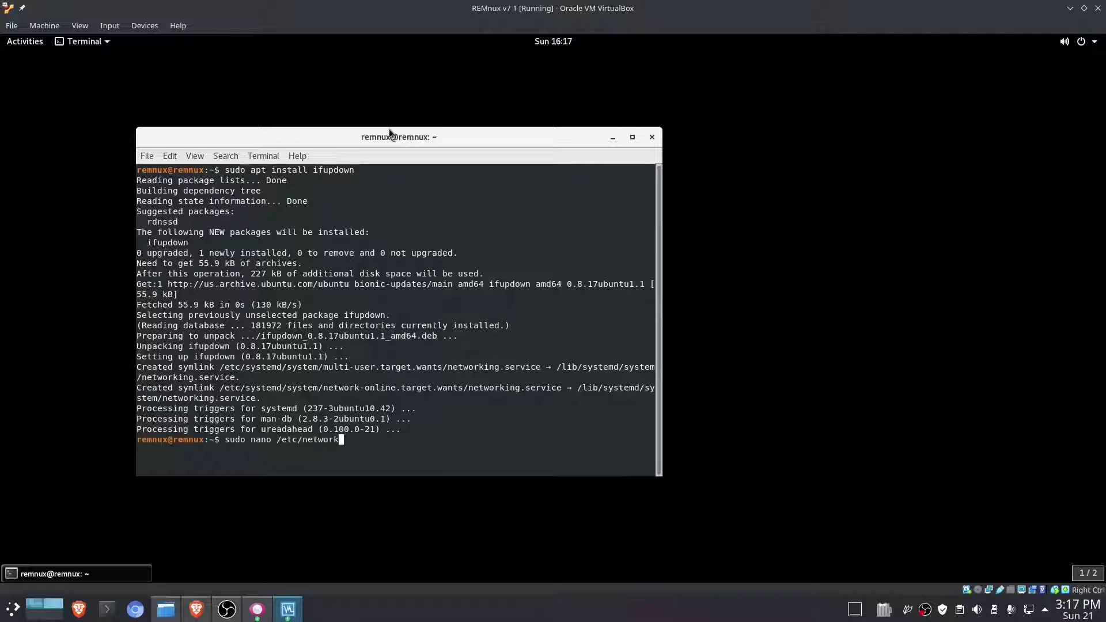
Step: Edit /etc/network/interfaces with sudo nano, adding auto enp0s3 and a static inet configuration with address 10.0.0.1 and netmask 255.255.255.0, and save it
text(faces)
key(Return)
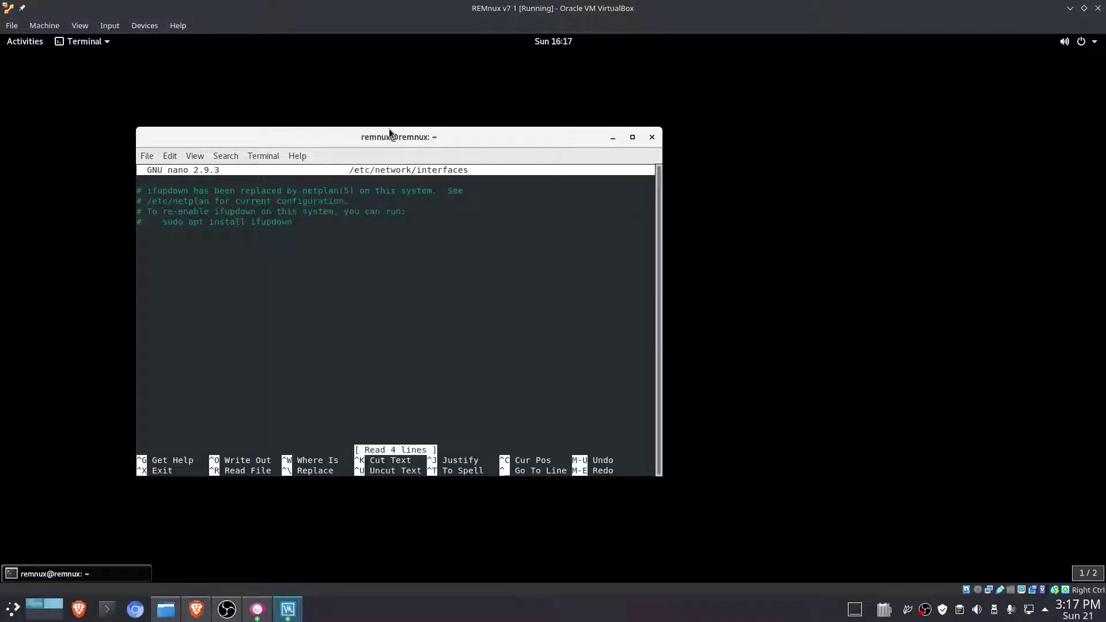
text(#)
key(Return)
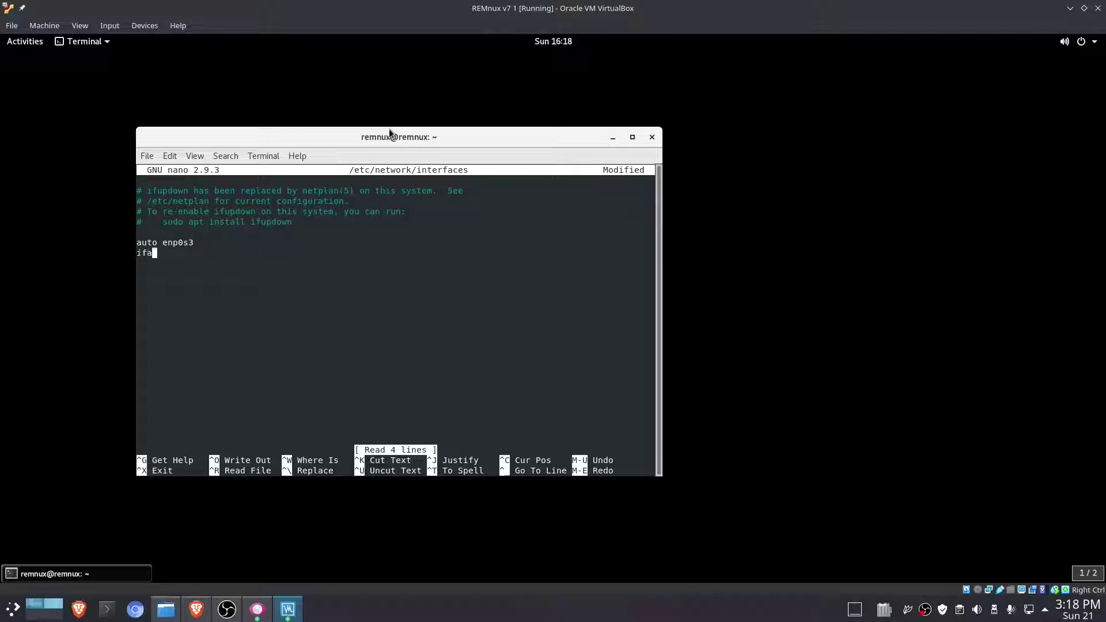
text(enp0s3 inet static)
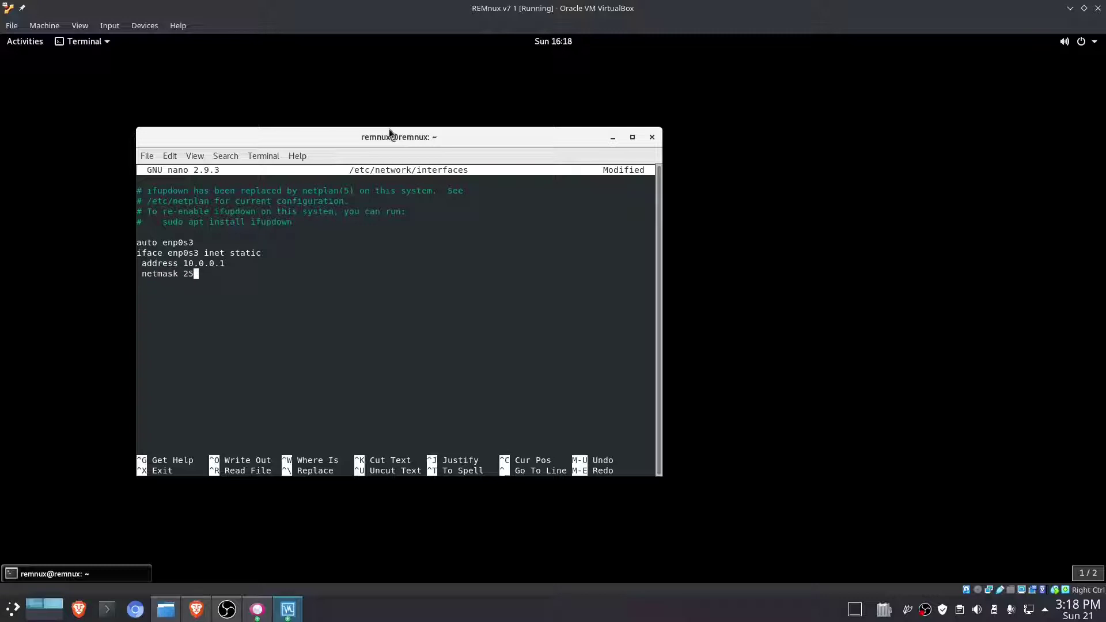
text(.255.255.0)
drag(277, 276, 133, 241)
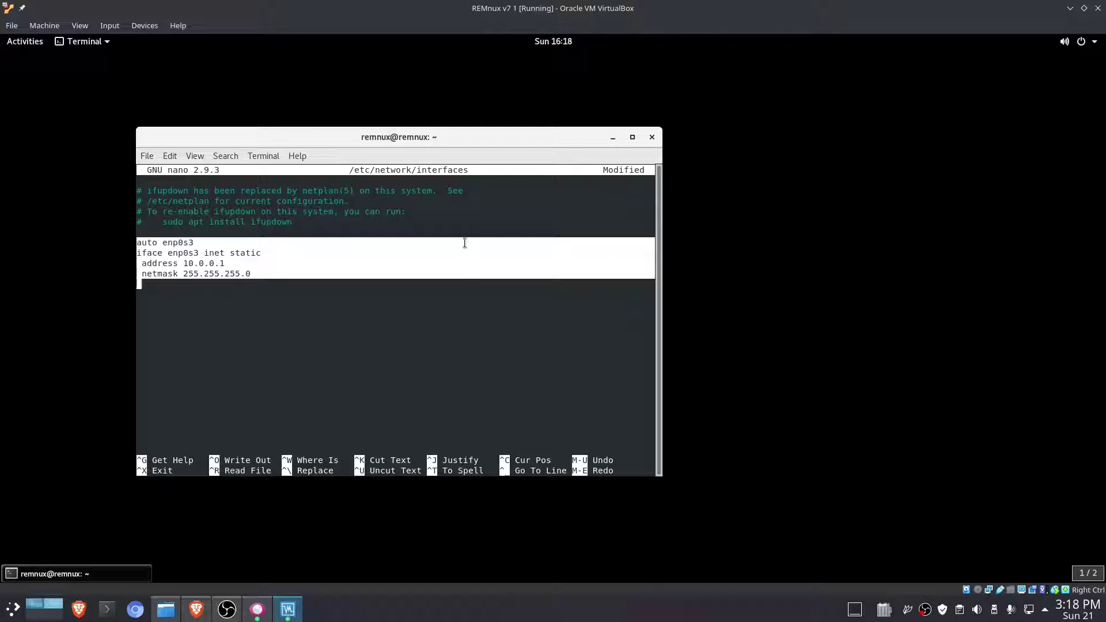
click(277, 278)
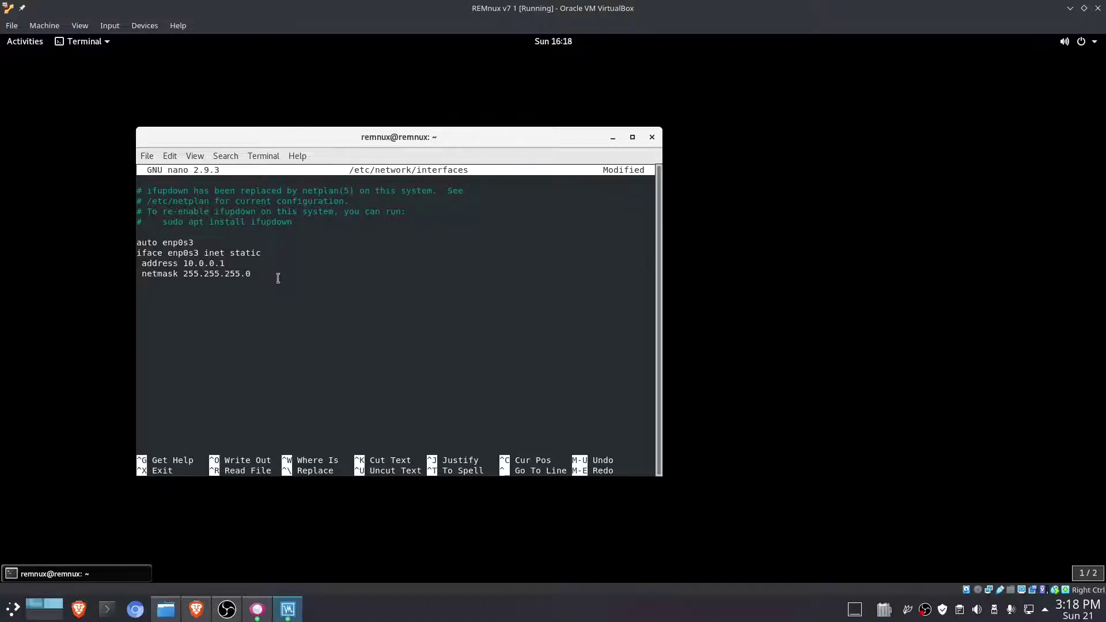
key(ctrl+x)
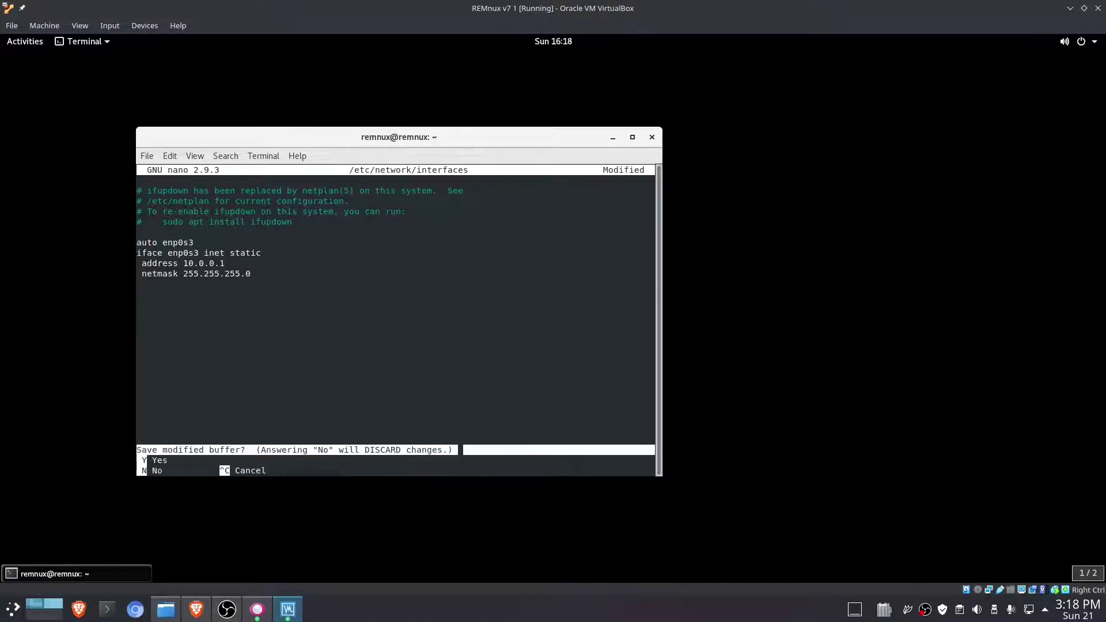
key(y)
key(Return)
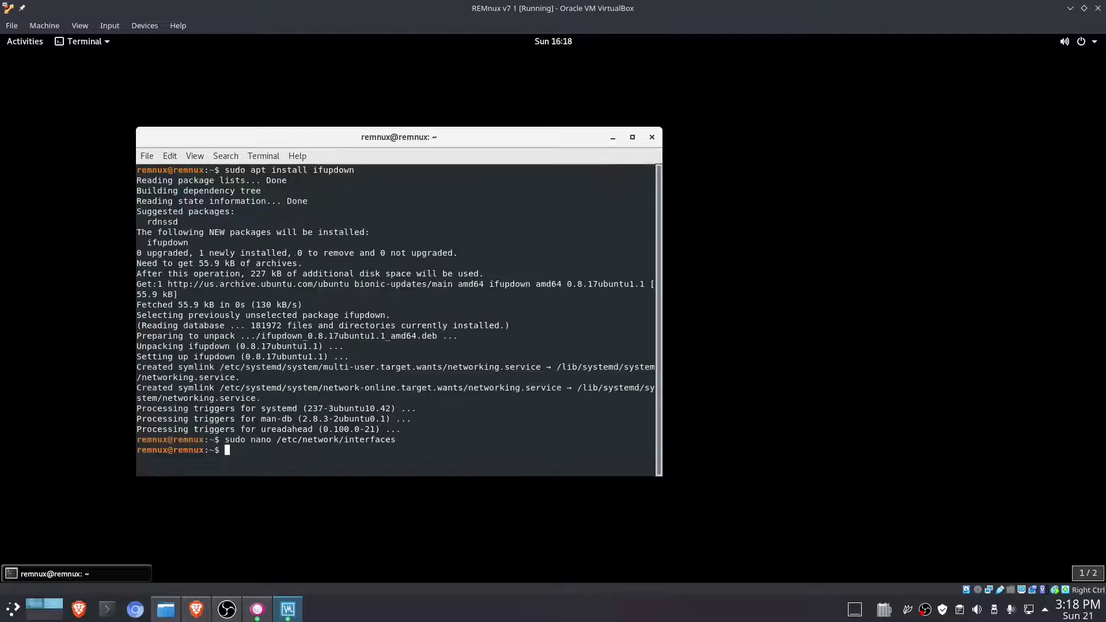
Step: Clear the REMnux terminal and move its window towards the middle of the desktop
text(clear)
key(Return)
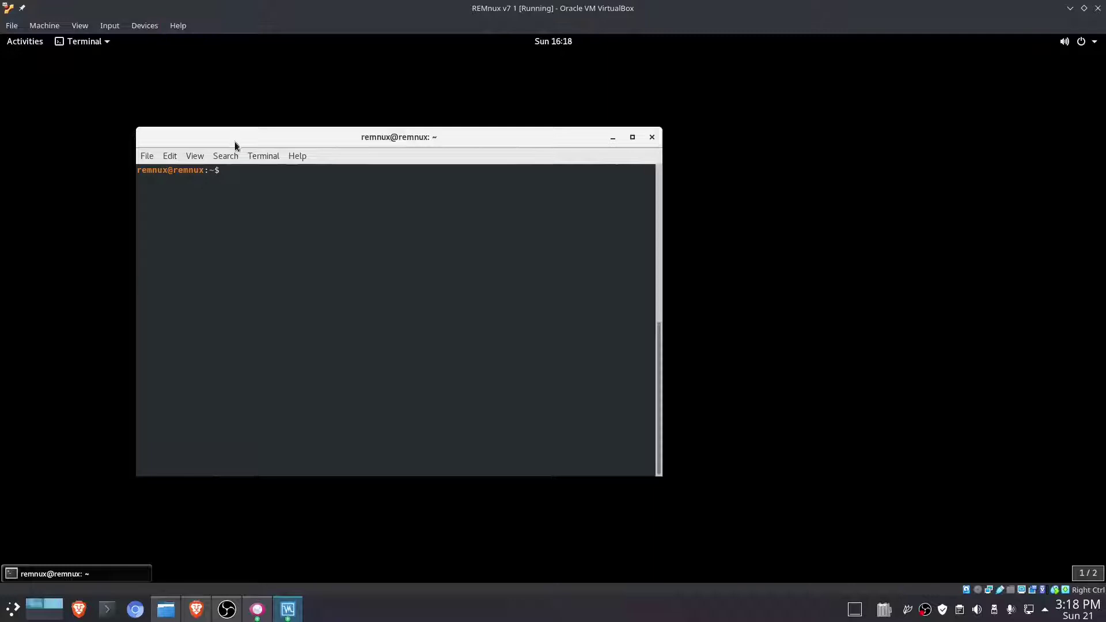
drag(235, 145, 306, 175)
drag(375, 159, 518, 187)
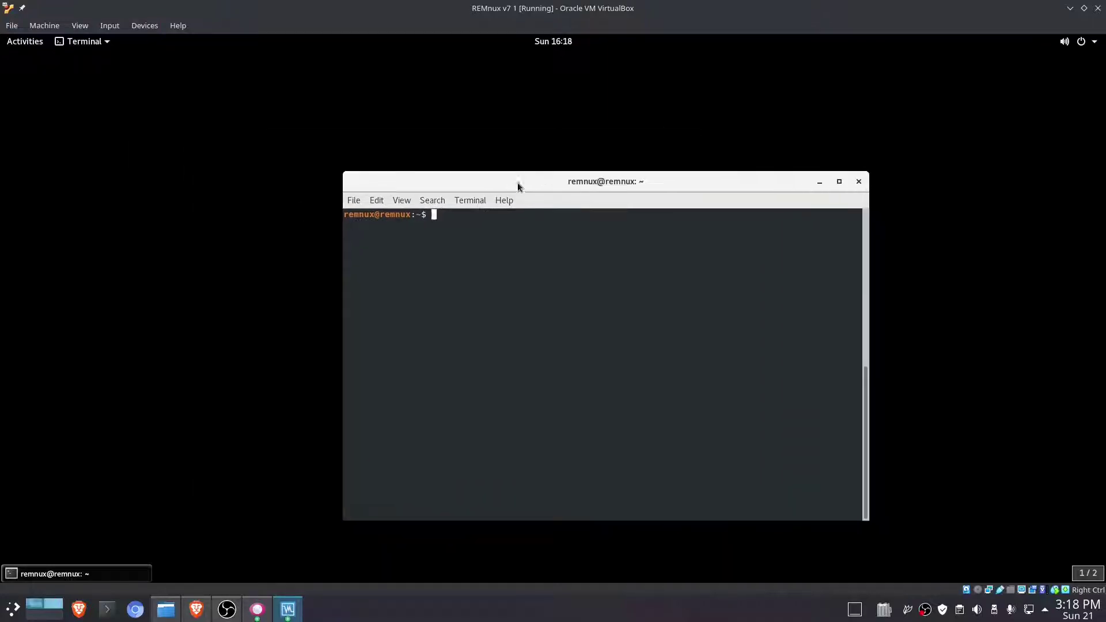
Step: Attach network Adapter 1 of the REMnux machine to an Internal Network named test1 and apply the settings
click(144, 25)
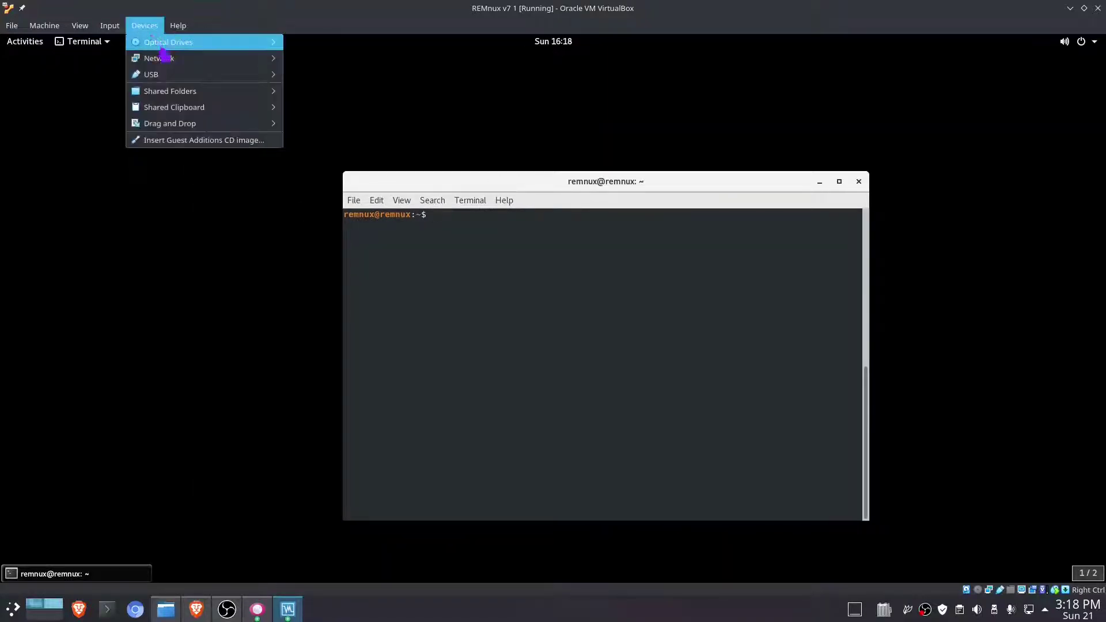
mouse_move(167, 58)
click(323, 75)
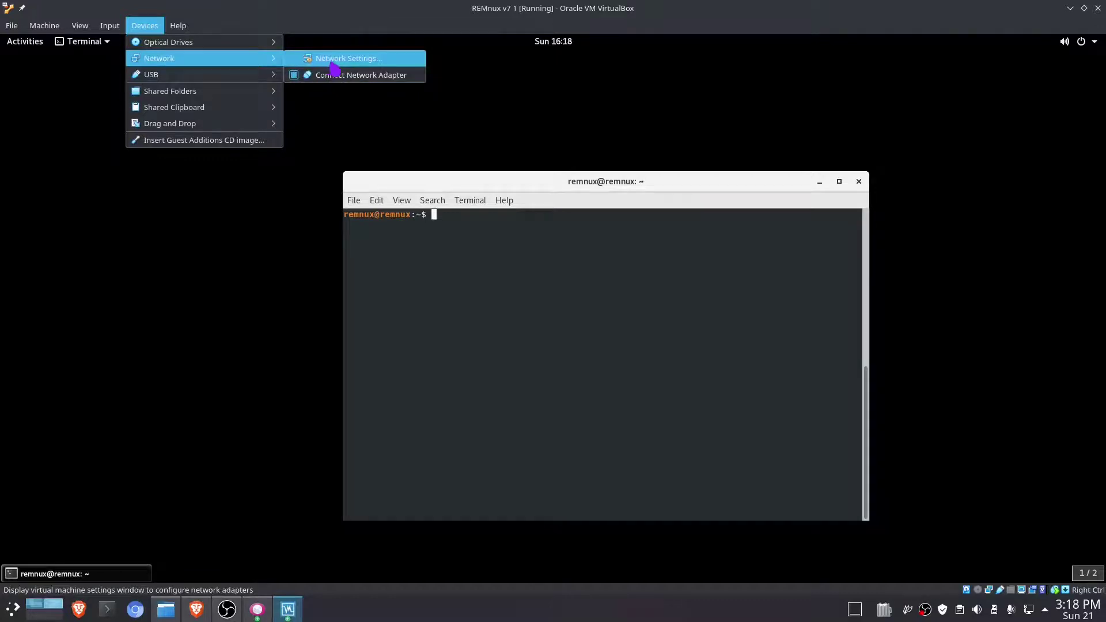
click(332, 61)
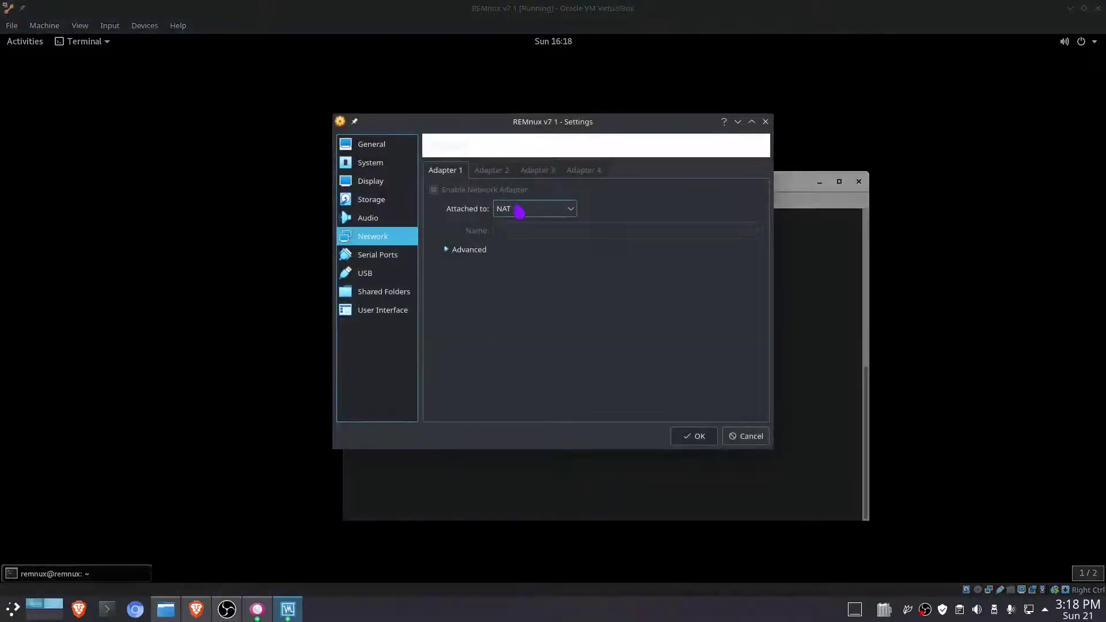
click(519, 210)
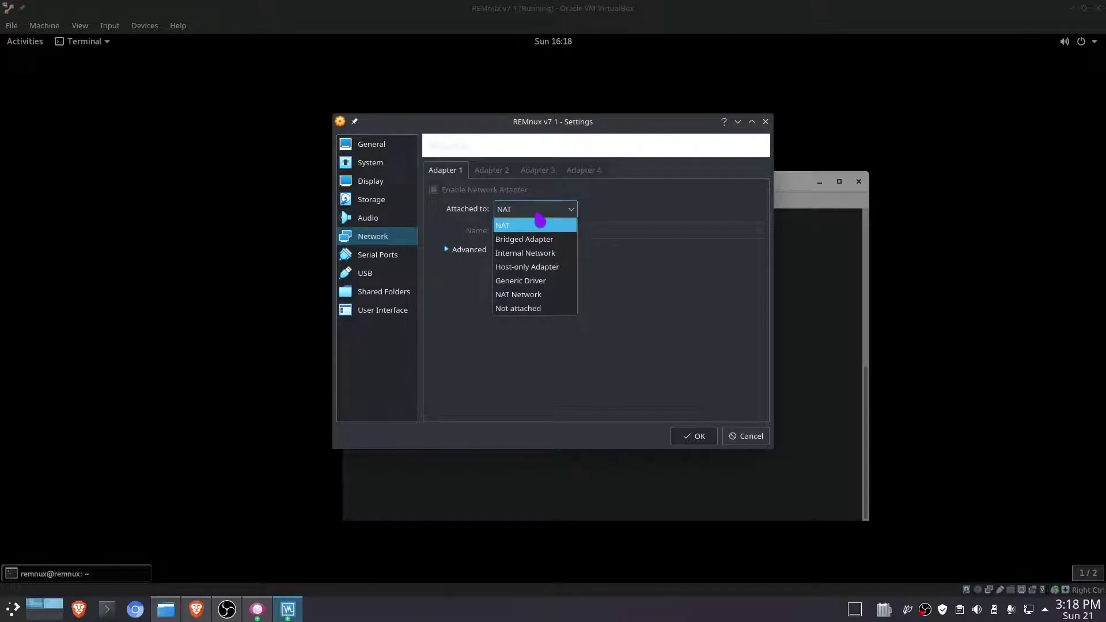
click(564, 255)
key(Tab)
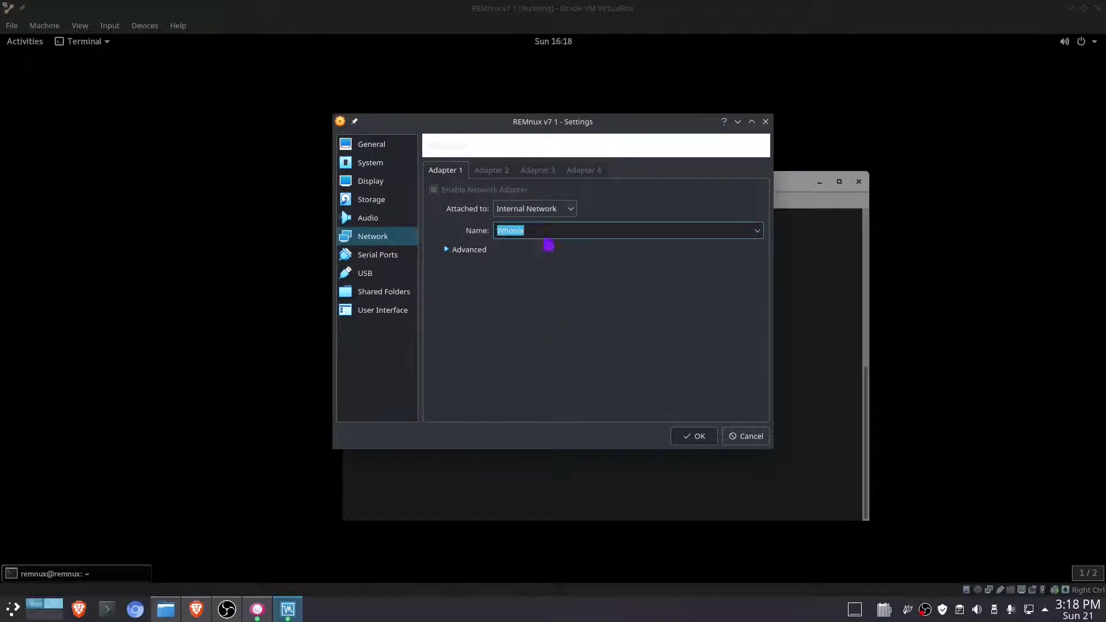
key(BackSpace)
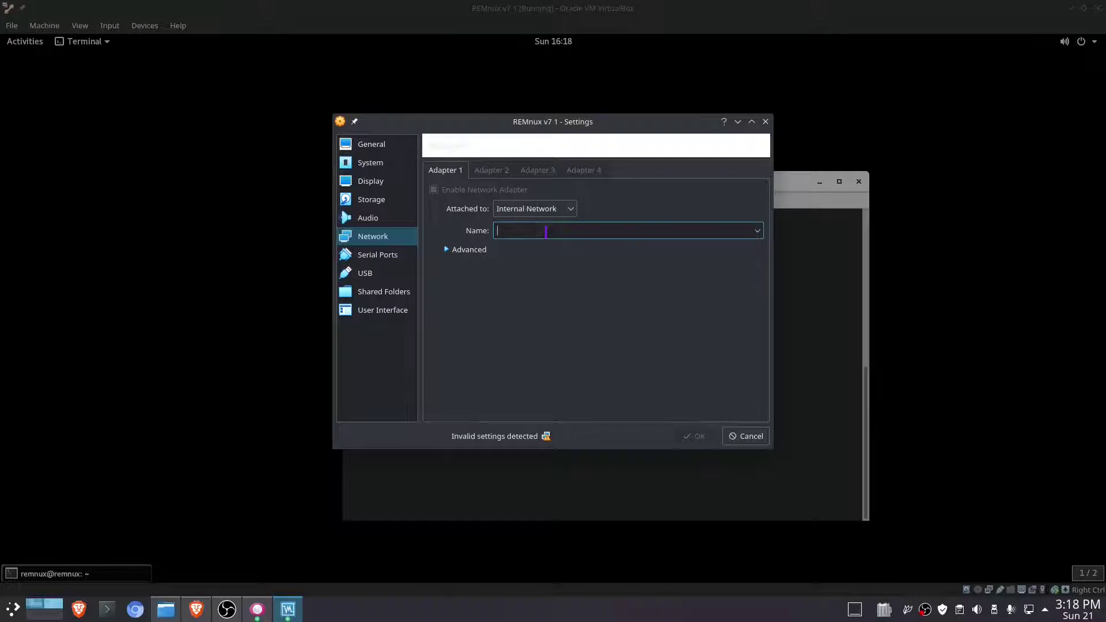
text(i)
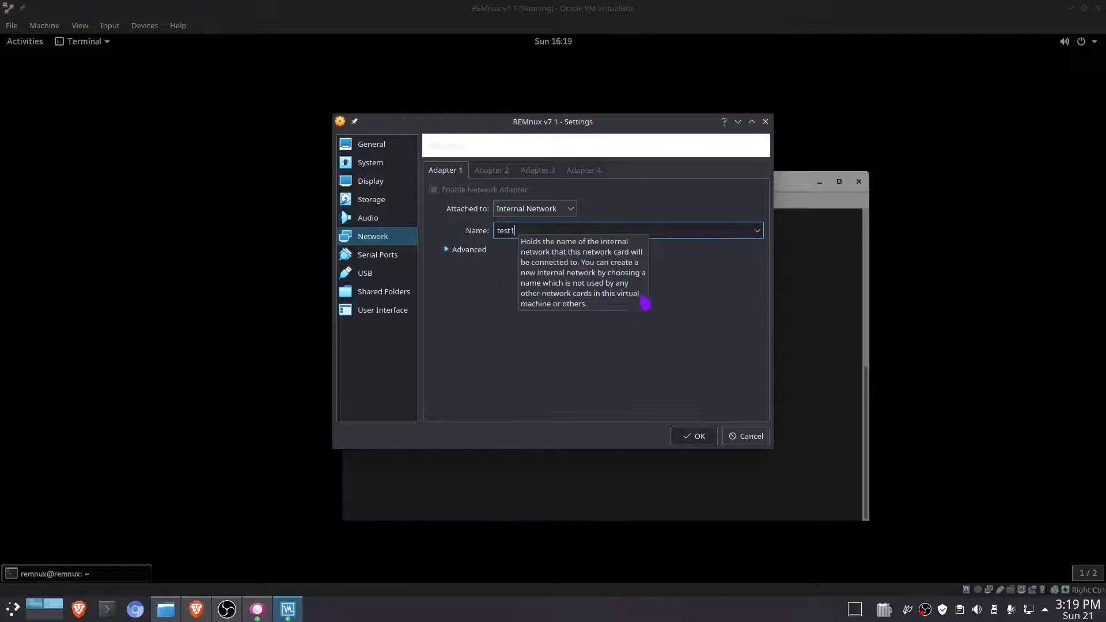
click(693, 437)
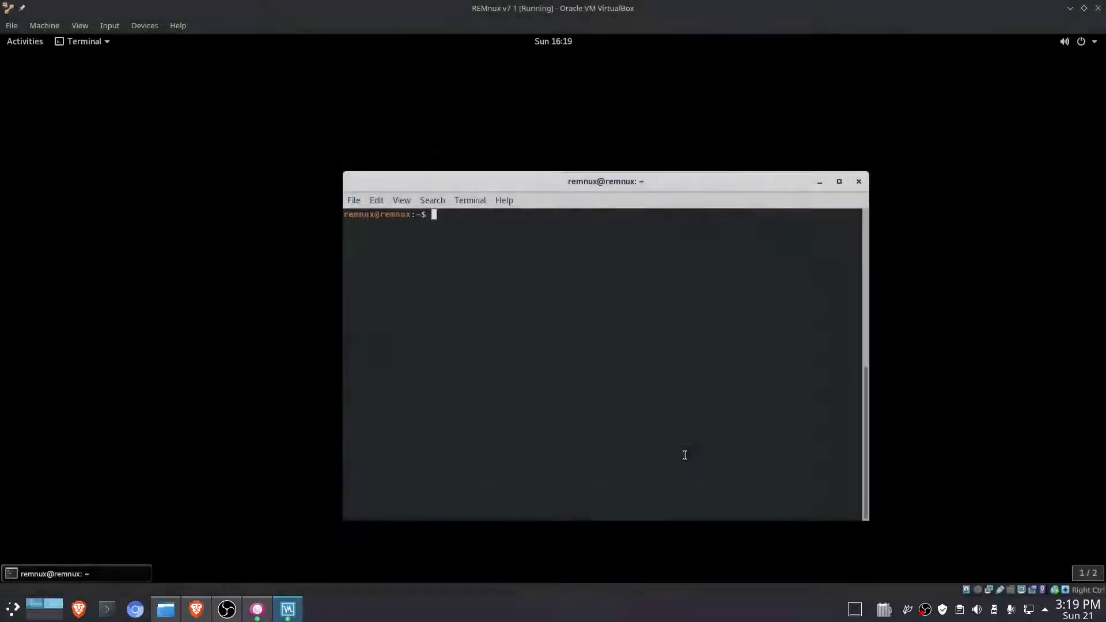
Step: Minimize the REMnux machine's window and bring the Malware lab machine's window forward, shifting it slightly
click(1070, 10)
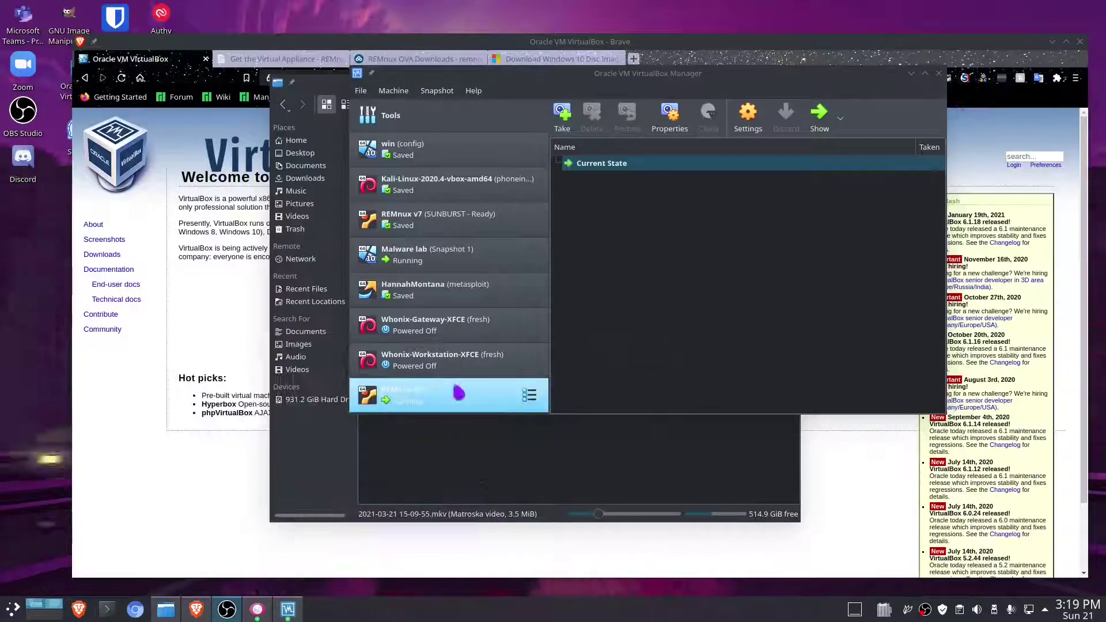
key(alt+Tab)
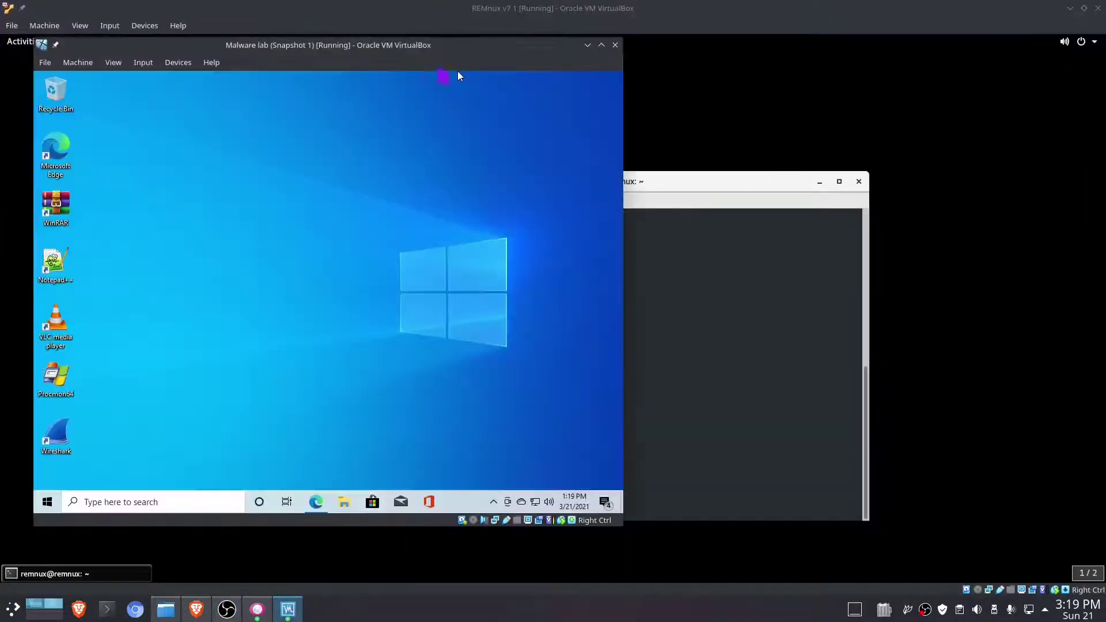
drag(457, 71, 513, 76)
key(alt+h)
key(Escape)
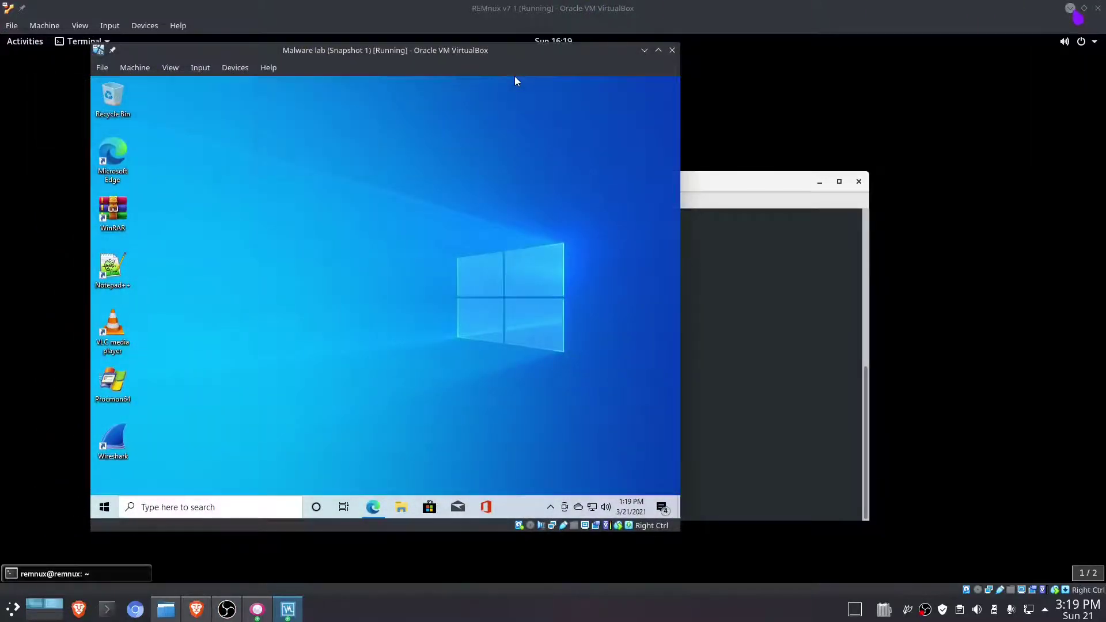
click(230, 68)
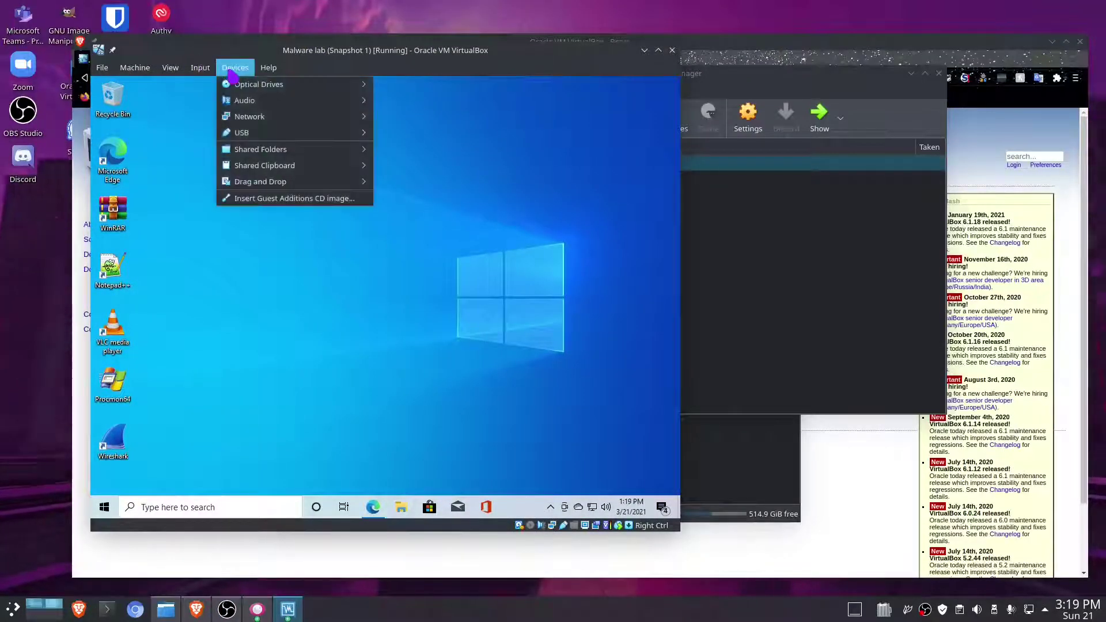
mouse_move(291, 123)
click(432, 117)
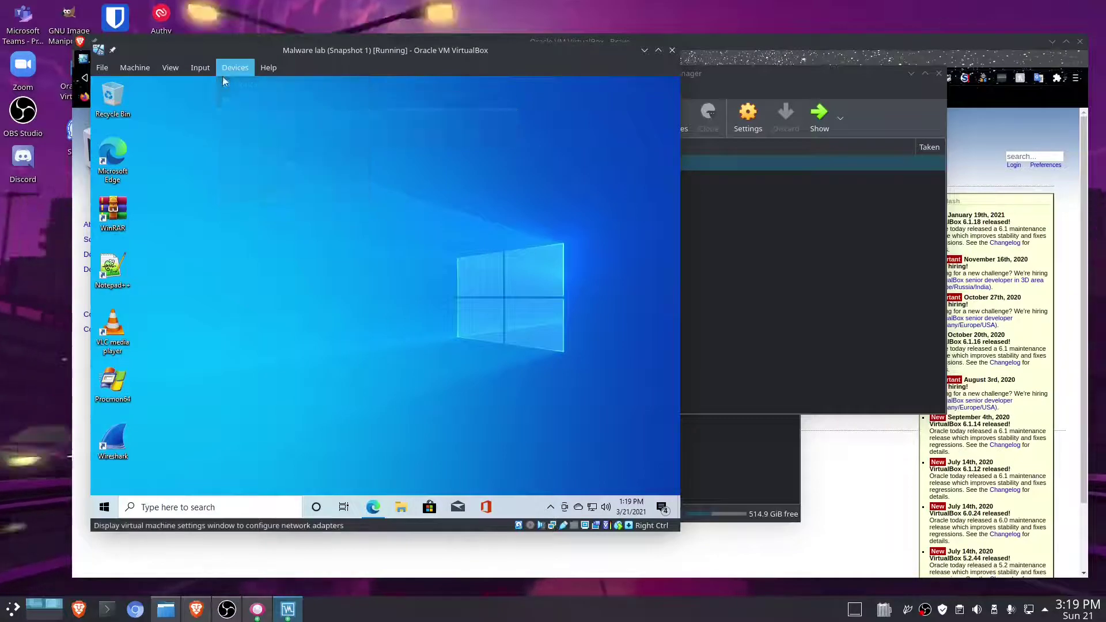
click(365, 200)
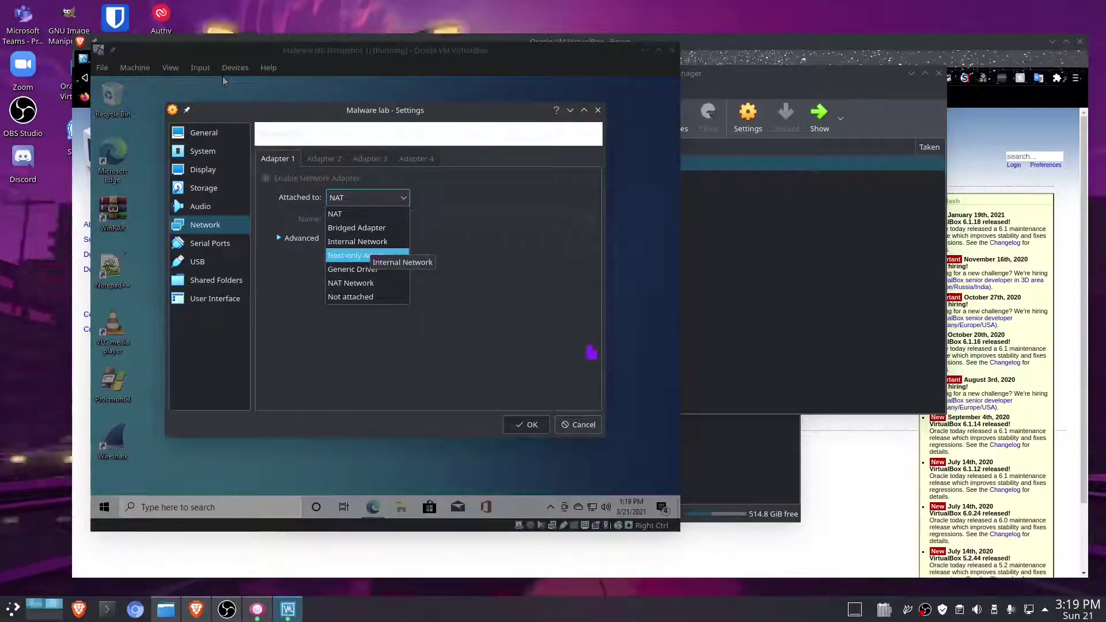
click(569, 432)
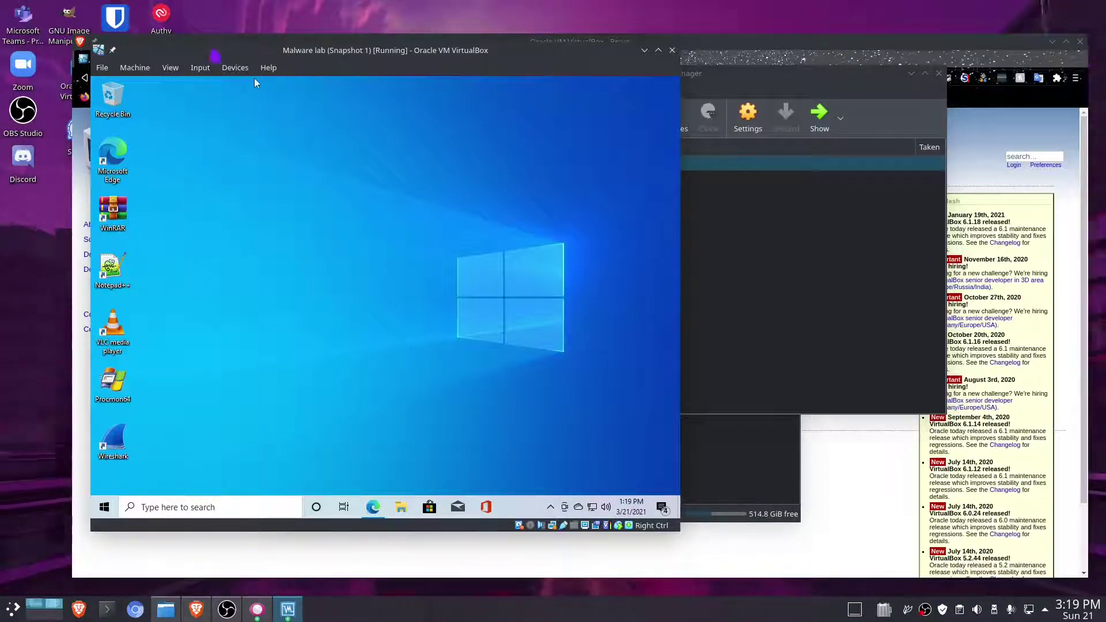
Step: Attach network Adapter 1 of the Malware lab machine to the Internal Network test1 and apply the settings
click(235, 67)
mouse_move(249, 116)
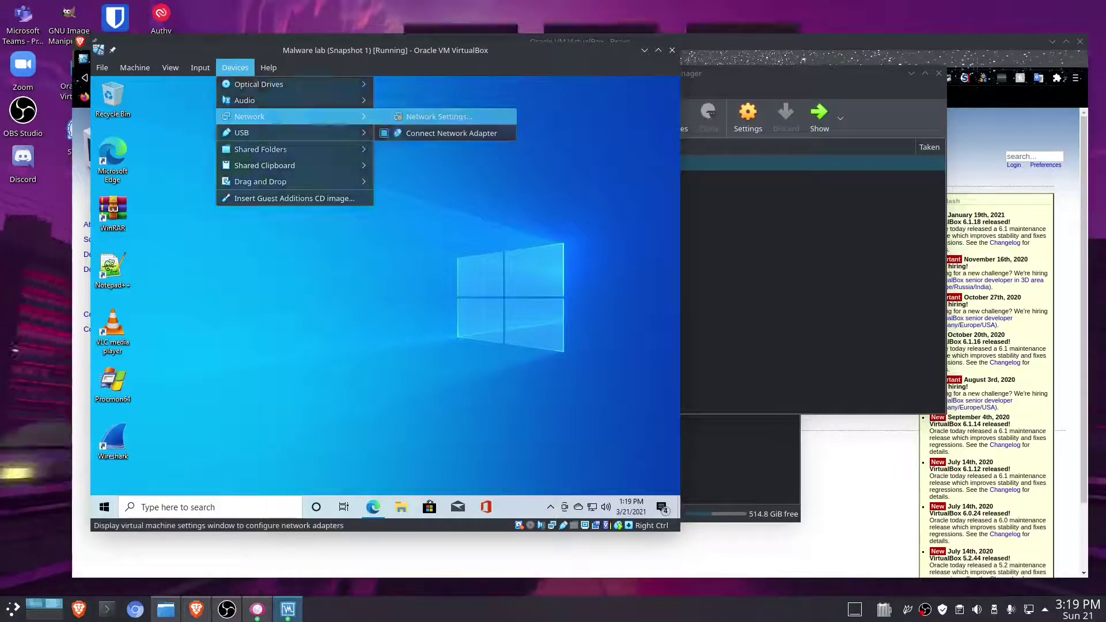
click(438, 116)
click(367, 198)
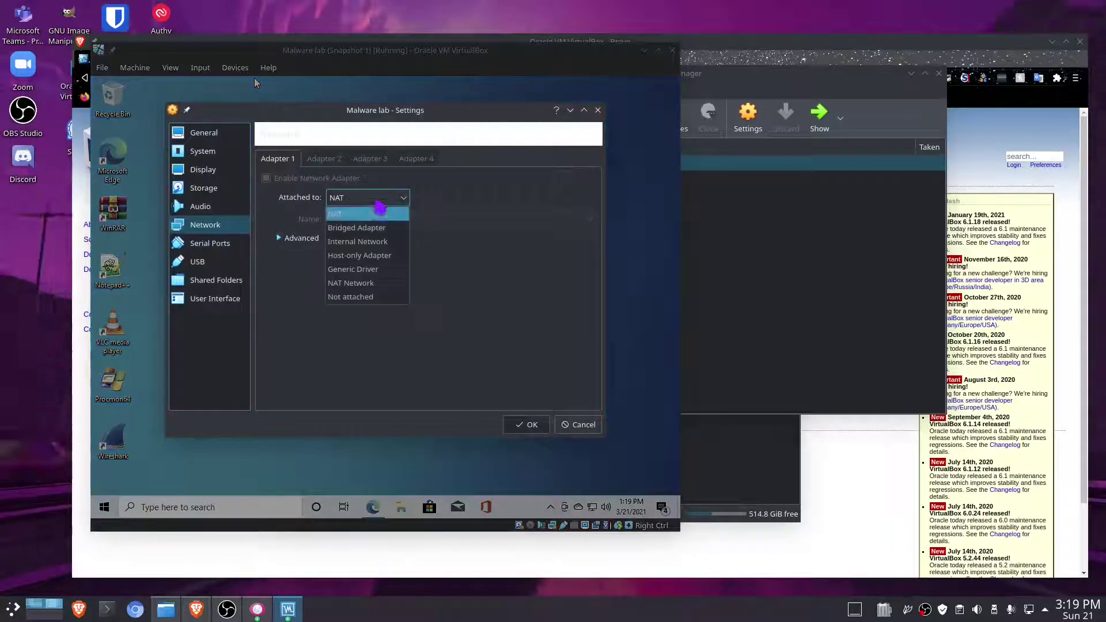
click(369, 241)
double_click(387, 219)
text(test1)
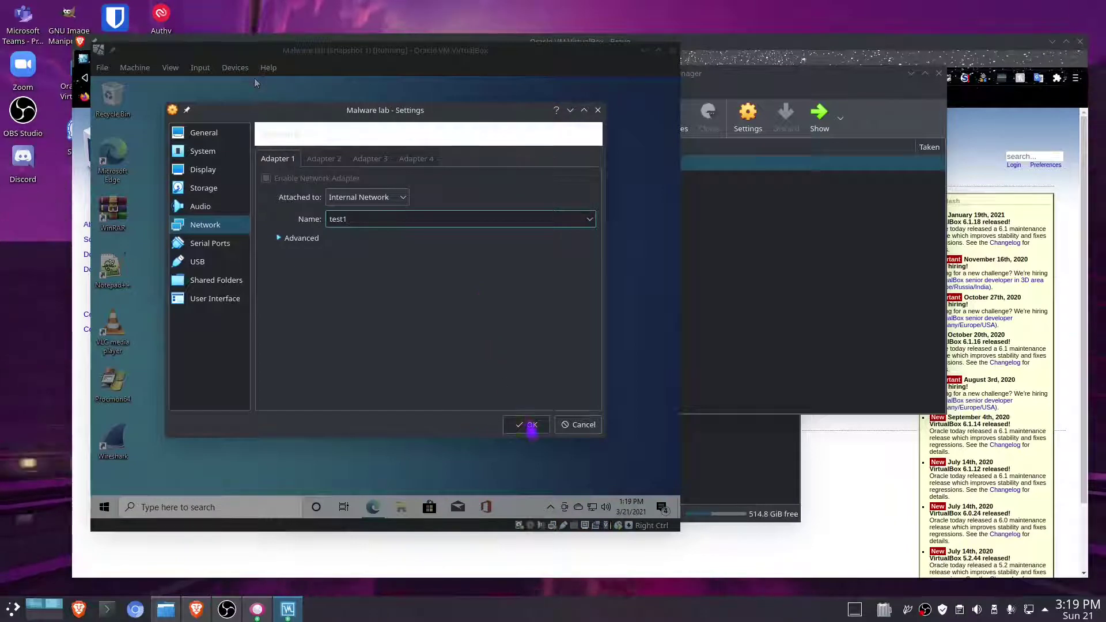
click(528, 425)
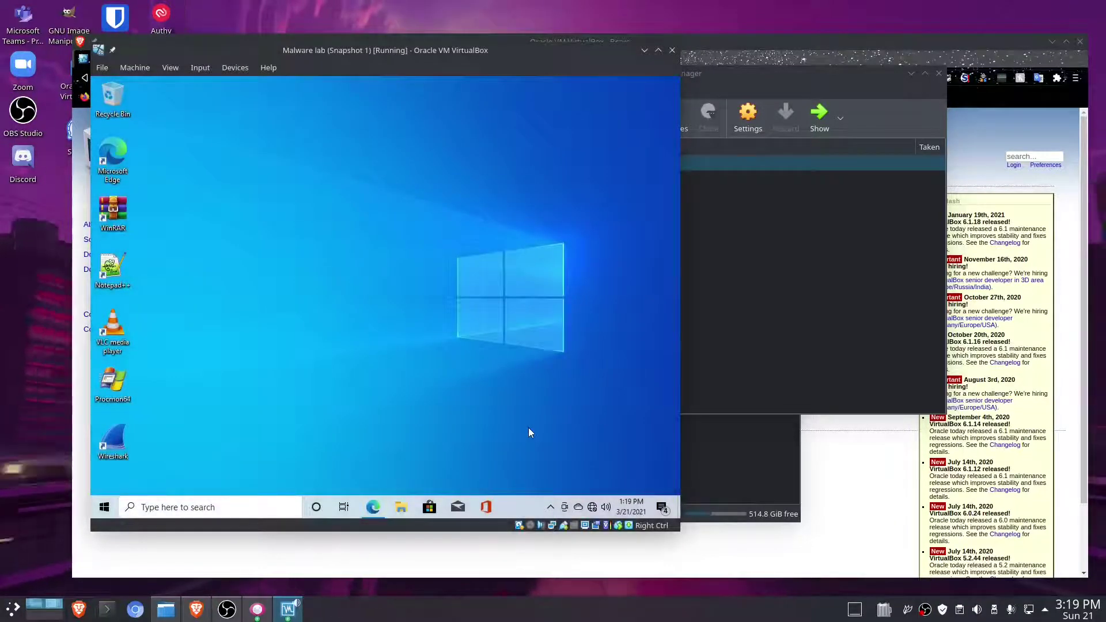
Step: Arrange the two machine windows side by side, moving the Malware lab window aside and reducing the maximized REMnux window
key(alt+f)
drag(648, 76, 580, 71)
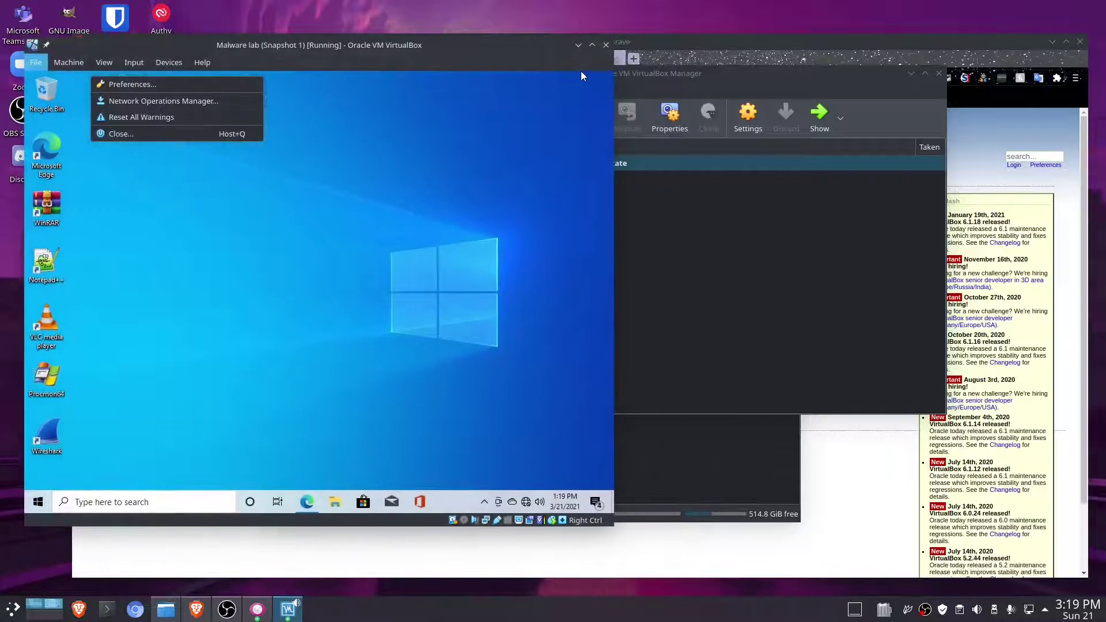
click(580, 71)
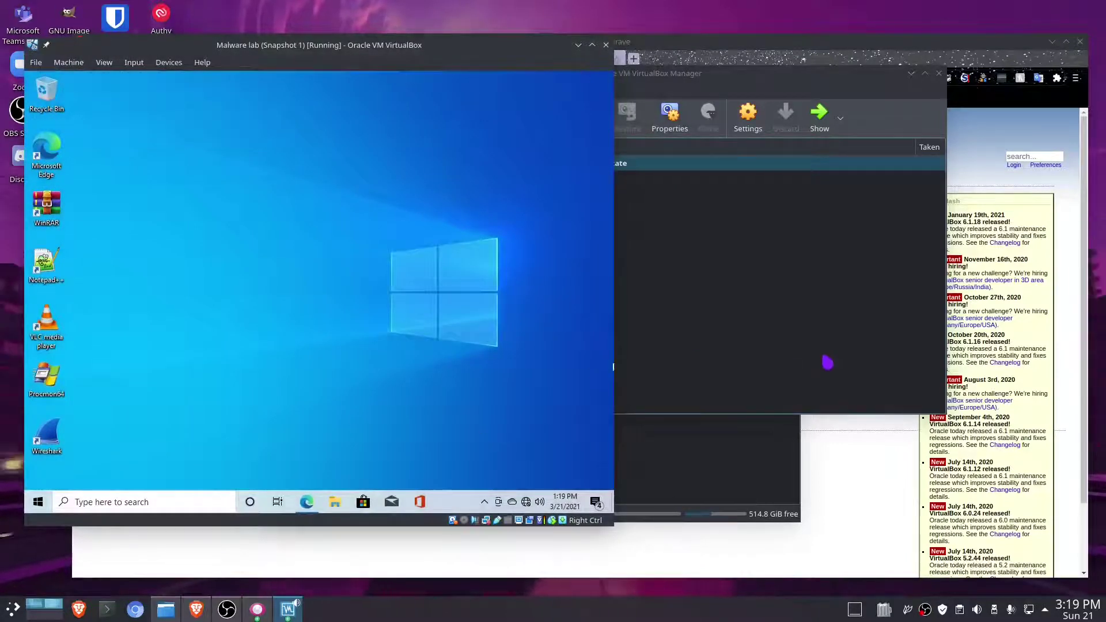
click(311, 587)
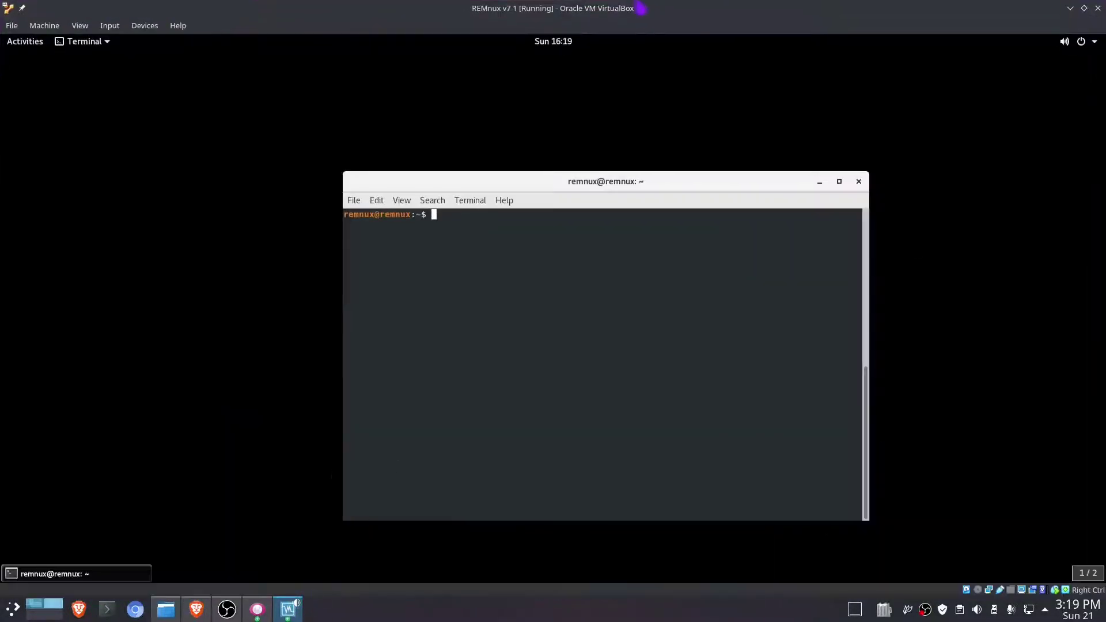
double_click(641, 8)
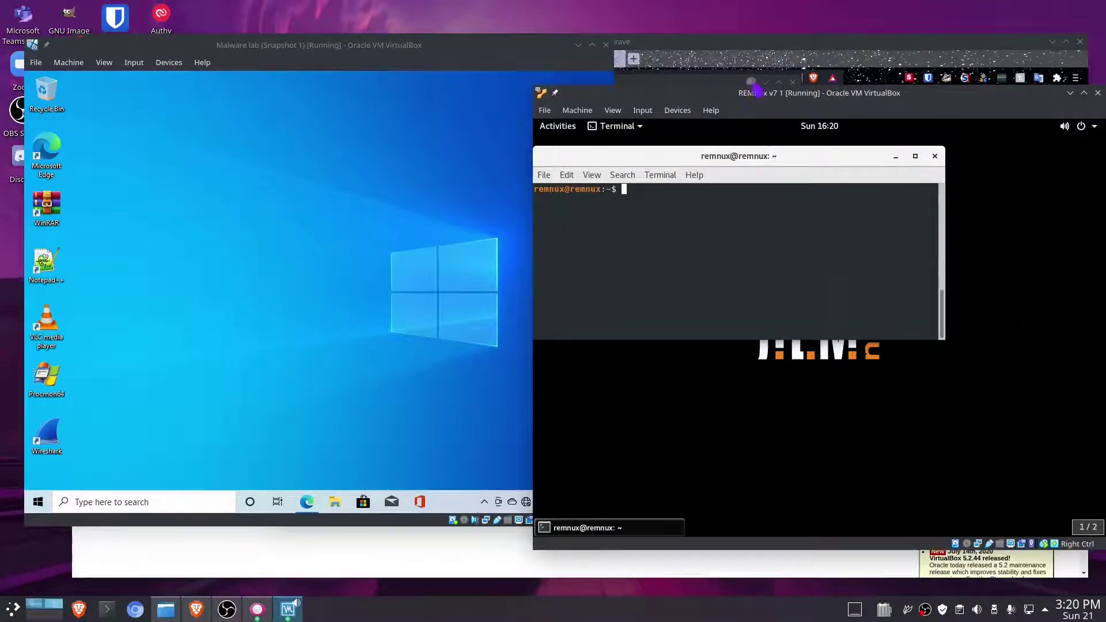
Step: Review the REMnux machine's network adapter settings and close them without changes
click(552, 66)
click(709, 130)
click(686, 68)
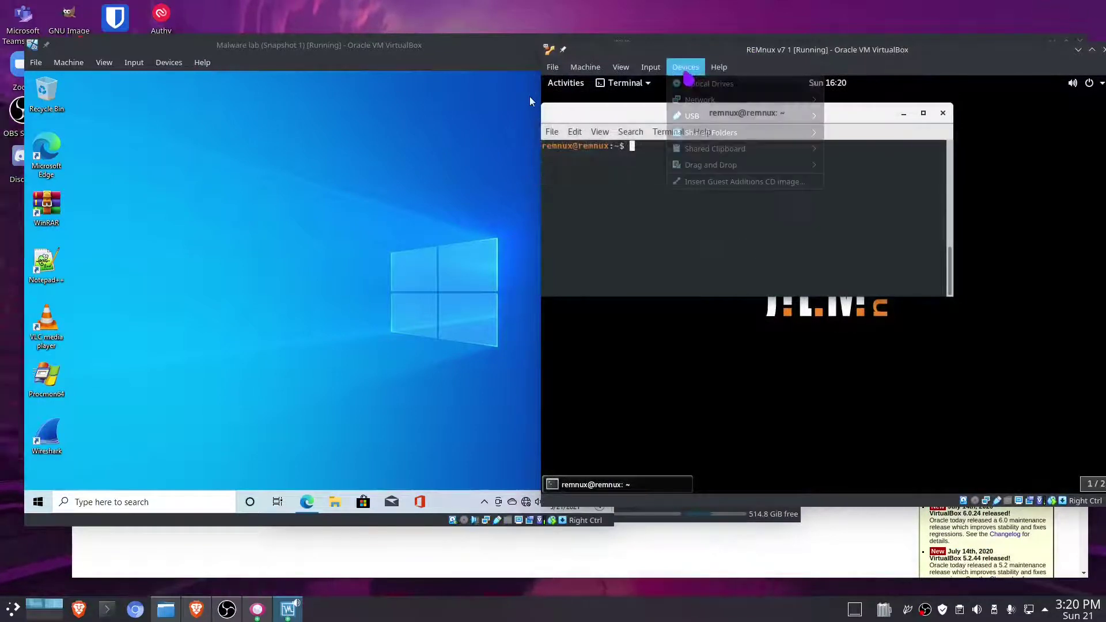
mouse_move(708, 99)
click(843, 102)
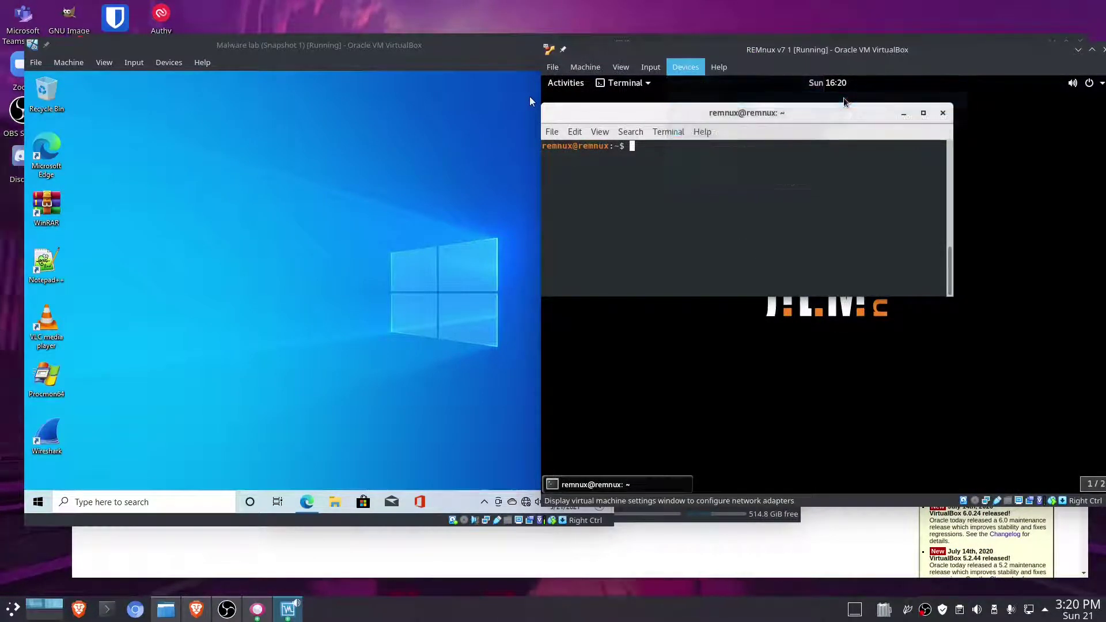
key(Escape)
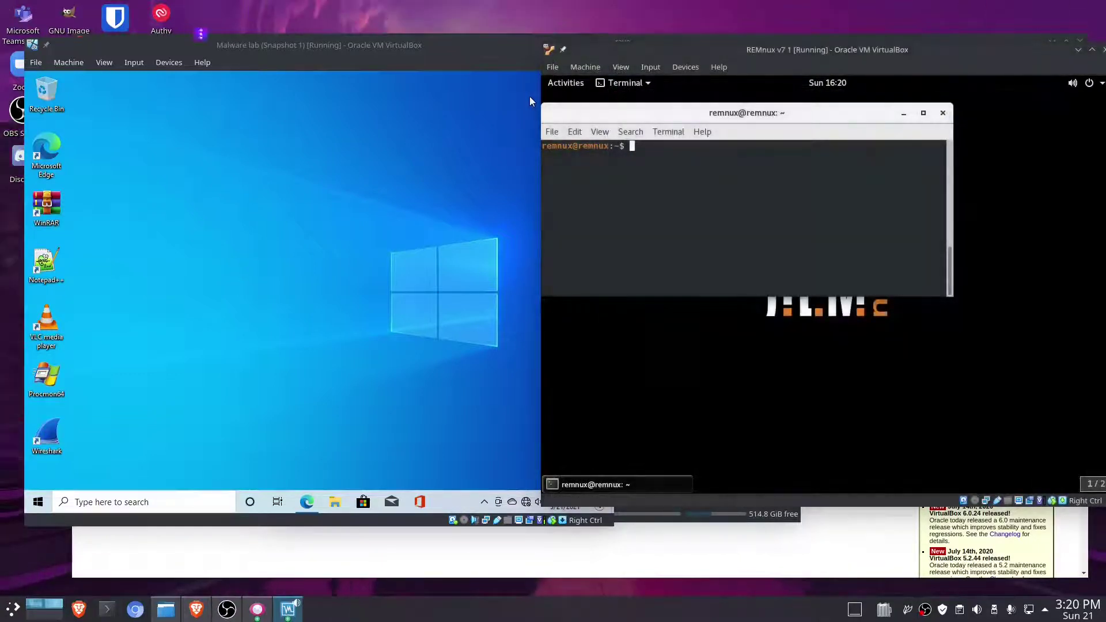
Step: Check in the Malware lab machine's network settings which internal network Adapter 1 is attached to
click(169, 62)
mouse_move(255, 111)
click(360, 111)
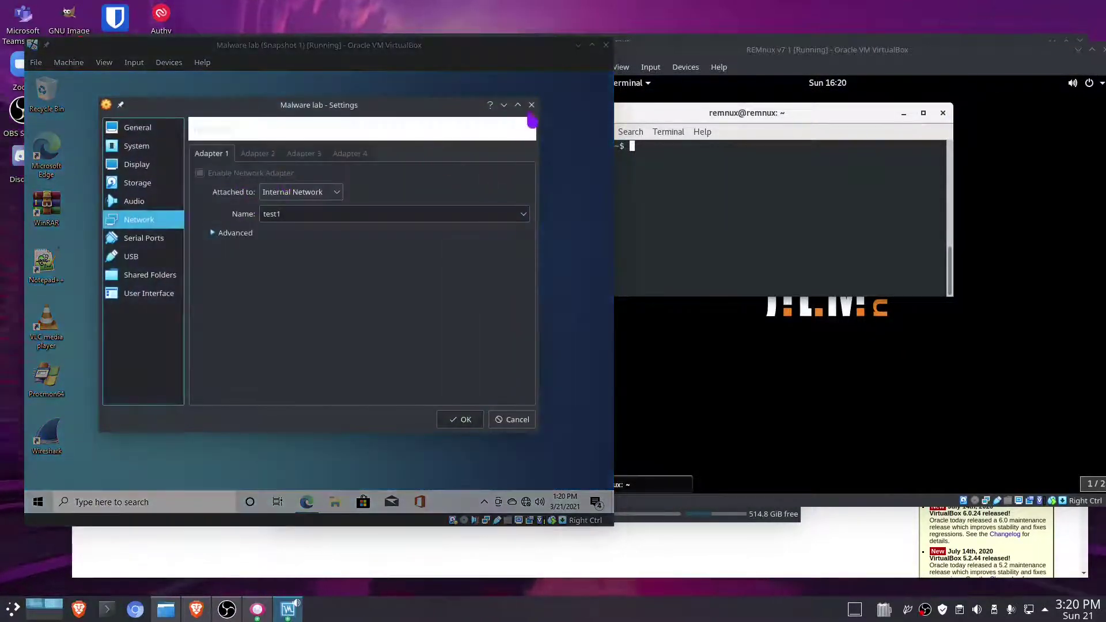
click(531, 105)
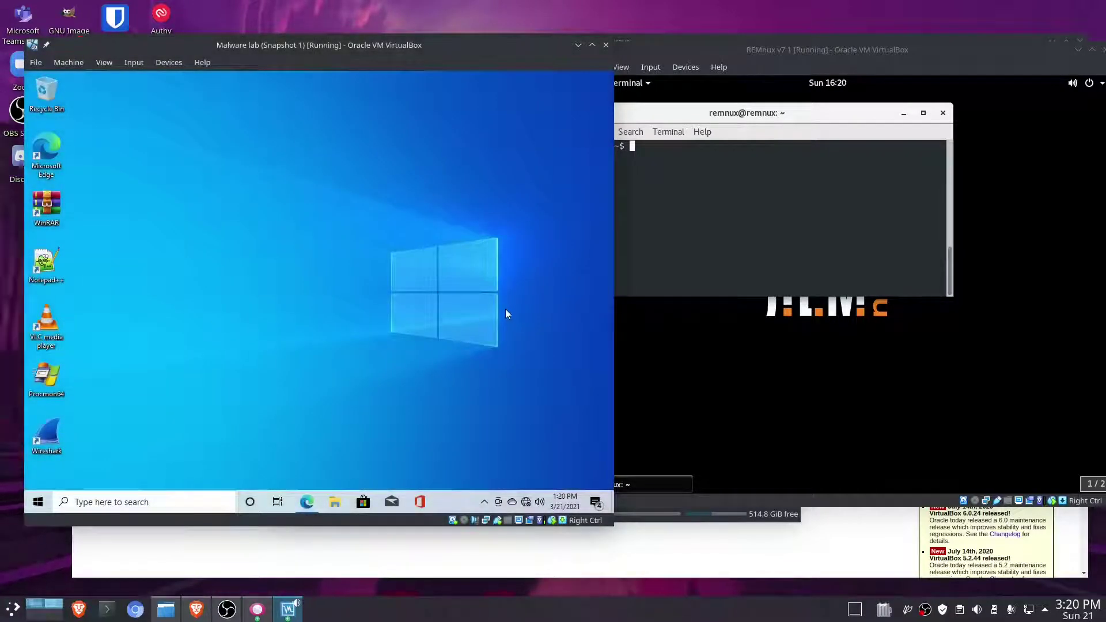
Step: Search for the network status settings in the Windows machine and open the list of its network adapters
click(136, 503)
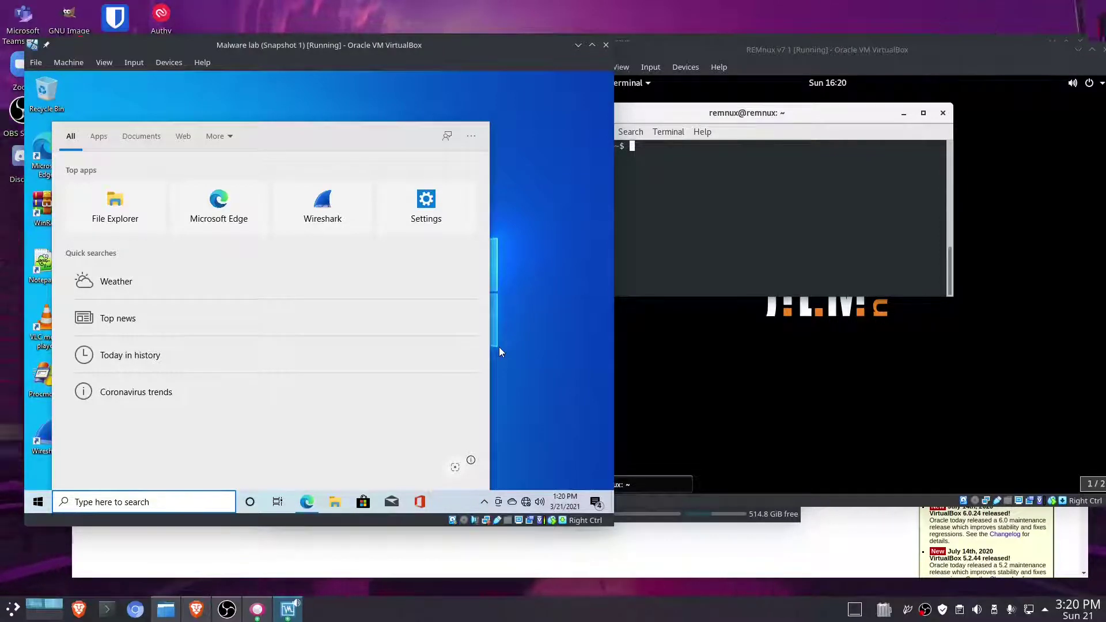
text(networ)
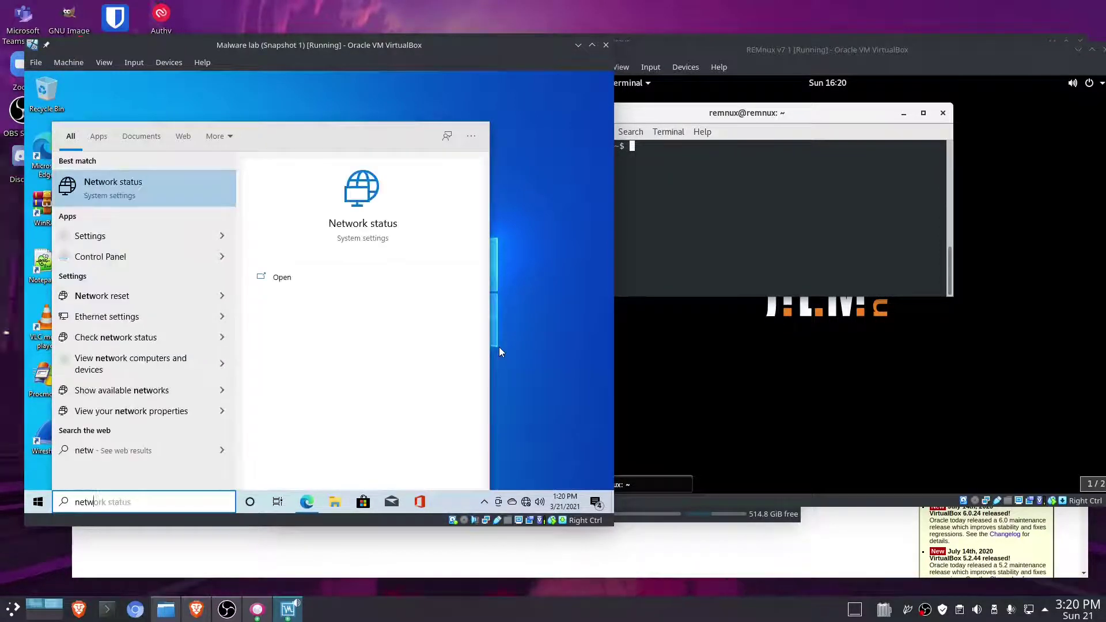
click(150, 196)
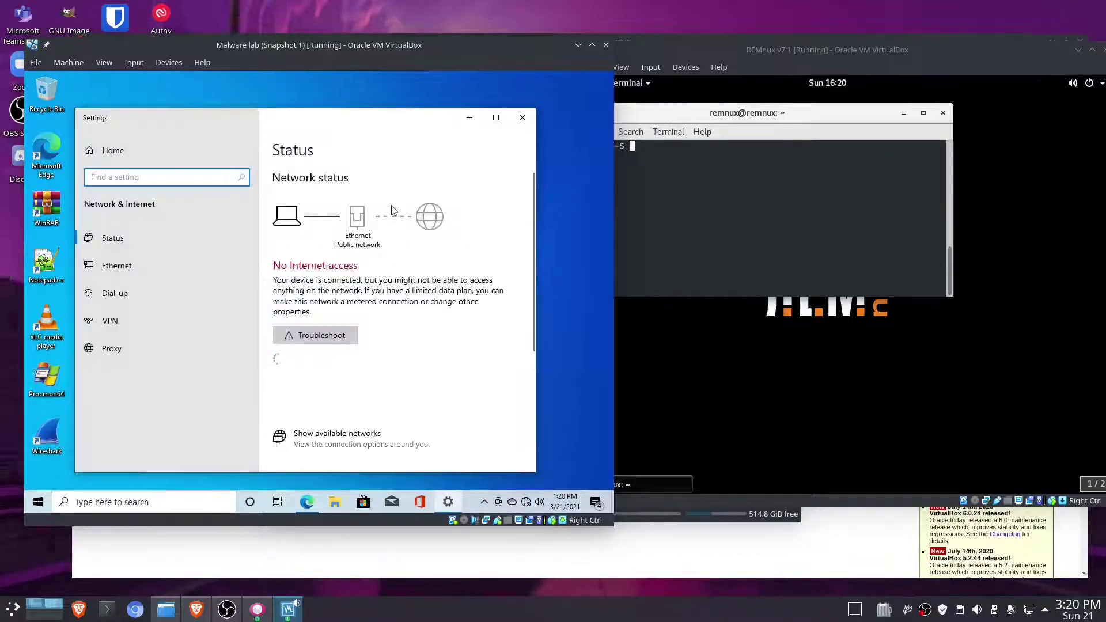
scroll(419, 314, down, 4)
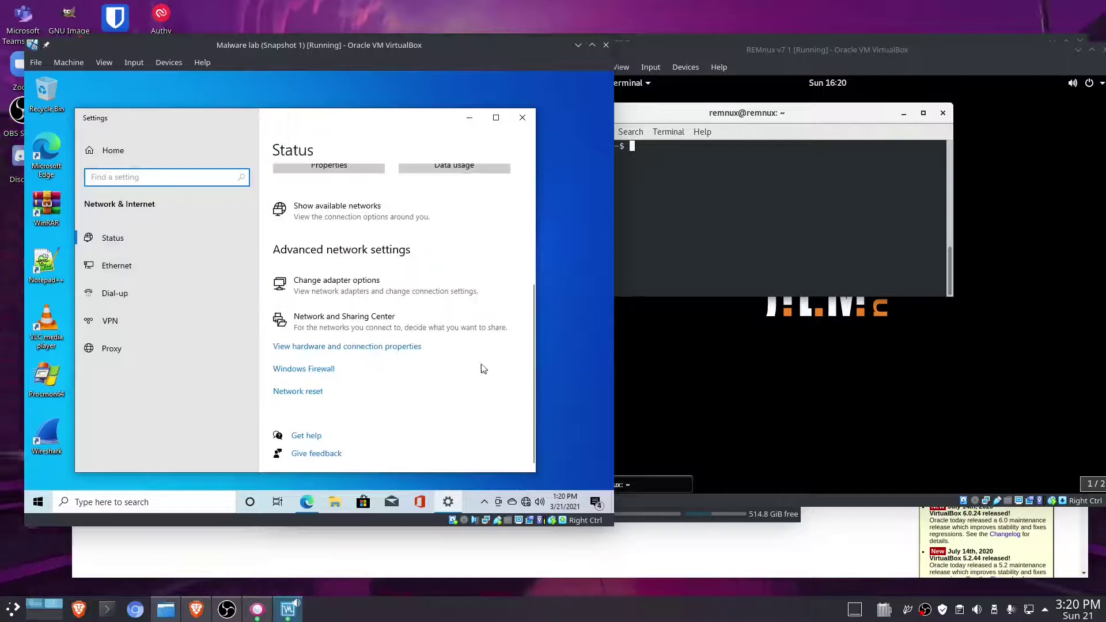
click(371, 283)
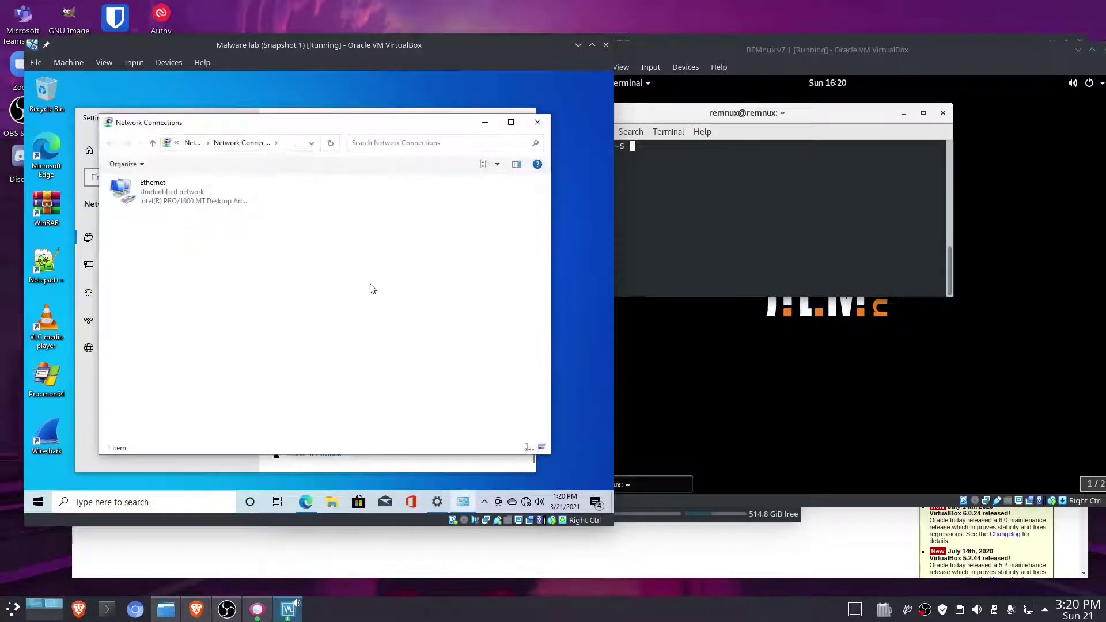
Step: Open the Internet Protocol Version 4 (TCP/IPv4) properties of the Ethernet adapter and move the dialog clear of the window behind
right_click(217, 185)
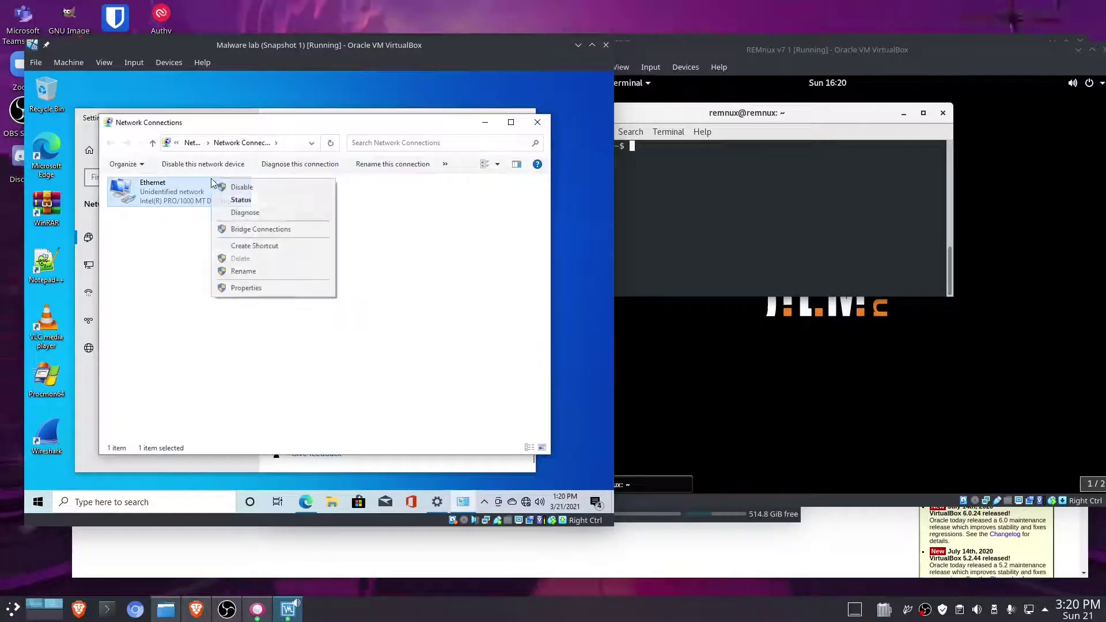
click(257, 289)
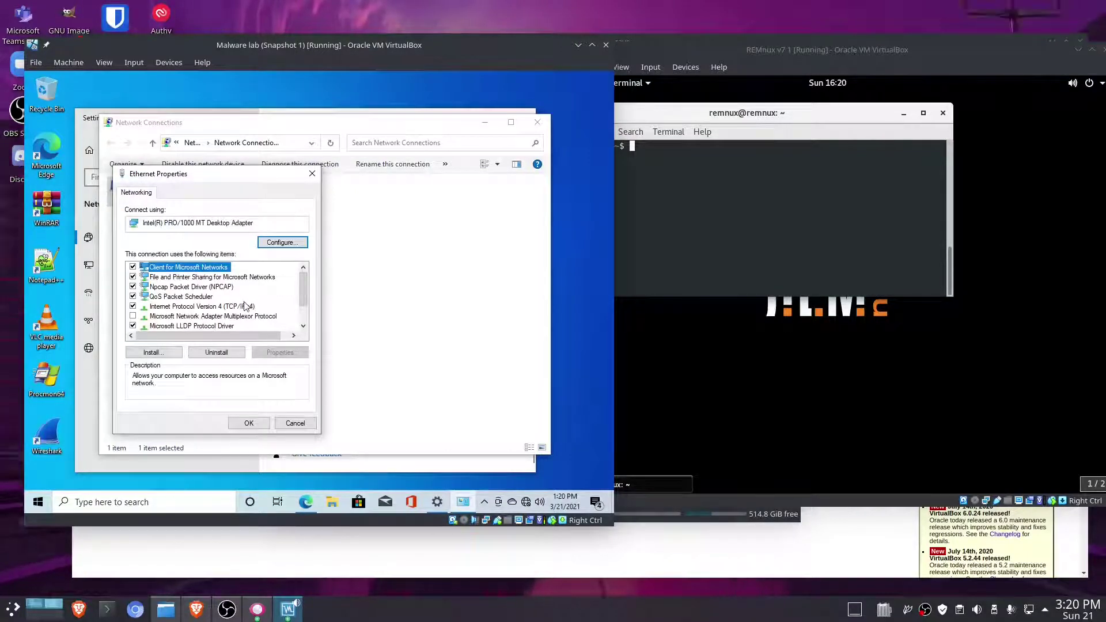
click(245, 305)
click(280, 352)
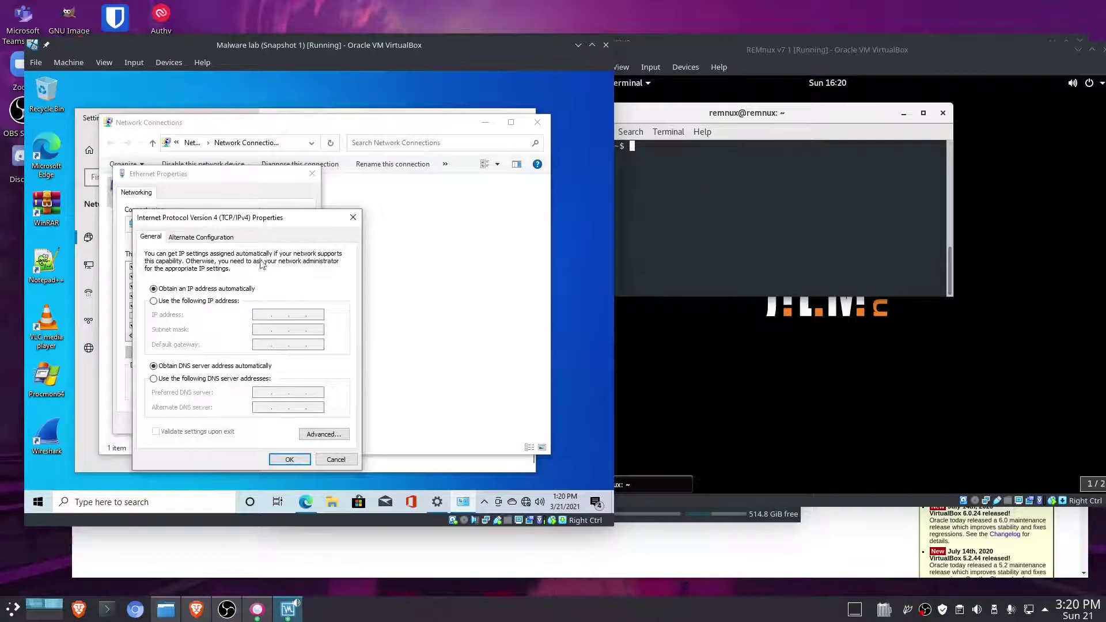
drag(242, 227, 329, 174)
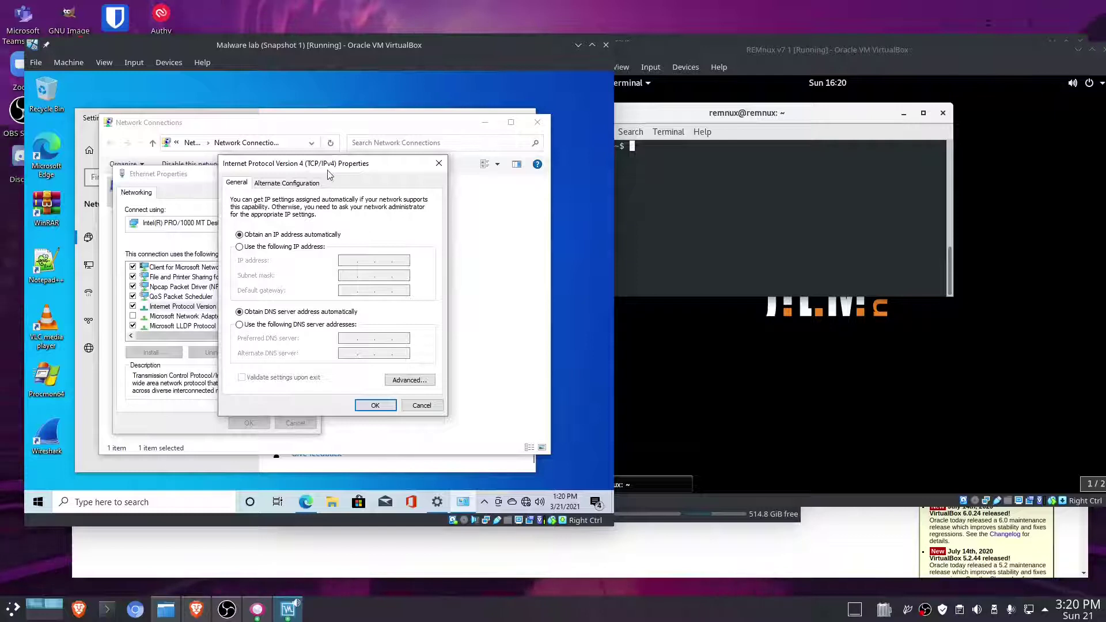
Step: Assign the Ethernet adapter the static IP address 10.0.0.2 with subnet mask 255.255.255.0
click(239, 247)
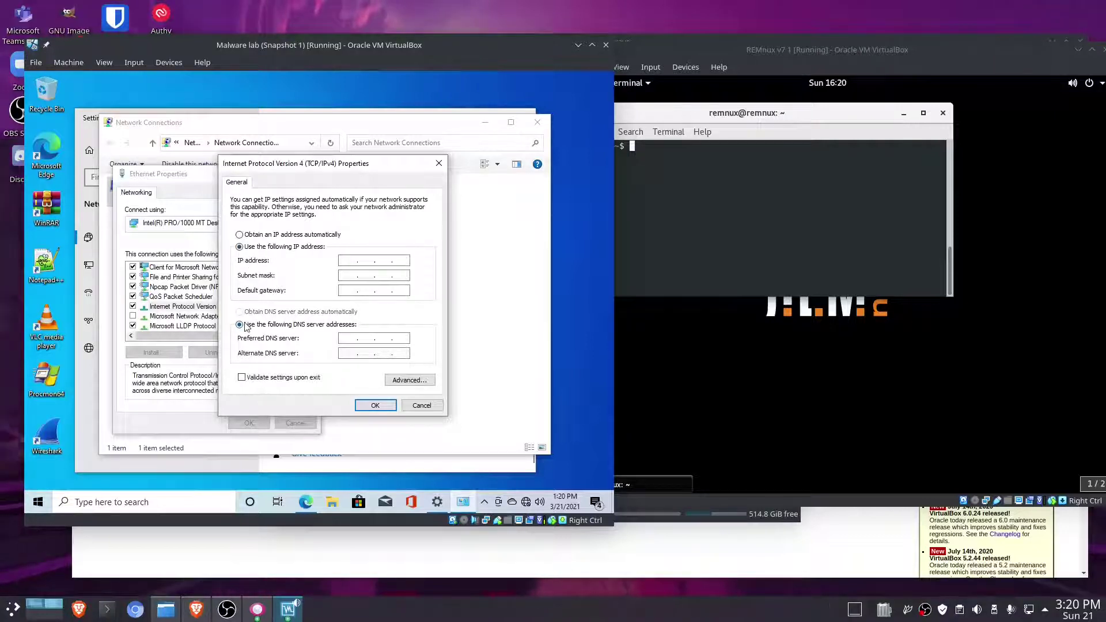
click(365, 260)
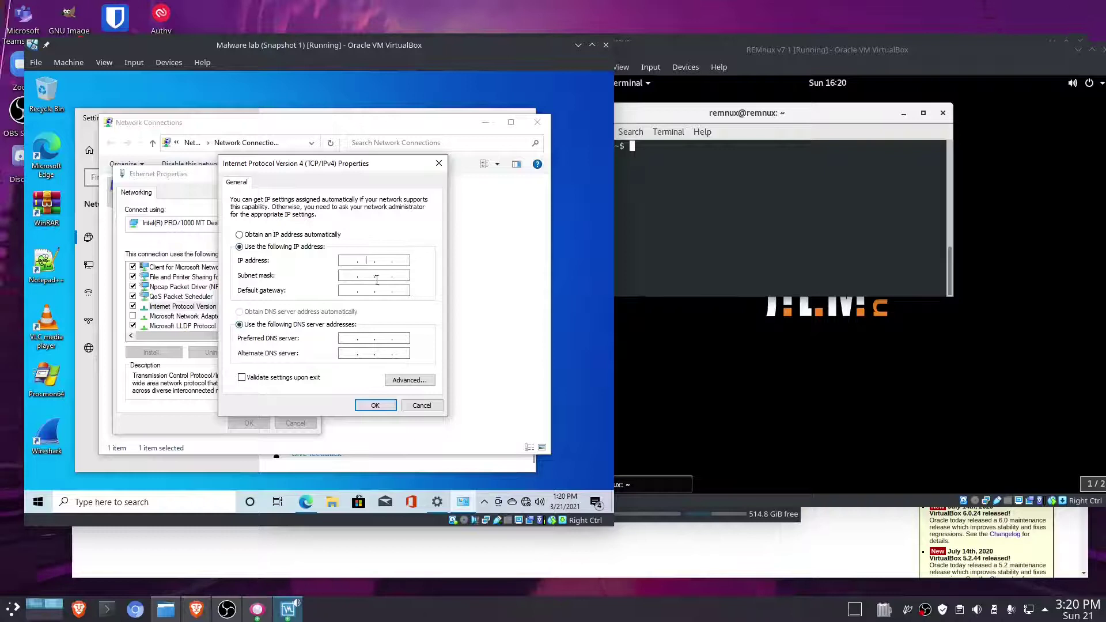
click(349, 262)
text(10 . 0 .)
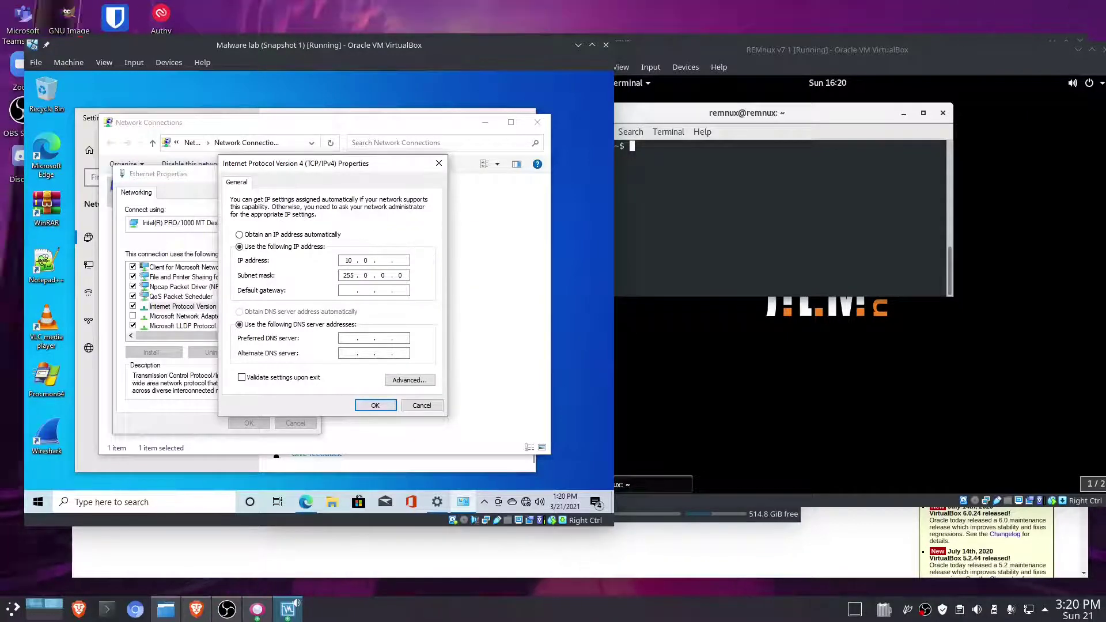
text(.)
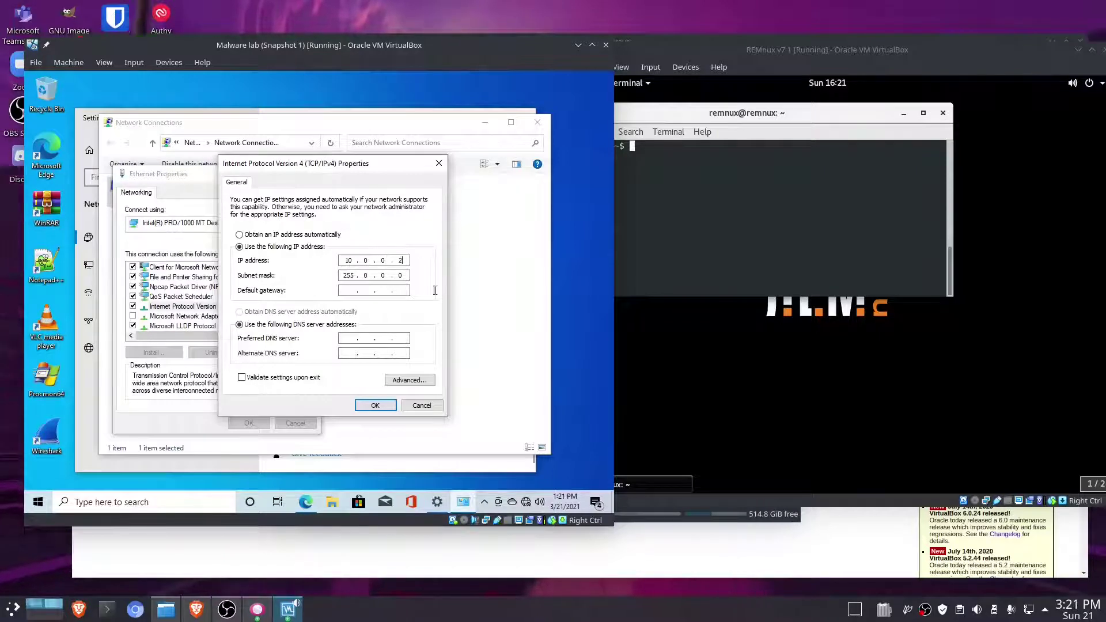
click(367, 274)
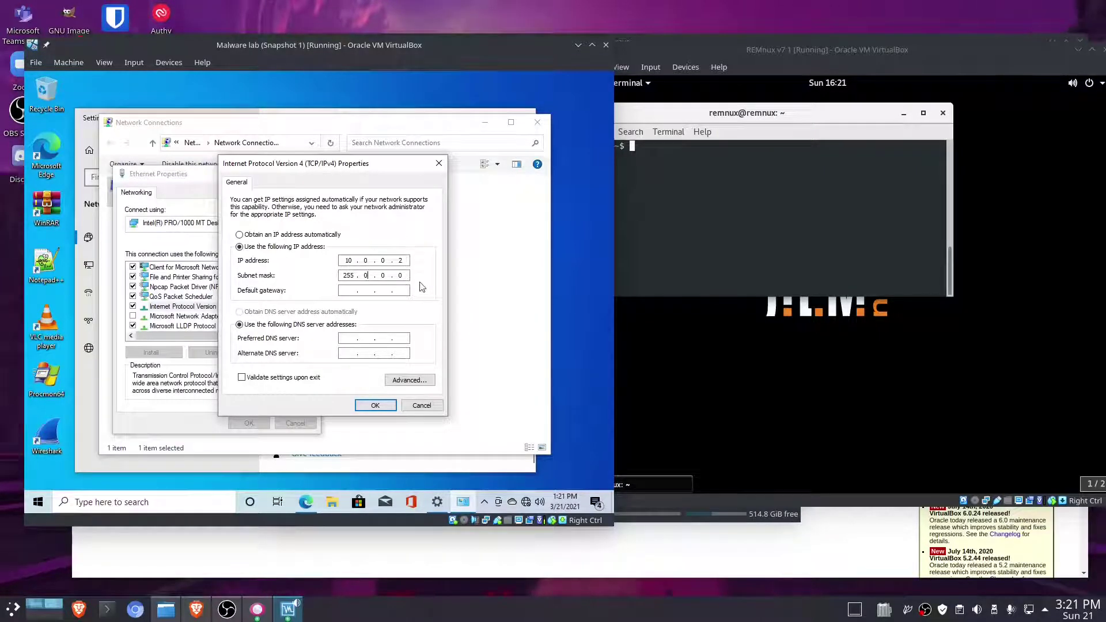
text(255 . 255 . 255)
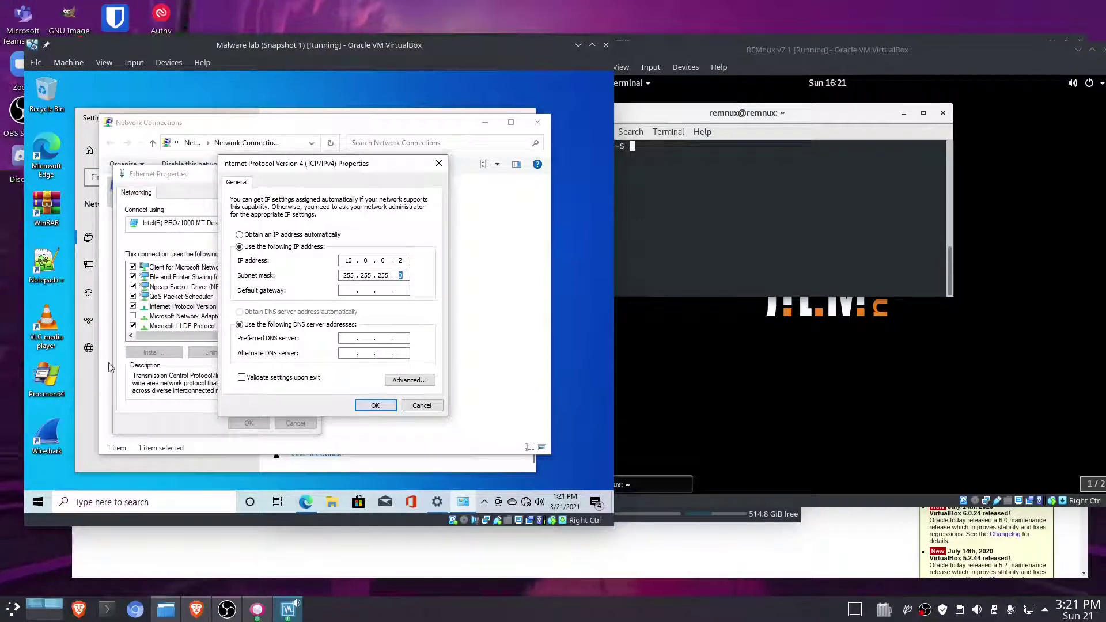
Step: Set both the default gateway and the preferred DNS server to 10.0.0.1 and confirm the IPv4 settings
text(1)
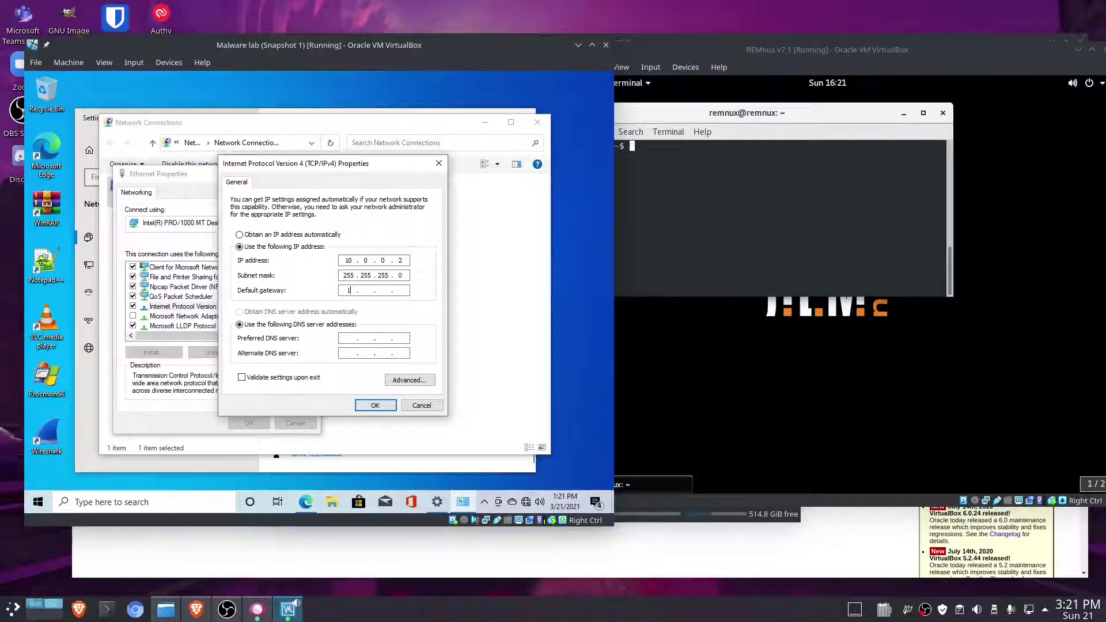
text(0.0.)
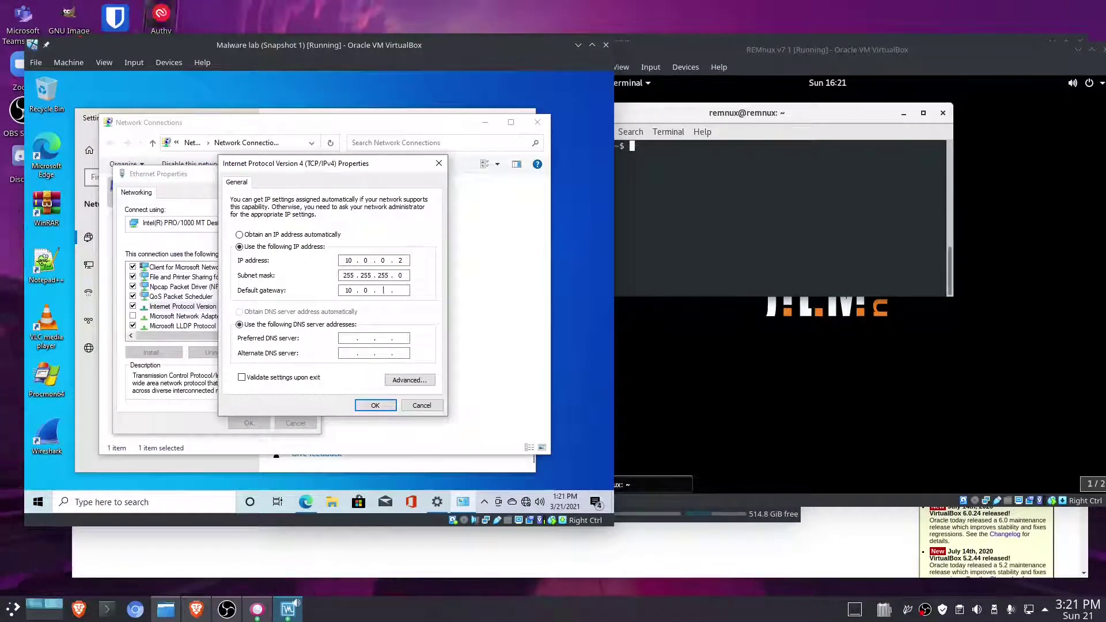
text(.)
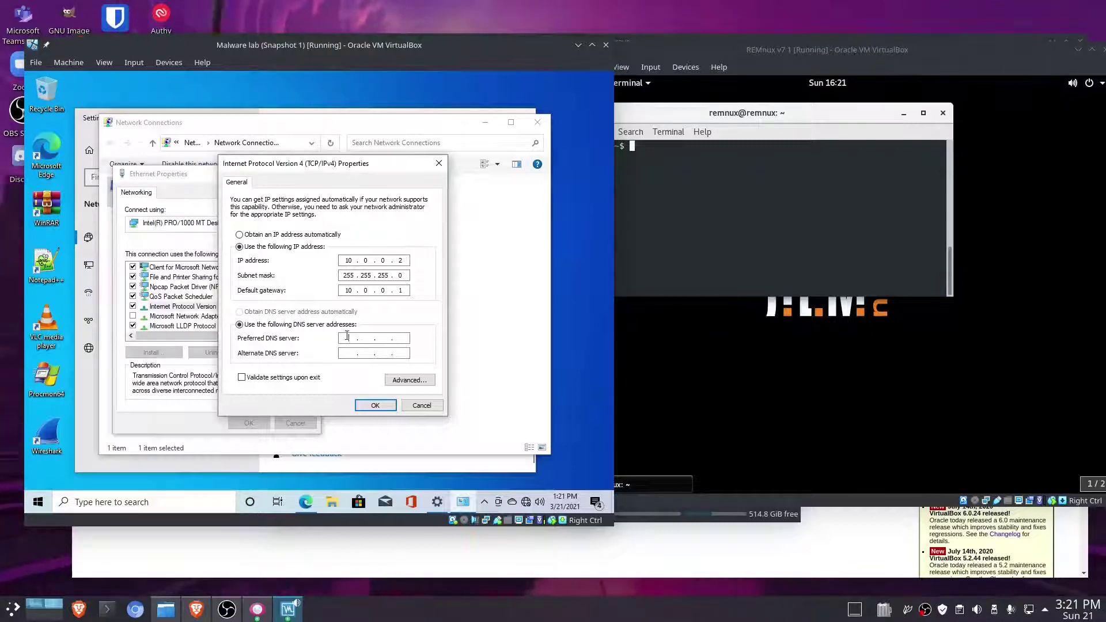
text(10.0.0)
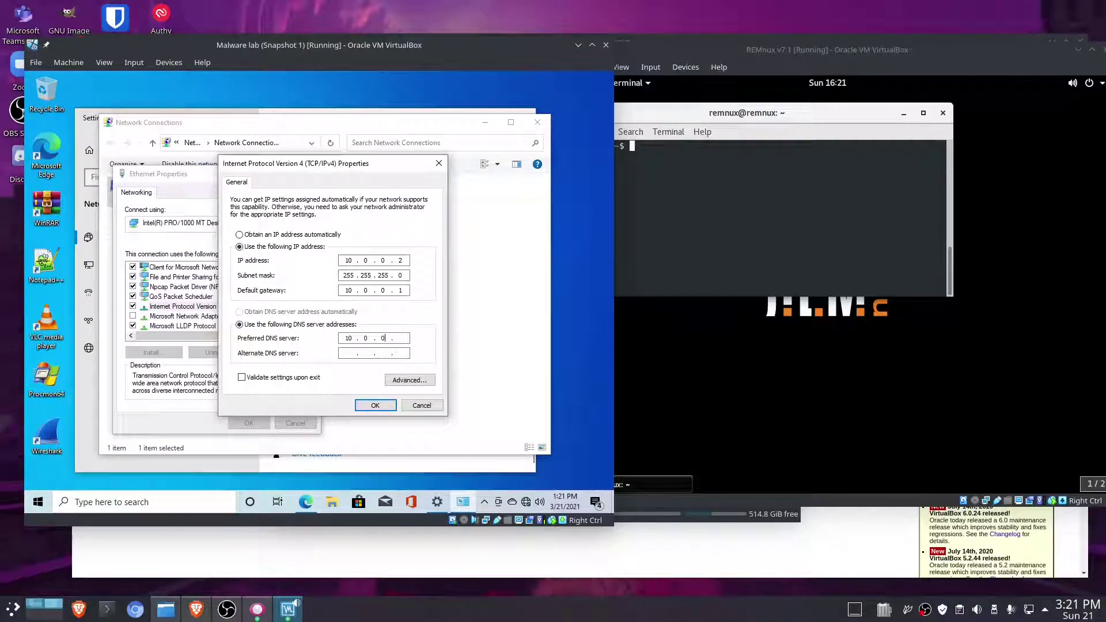
text(1)
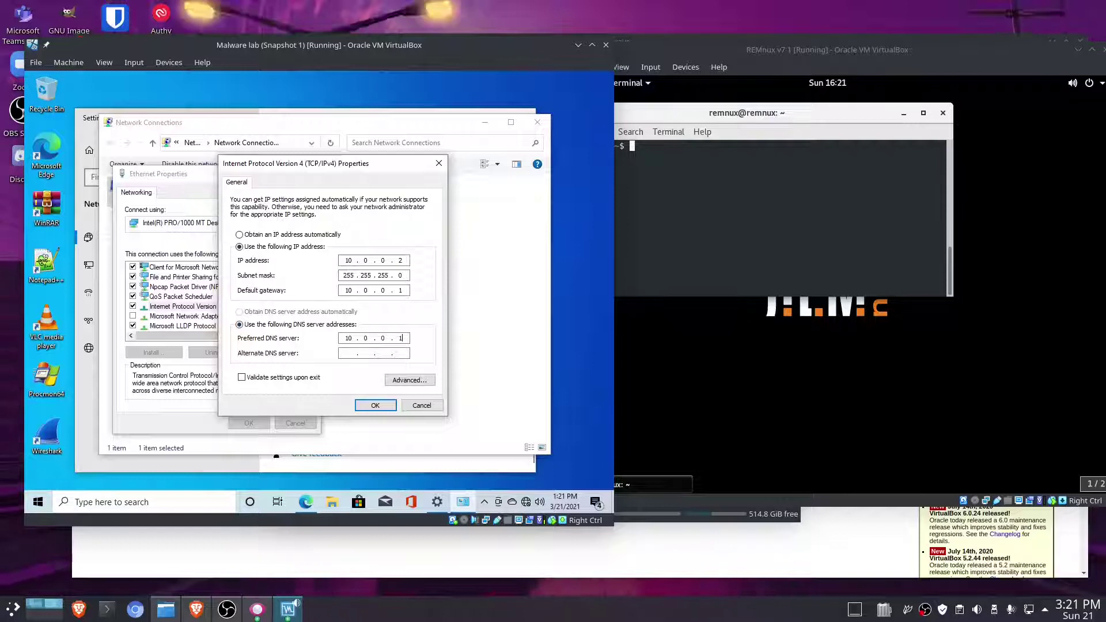
click(388, 407)
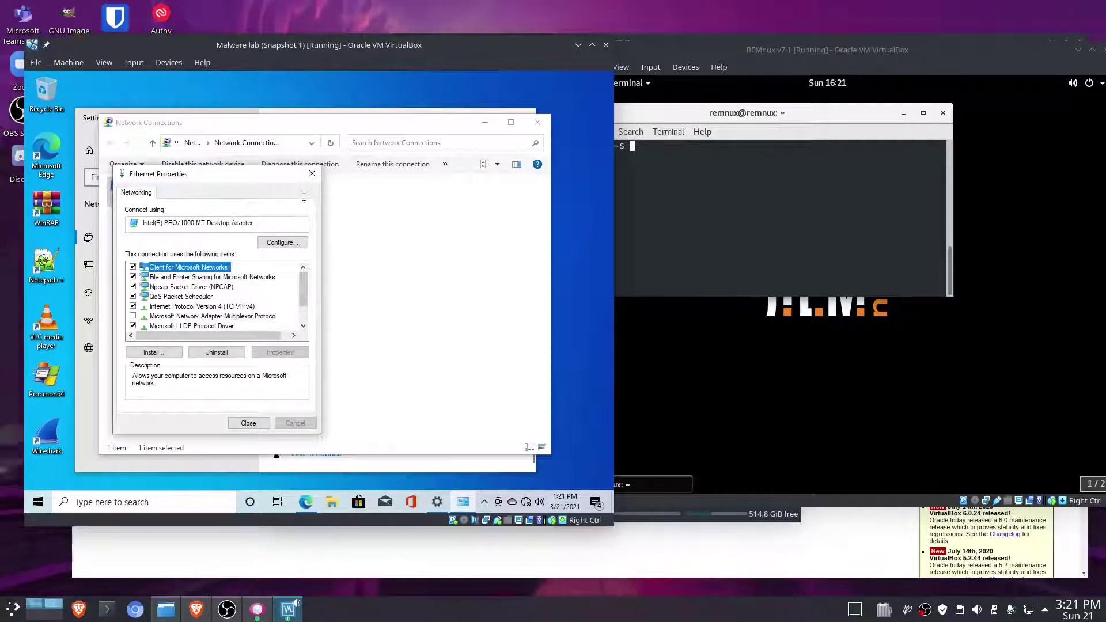
Step: Close the Ethernet properties, Network Connections and Settings windows in the Windows machine
click(311, 173)
click(539, 126)
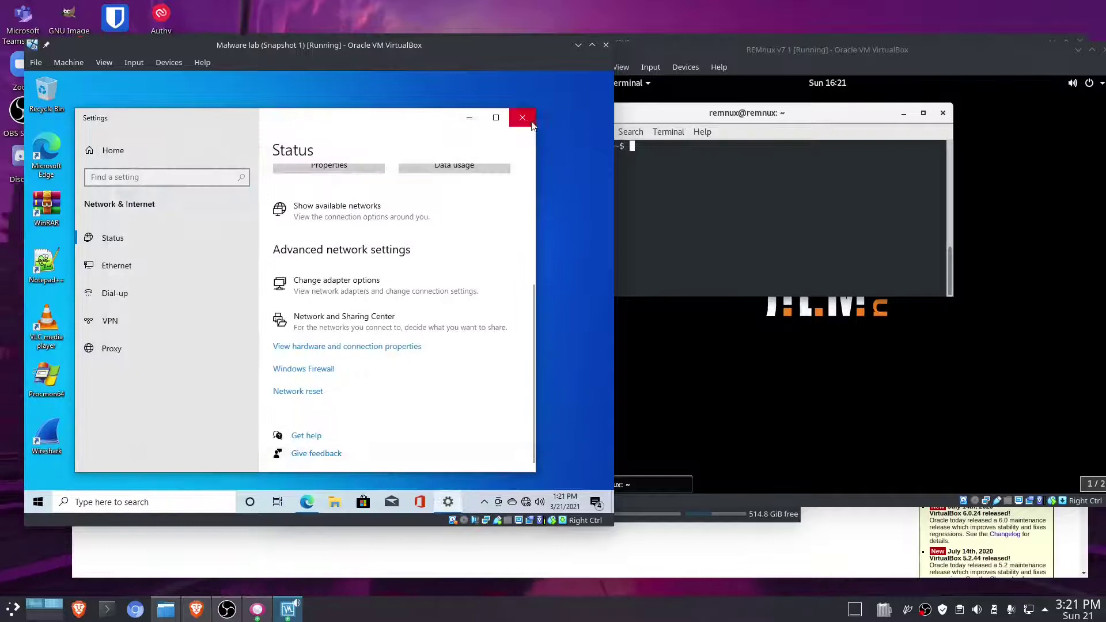
click(523, 117)
Step: Bring the REMnux machine's window forward, move it over the Malware lab window and reposition its terminal near the centre
click(760, 175)
drag(851, 52, 578, 71)
drag(528, 117, 610, 167)
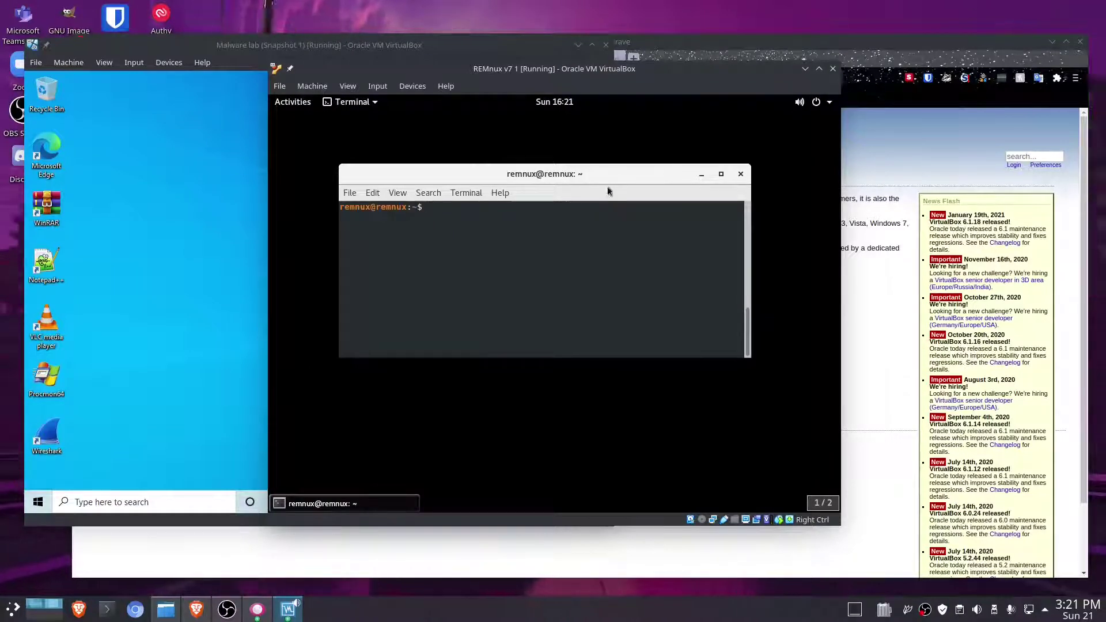
drag(611, 180, 578, 175)
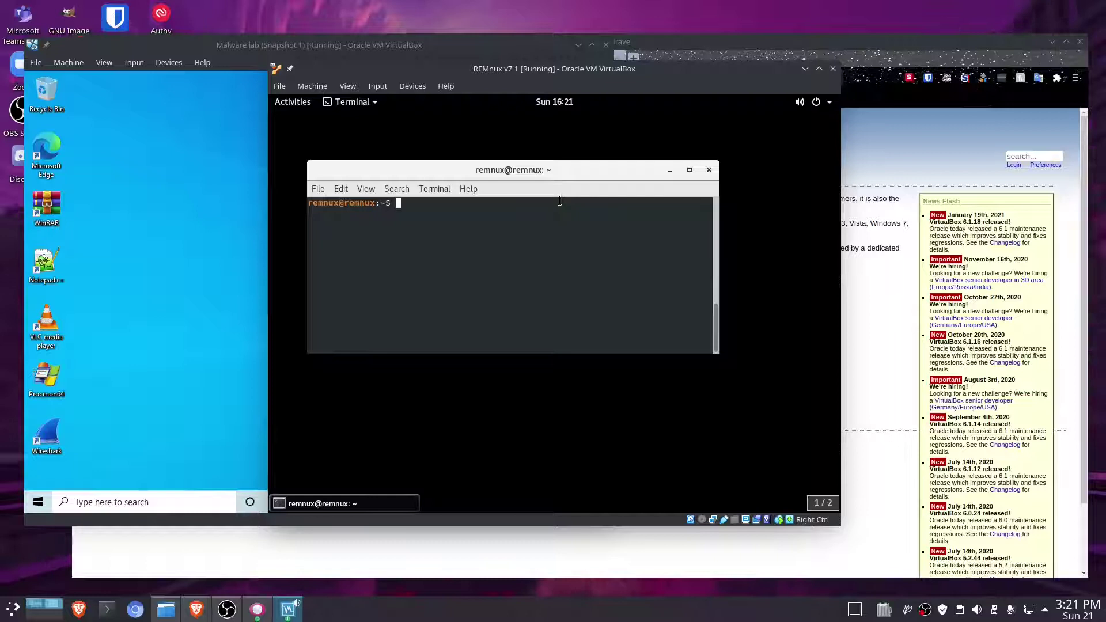
Step: Try to start the internet simulator in the REMnux terminal with the inetsim command
text(sim)
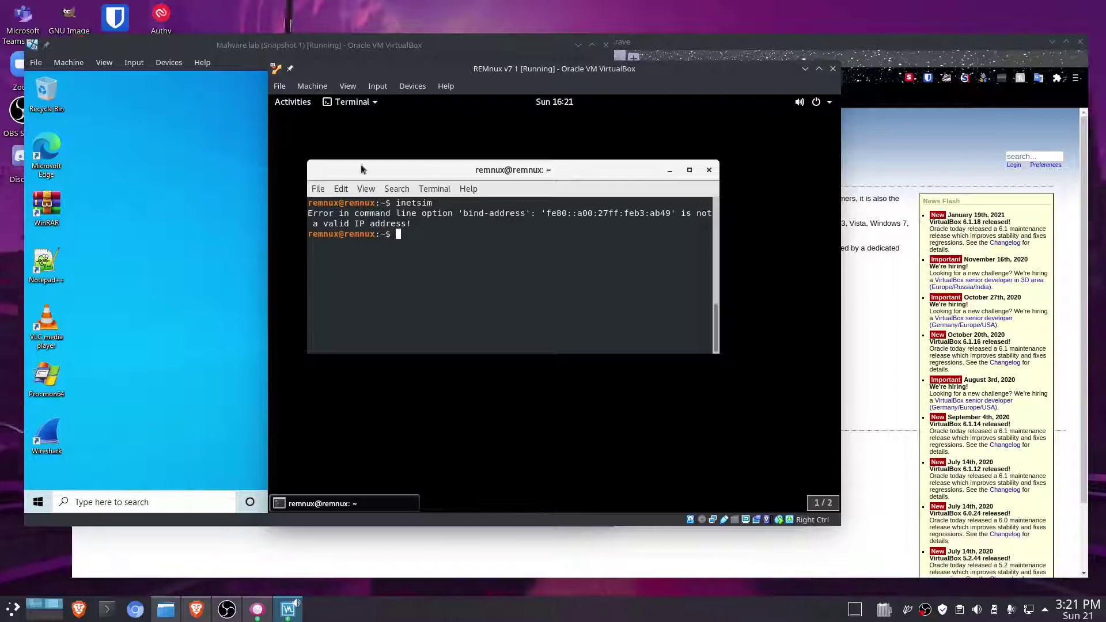
drag(435, 240, 481, 221)
click(480, 221)
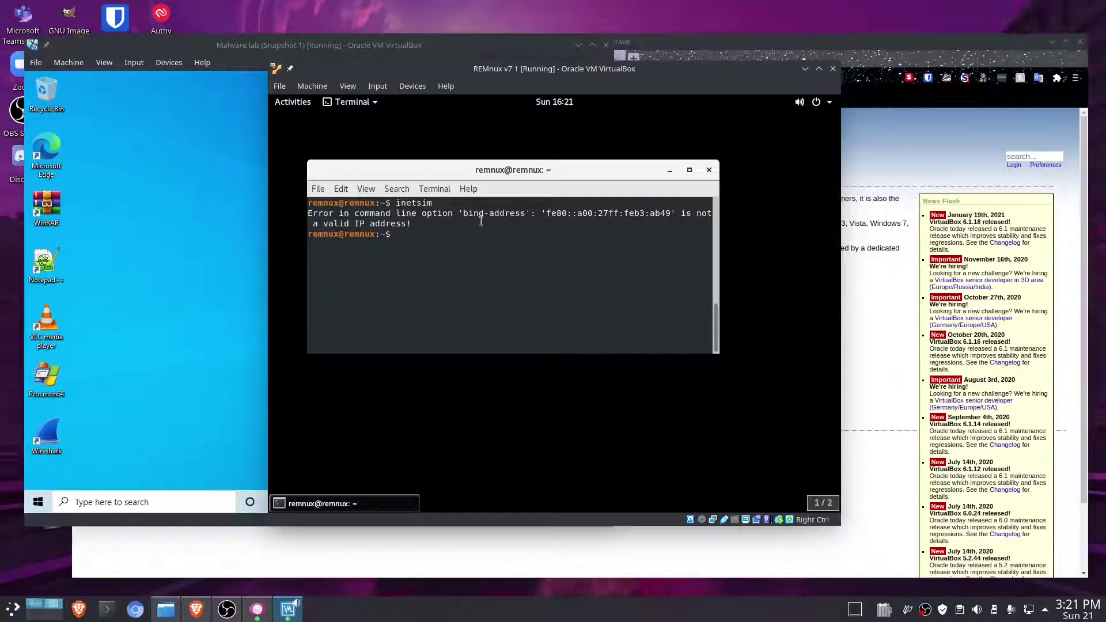
Step: Try to take the enp0s3 interface down with ifdown, first as the normal user and again with sudo
text(ifdown enp0s3)
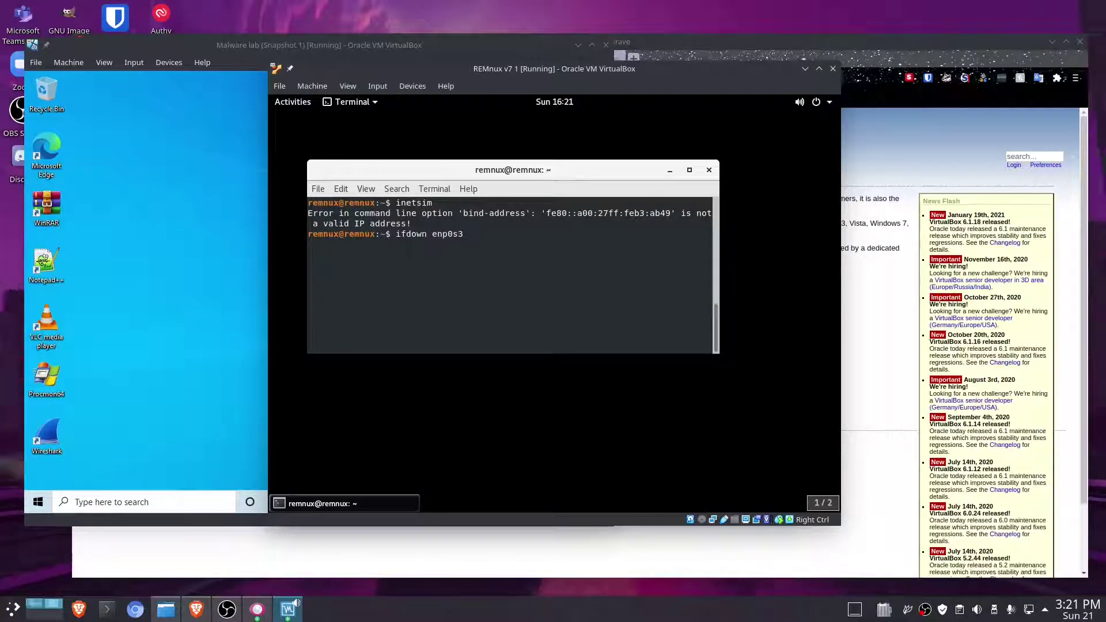
key(Return)
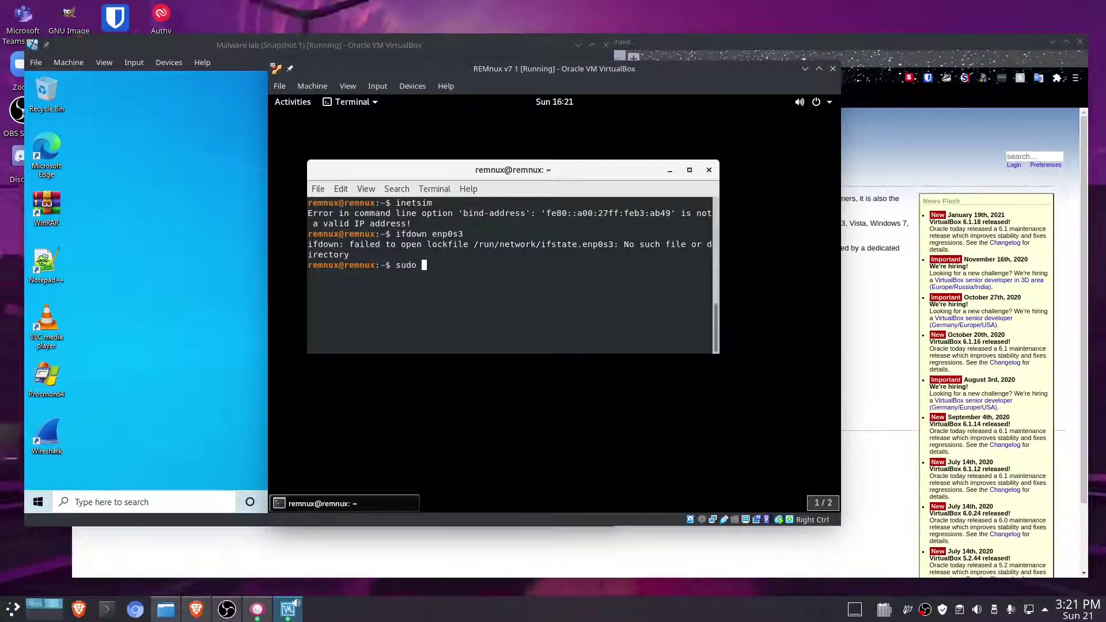
text(sudo ifwodn)
key(BackSpace)
key(BackSpace)
key(BackSpace)
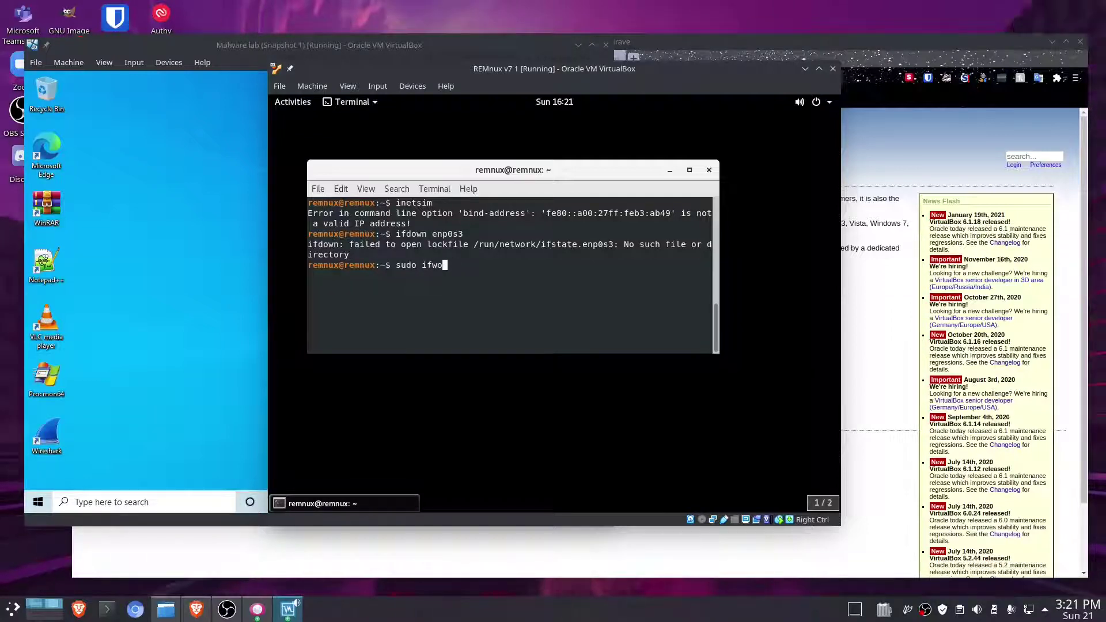
text(down enp0s3)
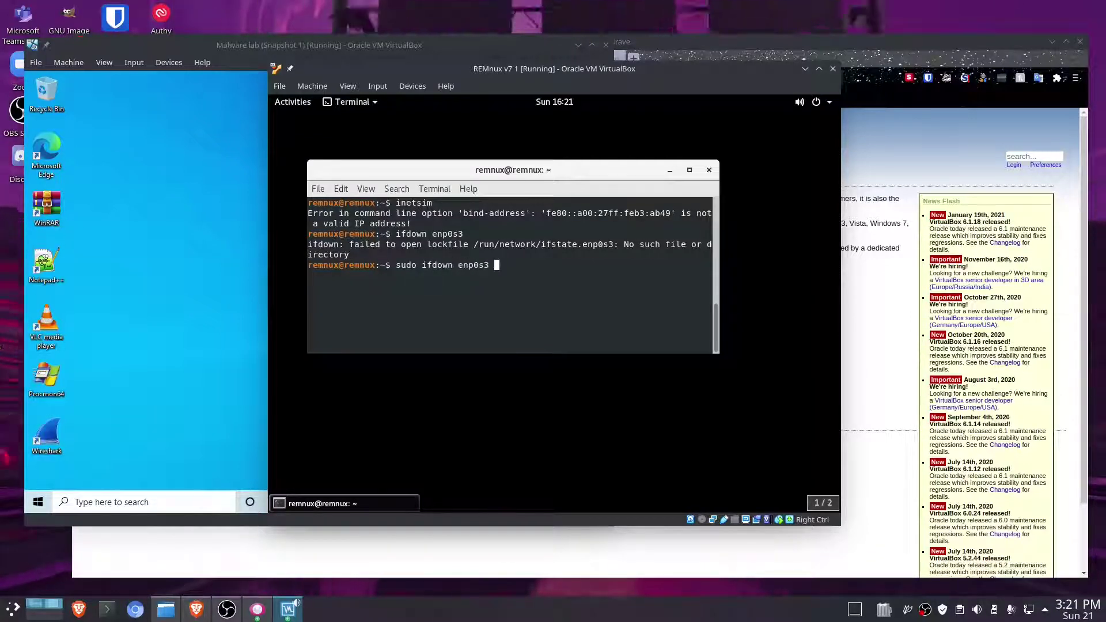
key(Return)
Step: Bring the enp0s3 interface up with sudo ifup and start the internet simulator with the inetsim command
text(sudo ifup enp0s3)
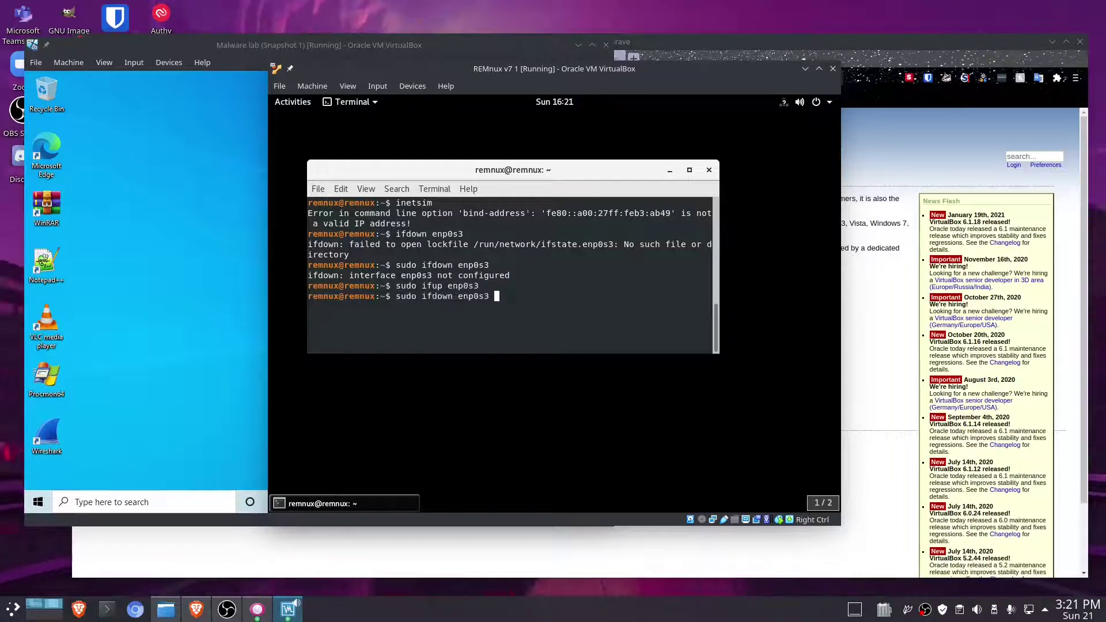
key(Return)
text(sudo ifdown enp0s3)
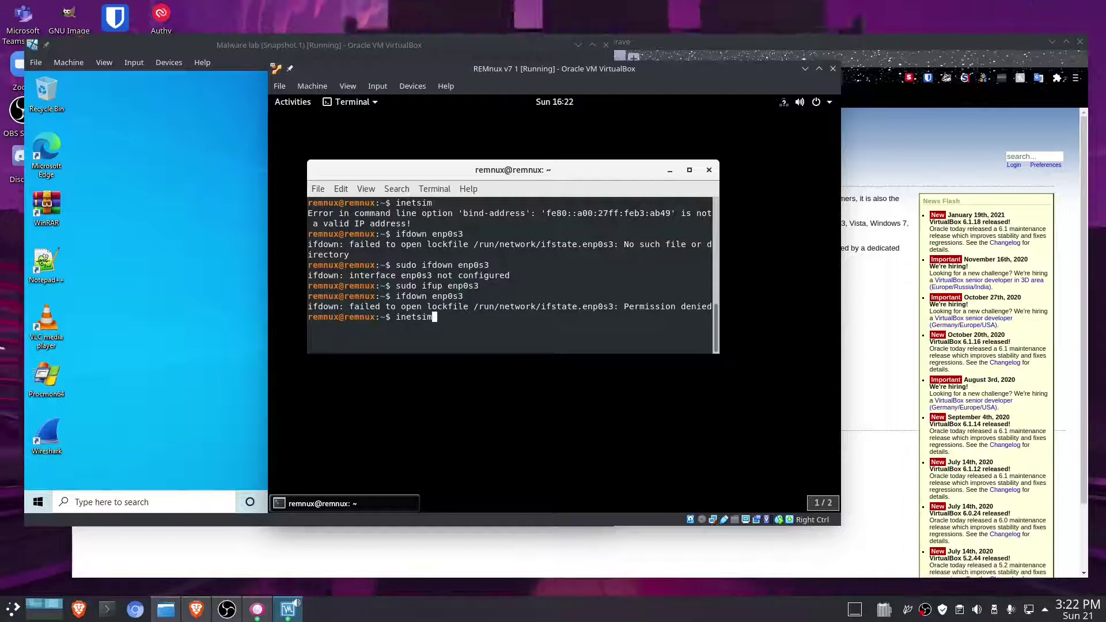
key(Return)
drag(498, 174, 745, 132)
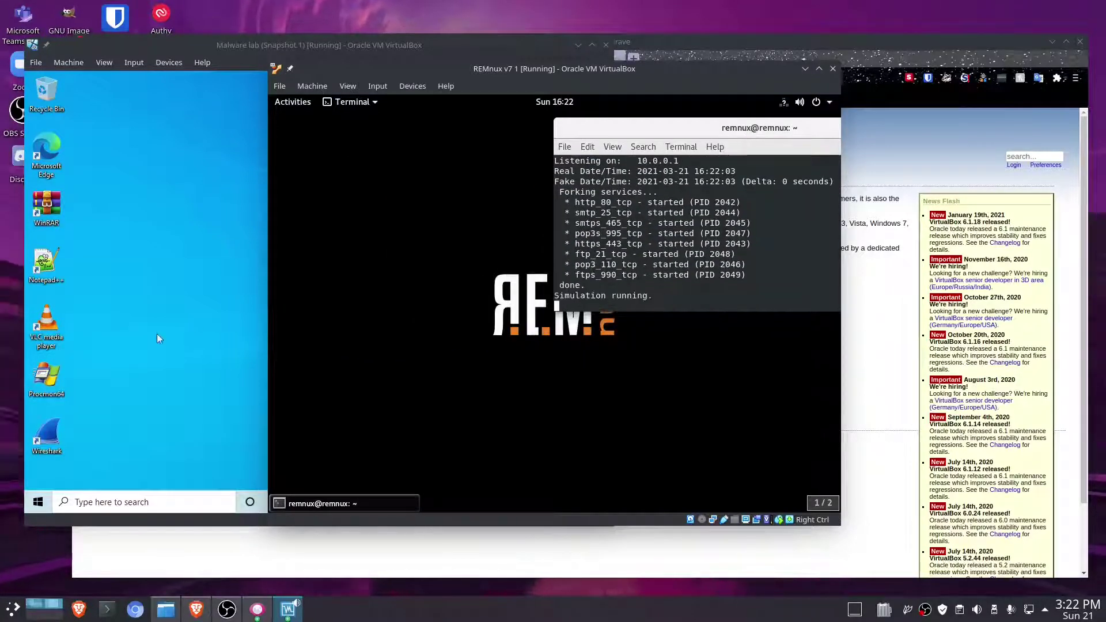
Step: In the Windows machine, replace the old Edge session with a fresh one and load google.com
click(228, 296)
click(307, 502)
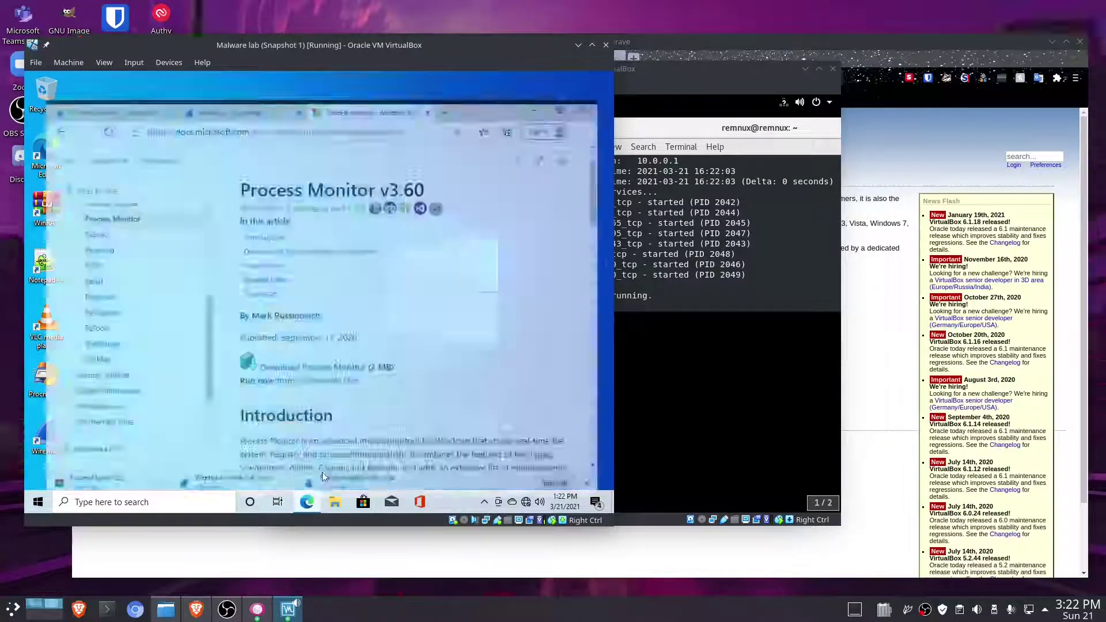
click(450, 79)
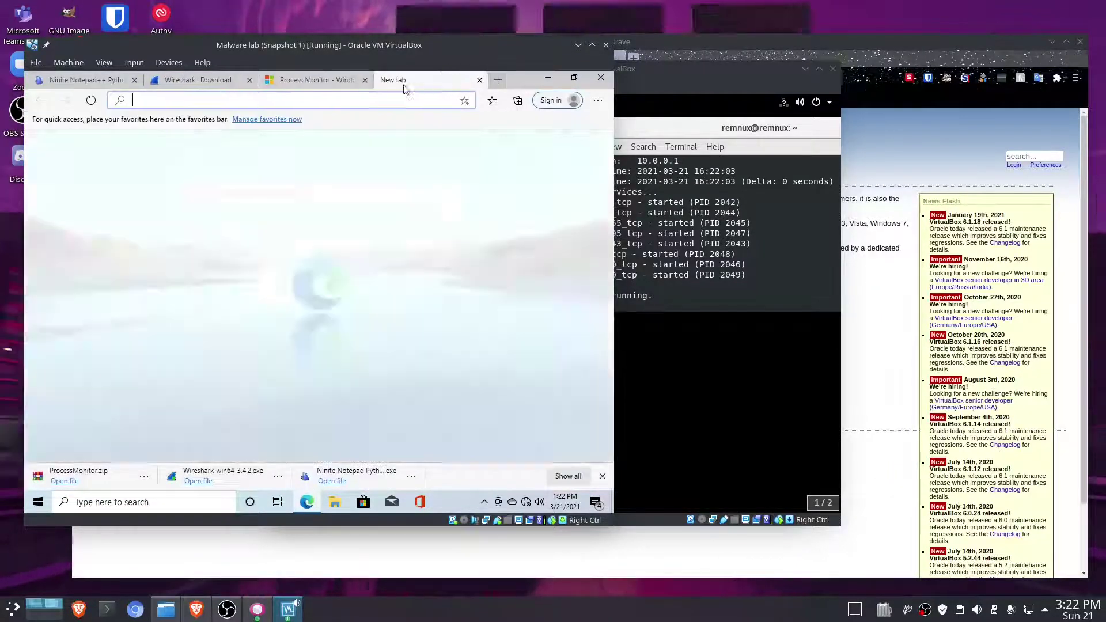
click(602, 78)
click(306, 499)
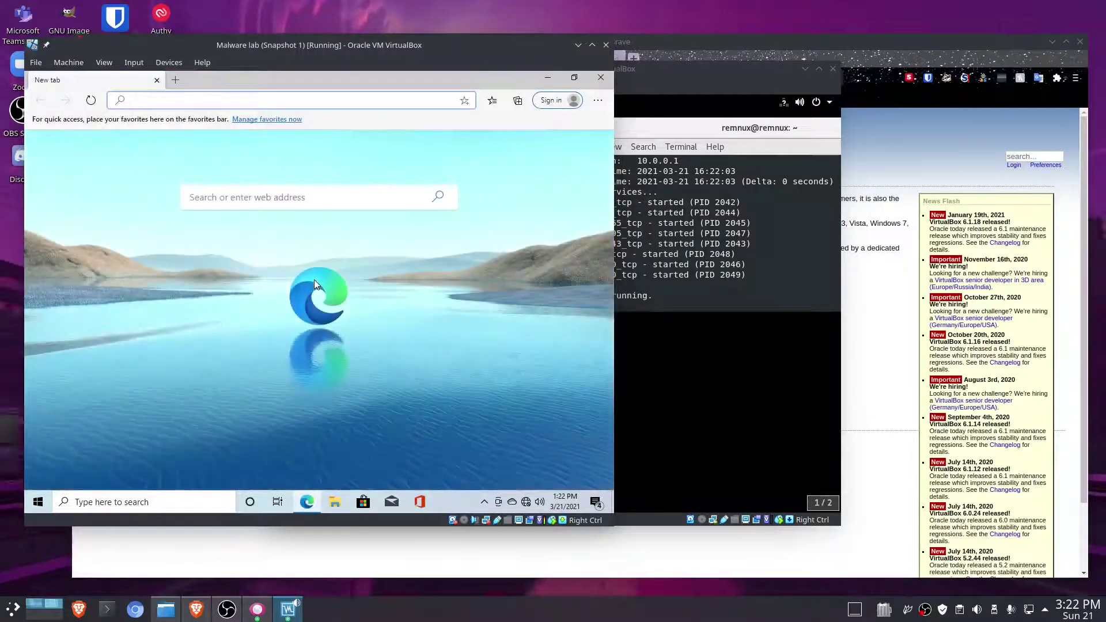
text(google.com)
key(Return)
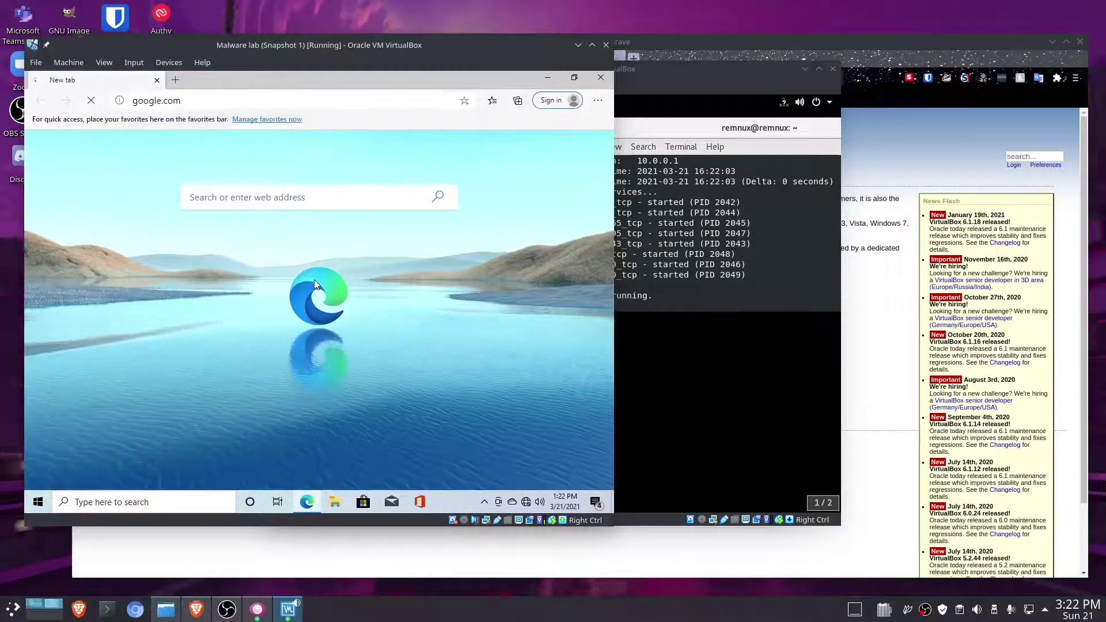
Step: Open a second terminal in the REMnux machine and run fakedns in it
click(634, 190)
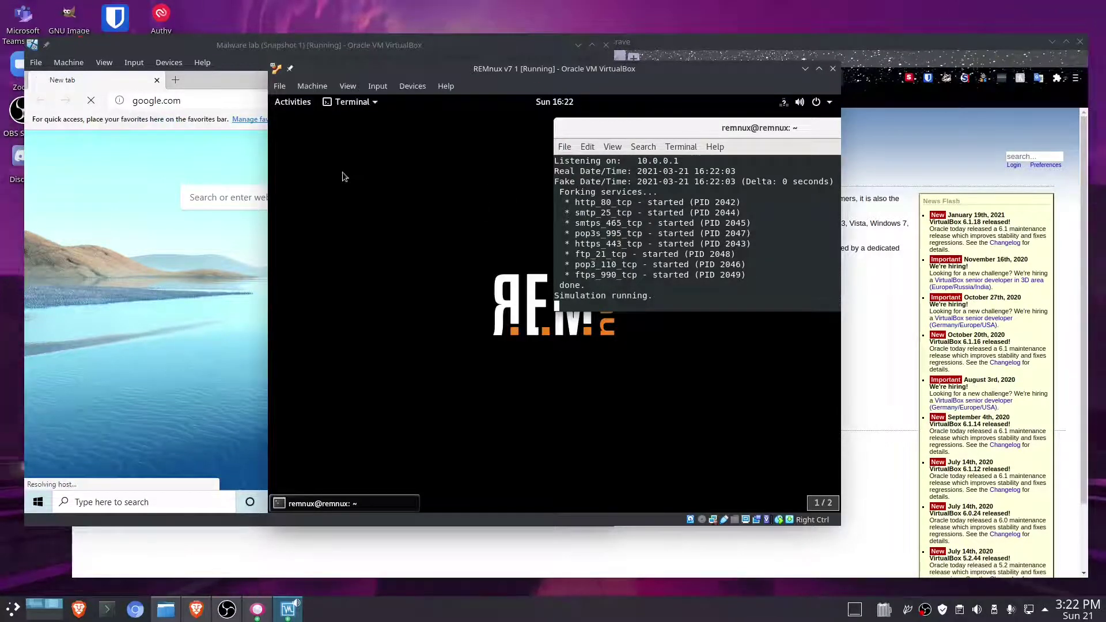
key(ctrl+alt+t)
drag(550, 116, 510, 195)
text(fakedns)
key(Return)
drag(562, 203, 588, 176)
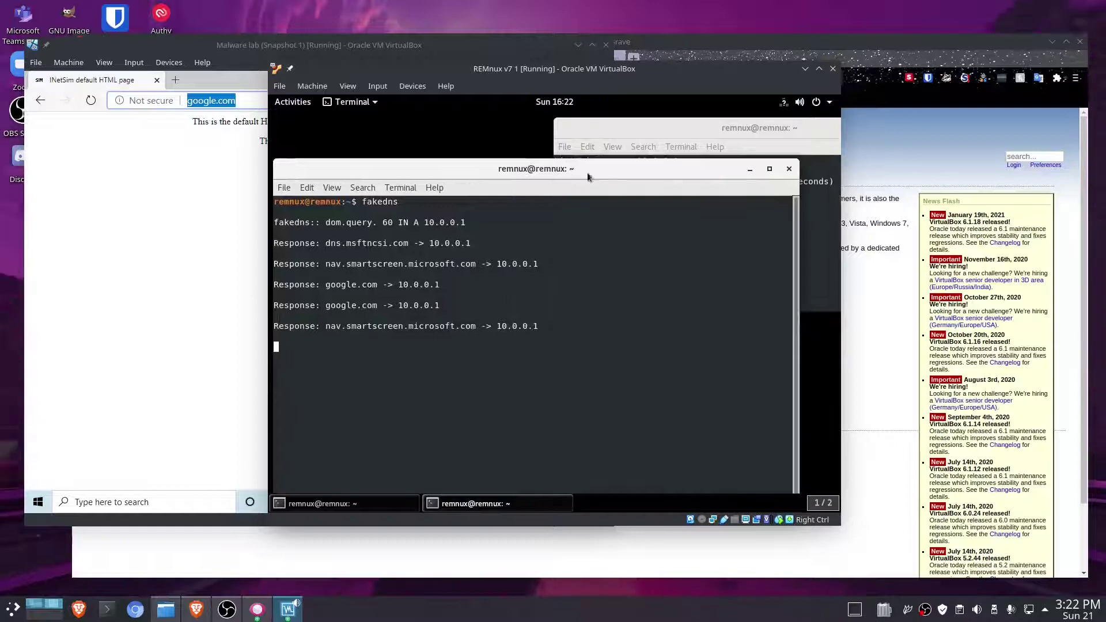
Step: Bring the Malware lab window back to the front, minimise the host's Brave window and shift the Malware lab window slightly
click(635, 132)
click(230, 70)
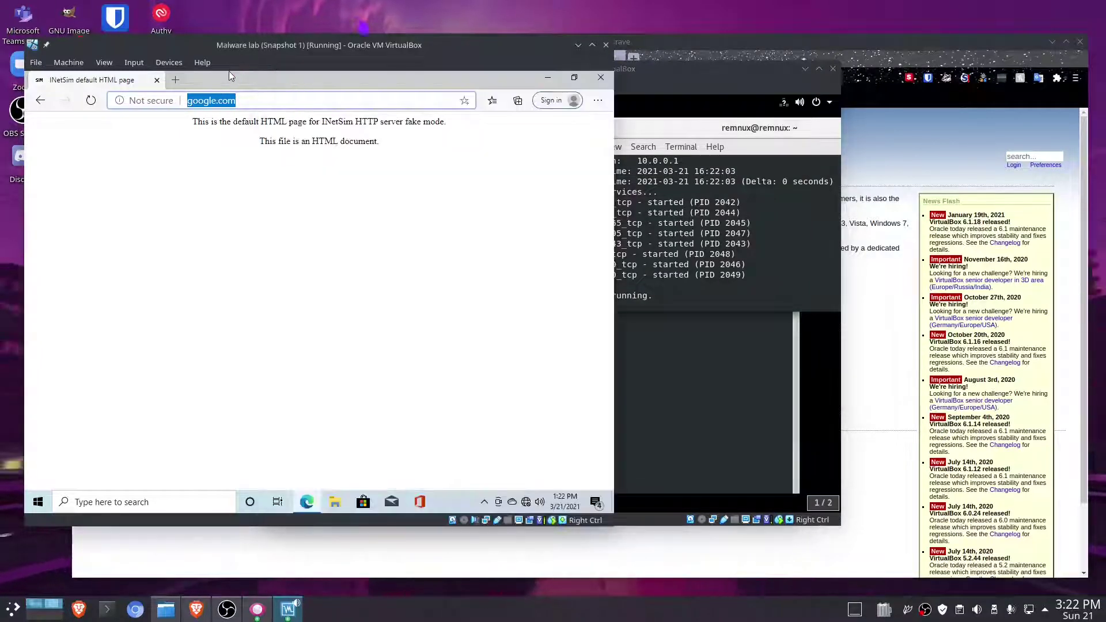
key(alt+Tab)
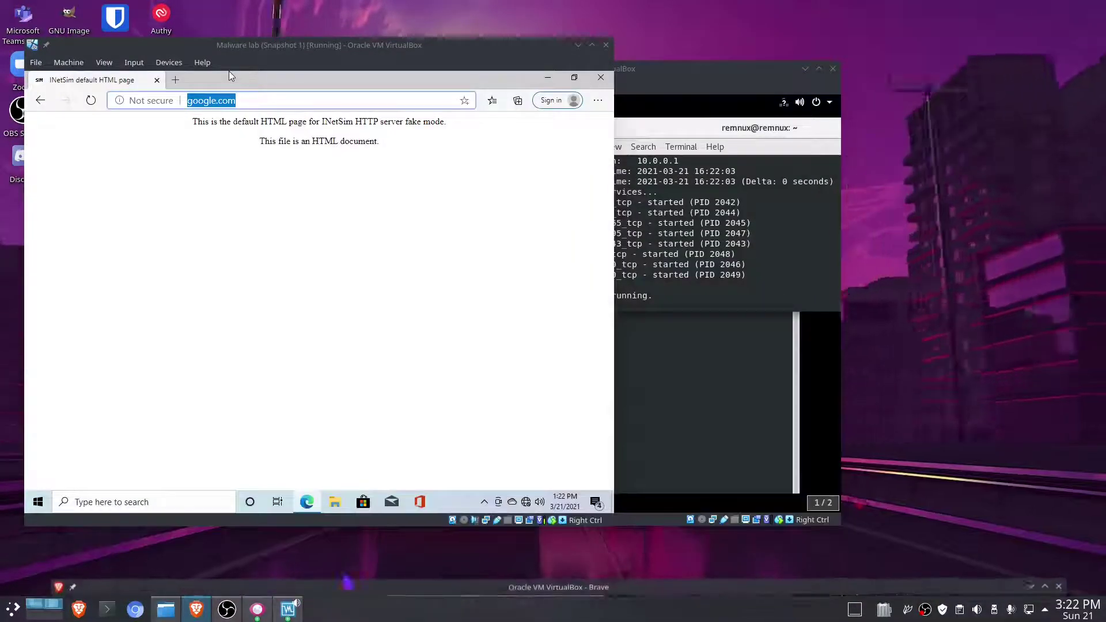
drag(378, 70, 414, 67)
key(alt+f)
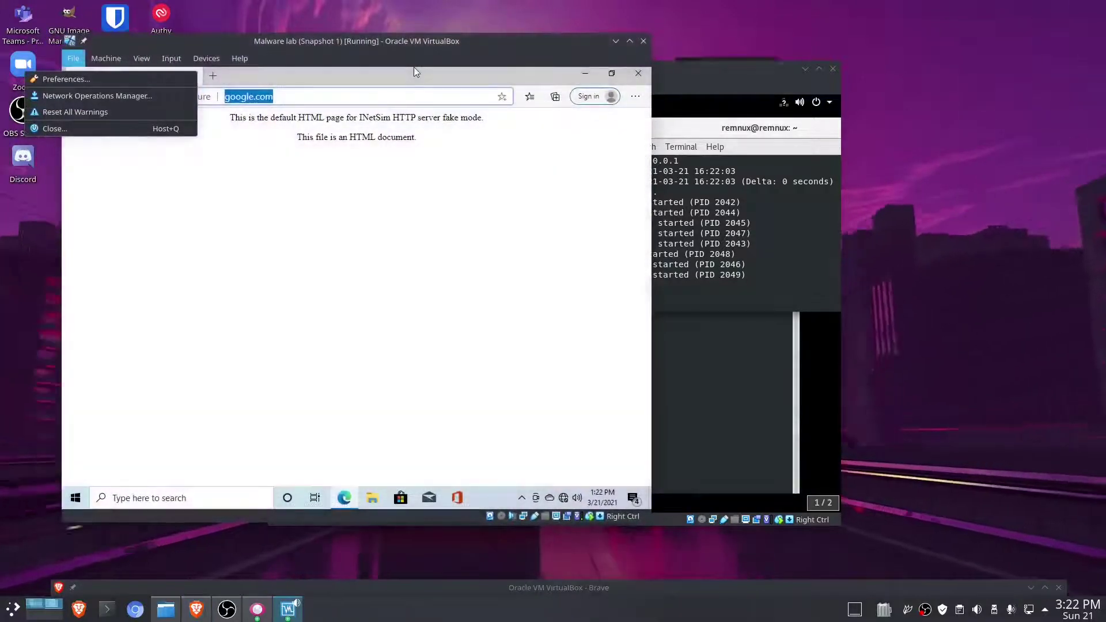
key(Escape)
click(415, 156)
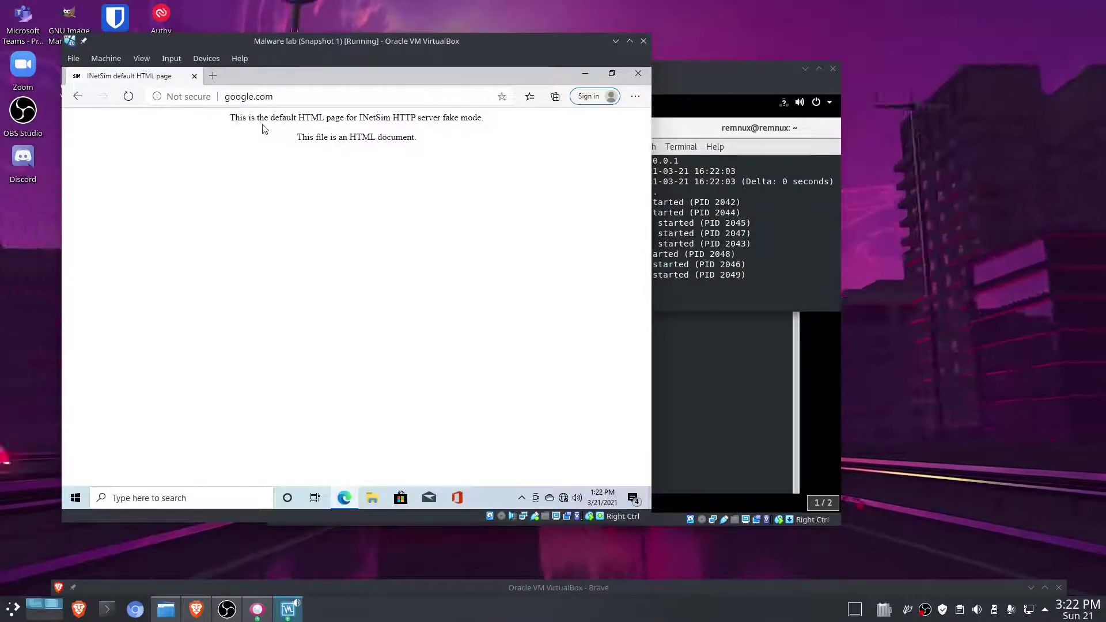
Step: Examine the page served for google.com in Edge and the matching google.com responses in the fakedns output
drag(224, 121, 351, 138)
click(432, 197)
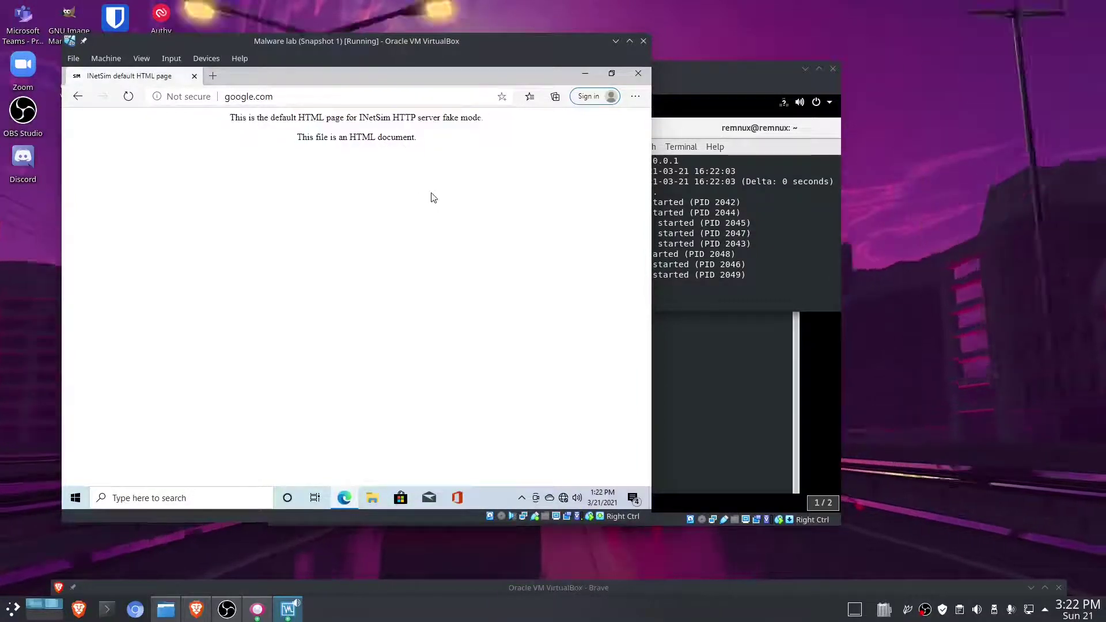
click(776, 218)
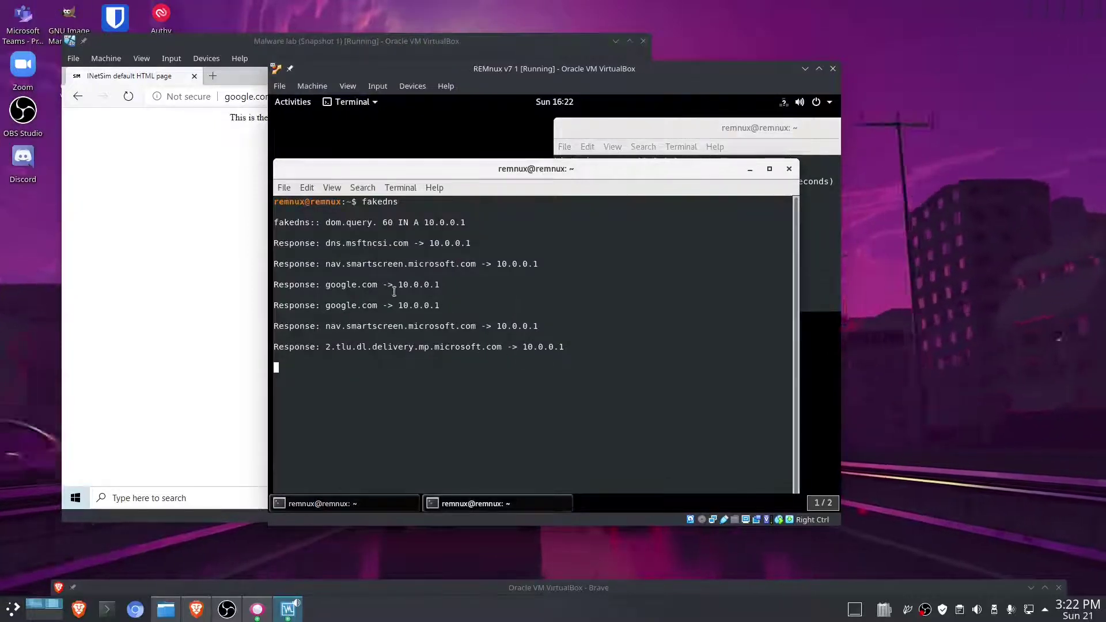
drag(449, 306, 326, 281)
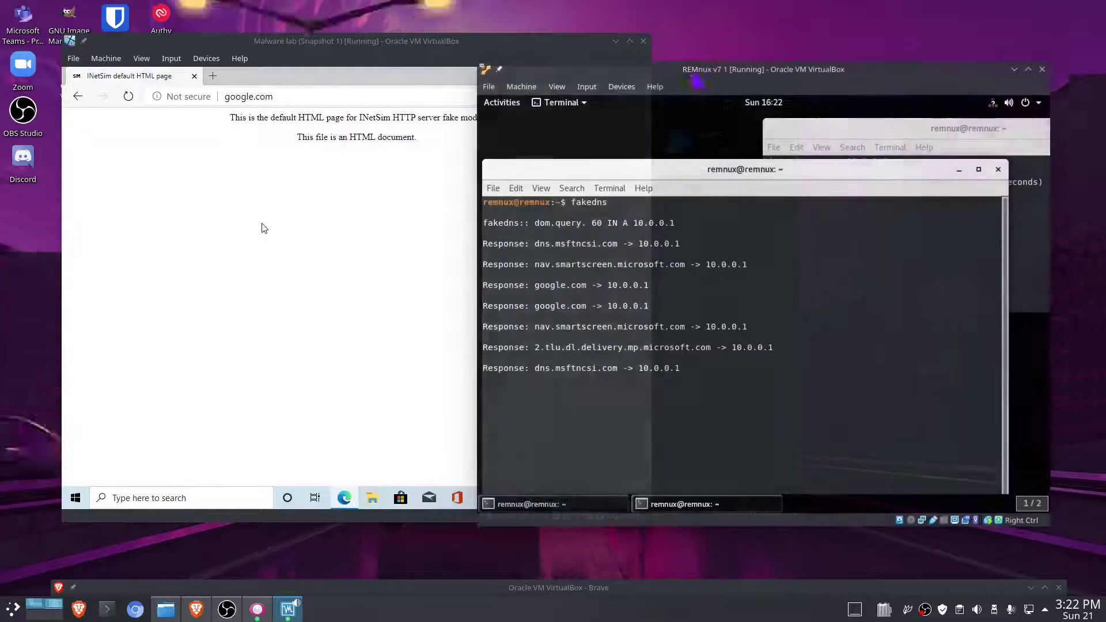
Step: Place the Malware lab window beside the REMnux window and load ipleak.net in a new Edge tab, closing the old tab
drag(264, 68, 243, 68)
key(ctrl+Home)
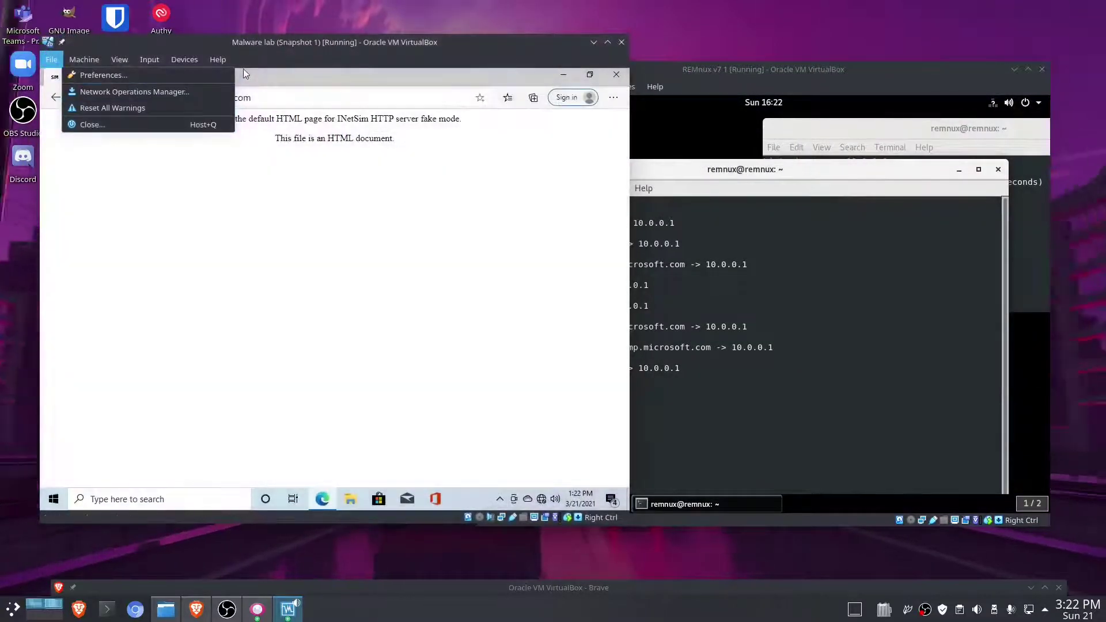
click(243, 68)
key(ctrl+t)
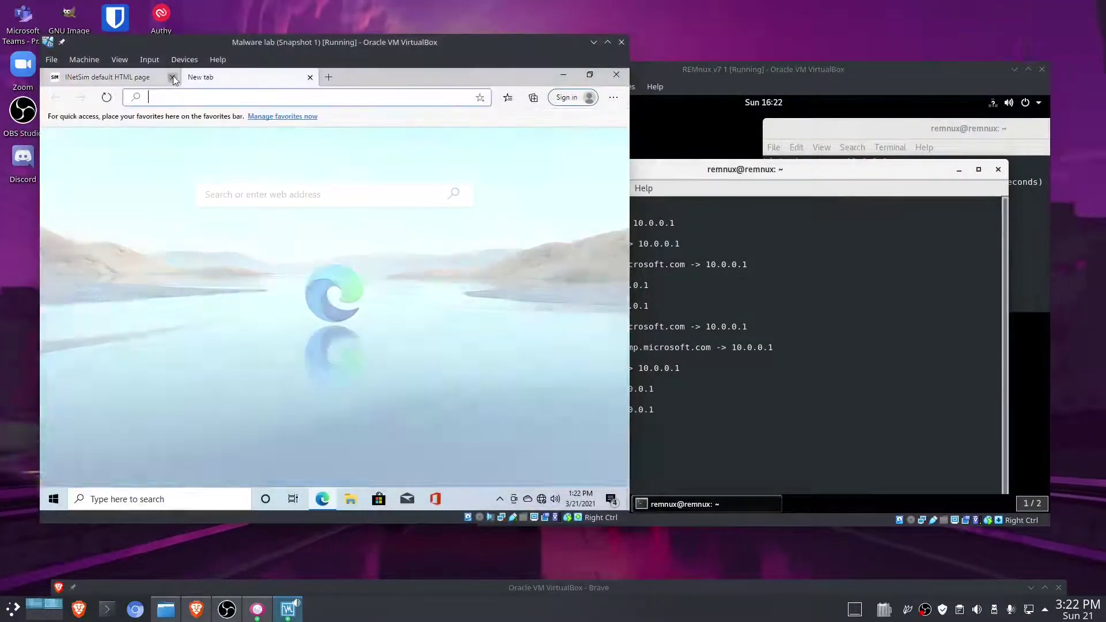
click(172, 77)
text(ipleak.n)
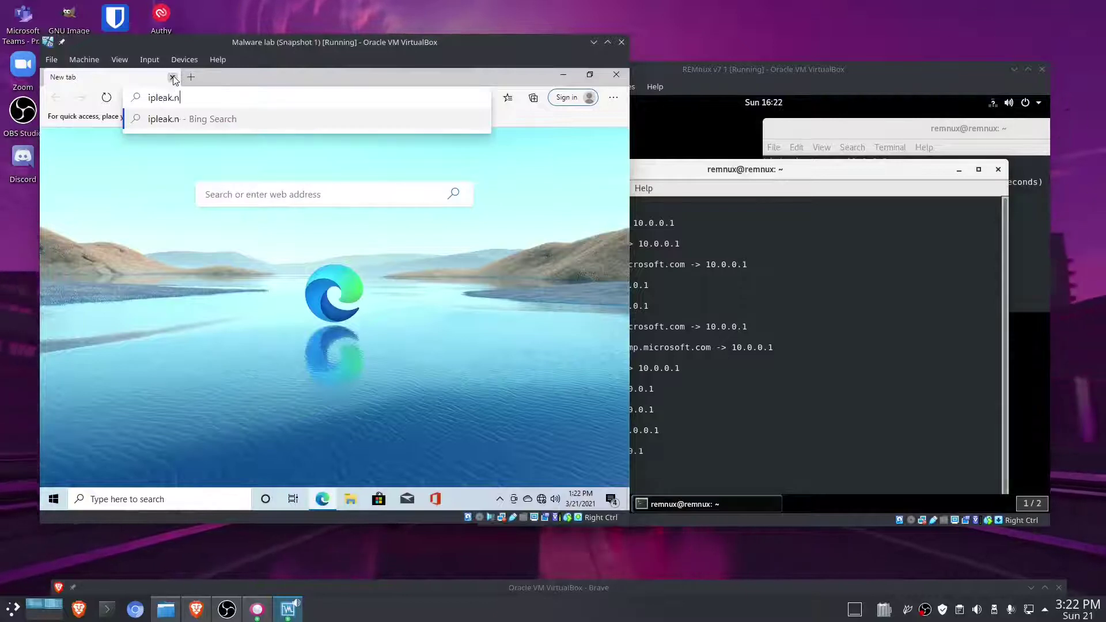
text(et)
key(Return)
Step: Examine the ipleak.net responses in the fakedns output and bring the inetsim terminal forward
click(688, 495)
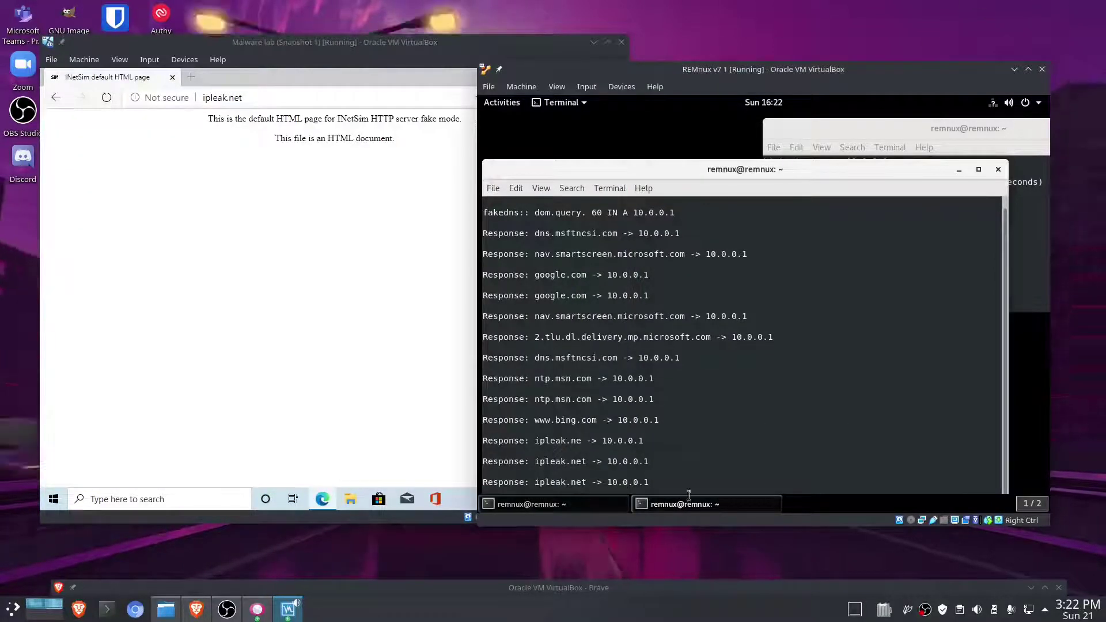
drag(688, 496, 503, 440)
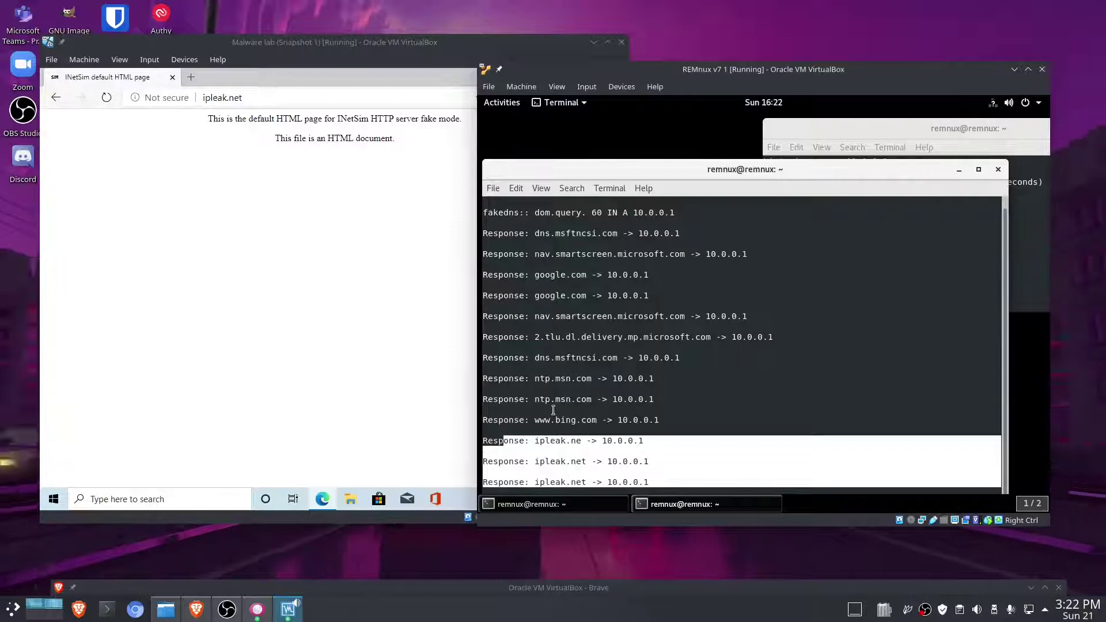
click(529, 405)
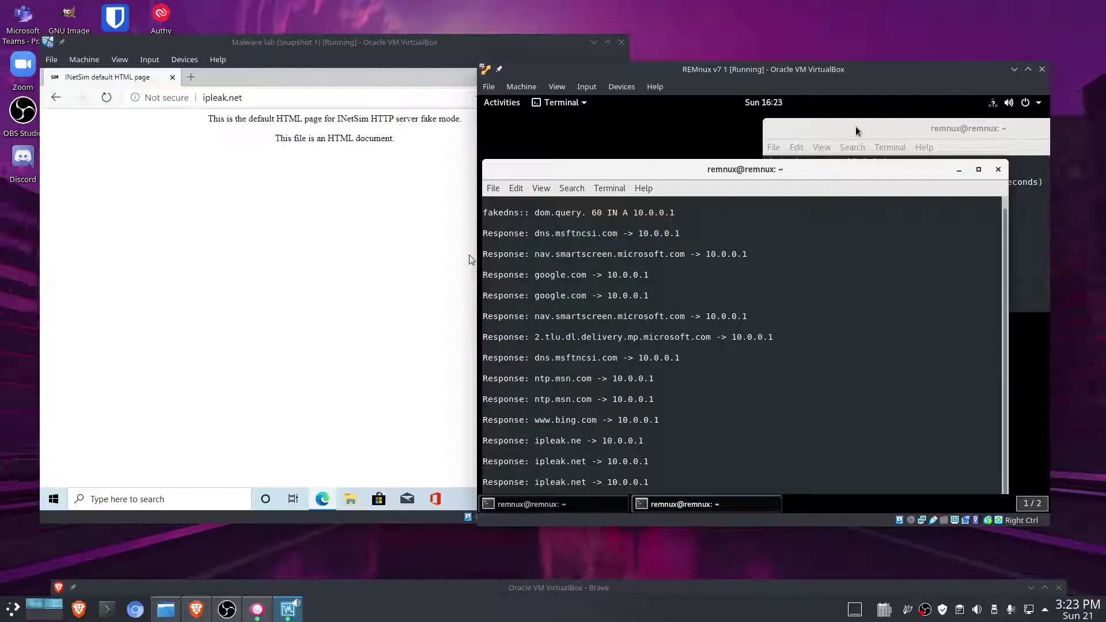
click(899, 130)
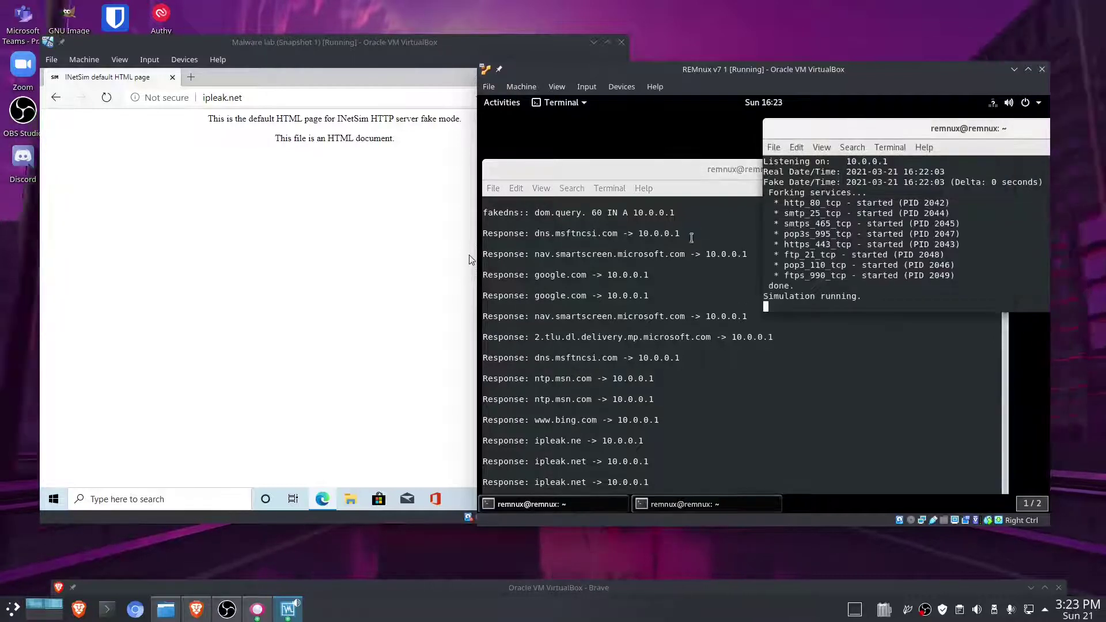
Step: Check the fakedns output in REMnux and clear the Edge window off the Windows machine's desktop
click(172, 77)
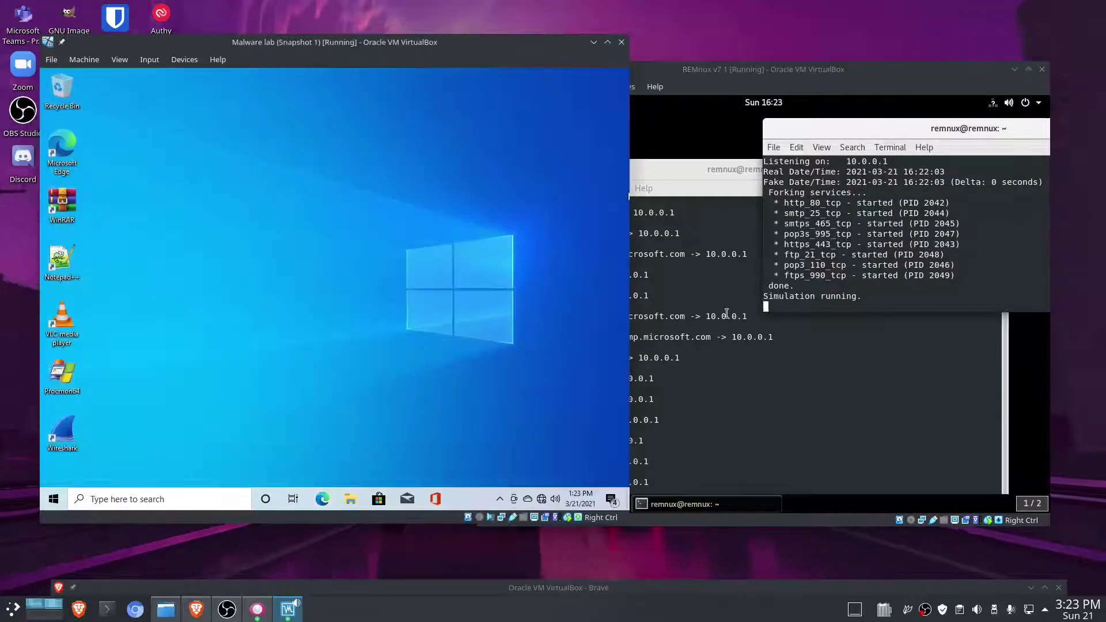
click(691, 357)
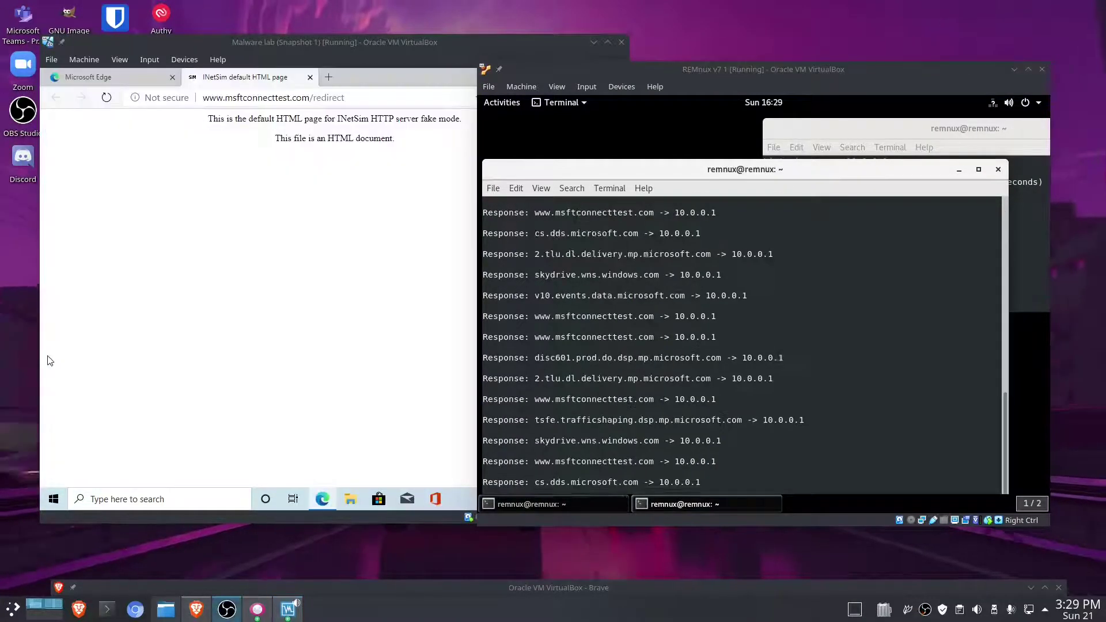
click(385, 268)
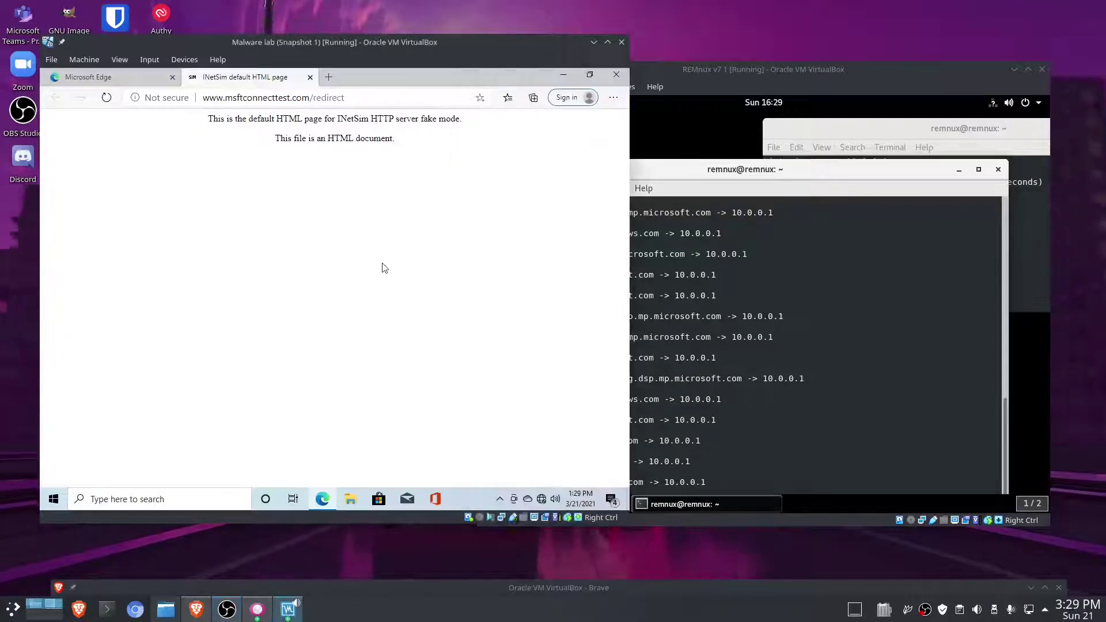
click(567, 75)
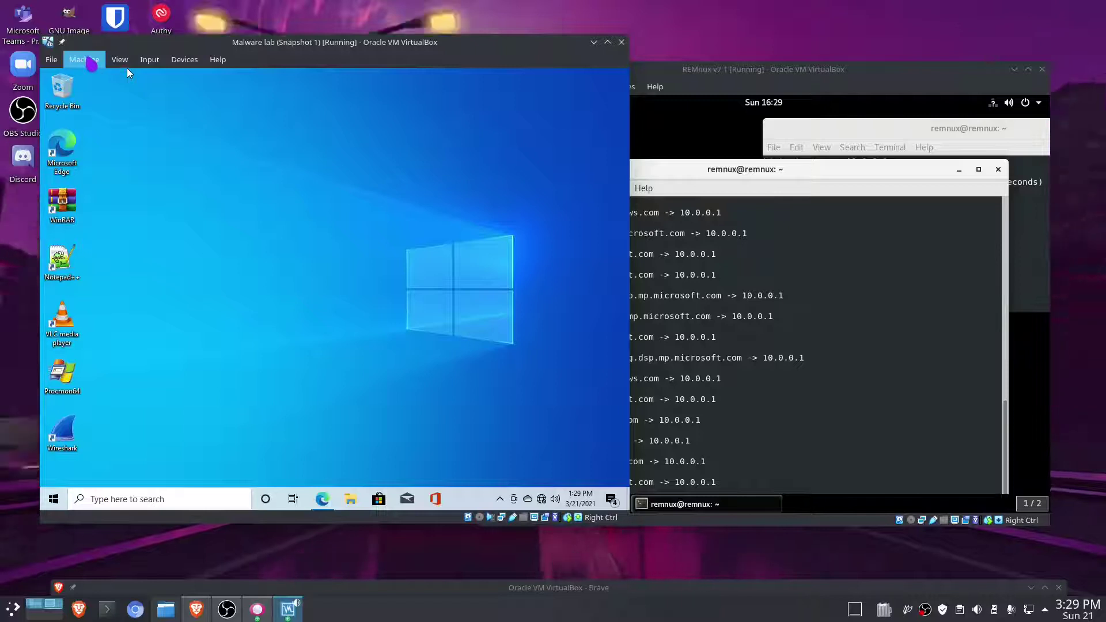
click(85, 60)
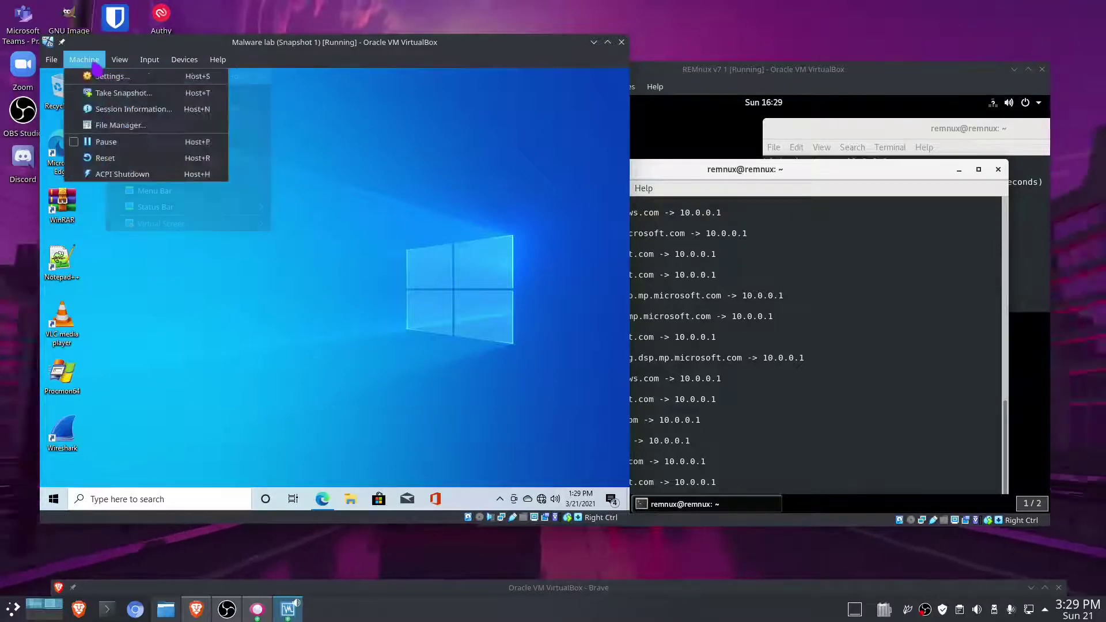
click(124, 93)
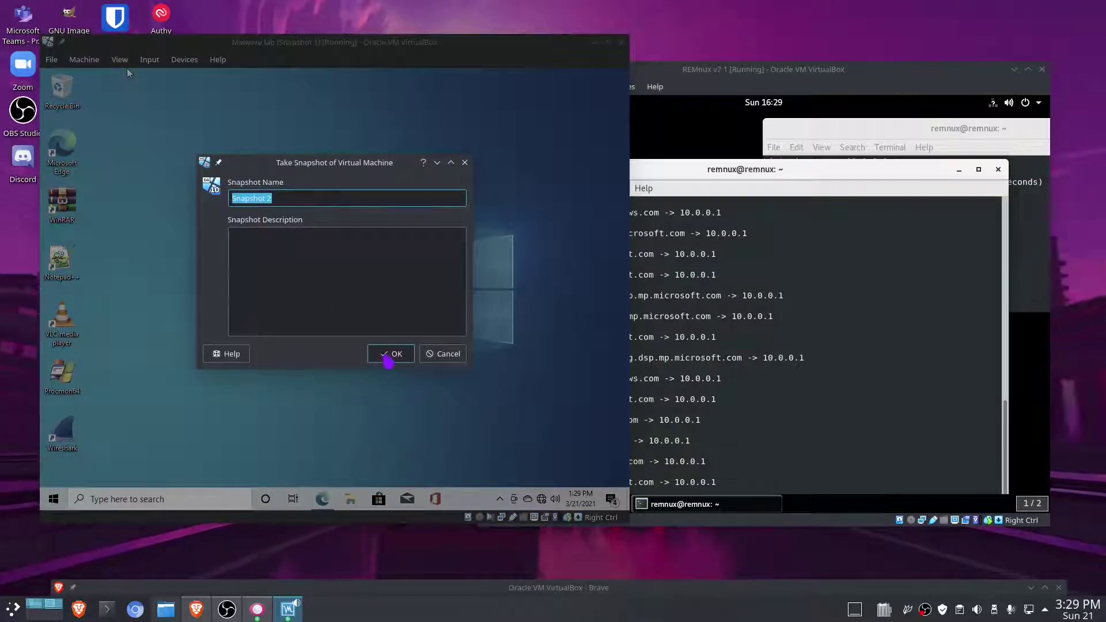
click(464, 162)
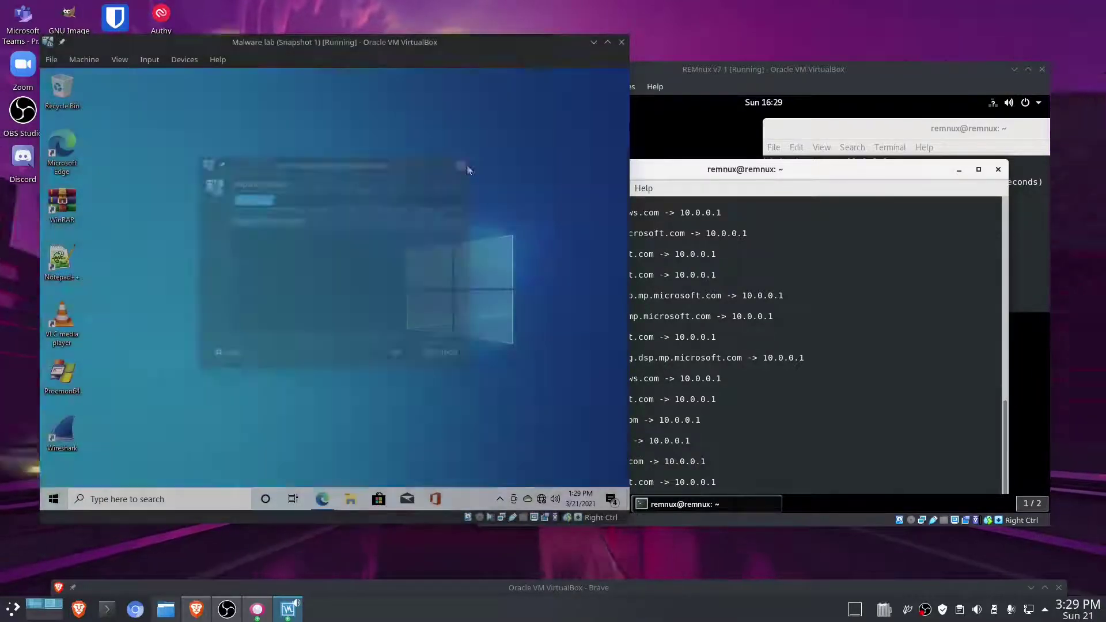
Step: Open the Take Snapshot dialog for the REMnux machine and dismiss it
click(645, 70)
click(521, 86)
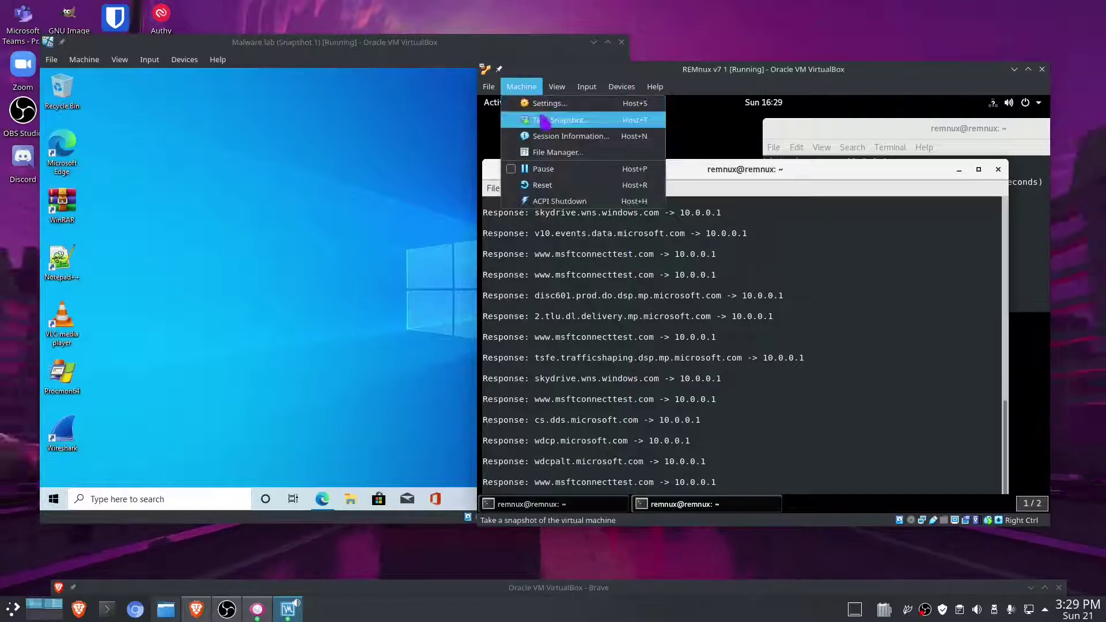
click(544, 120)
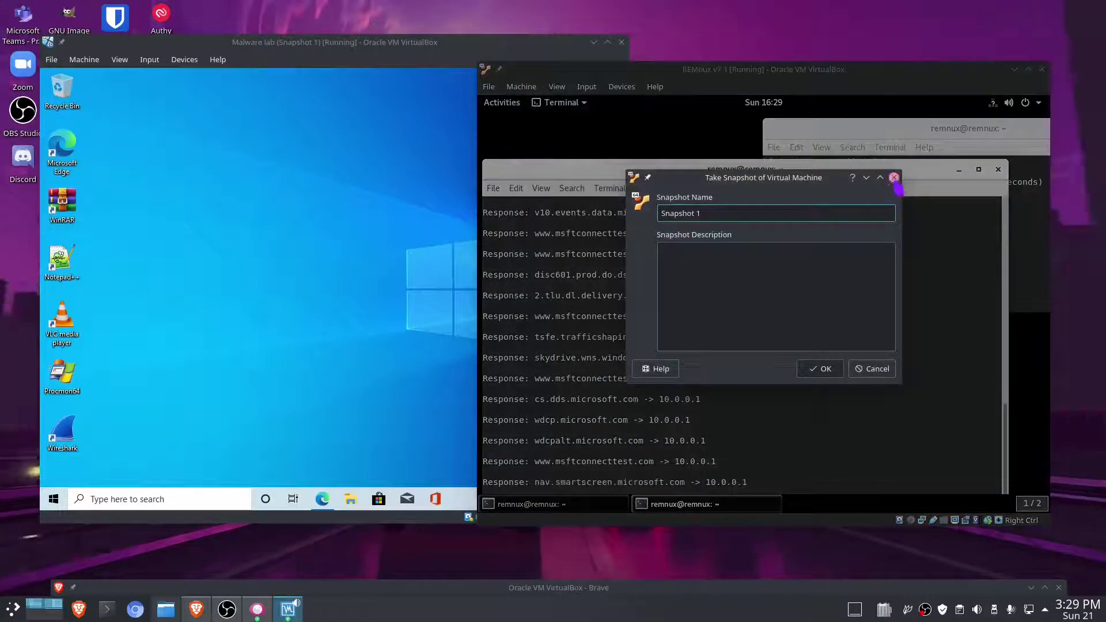
key(Return)
Step: Switch between the Malware lab and REMnux windows and choose Take Snapshot for the Malware lab machine
click(384, 191)
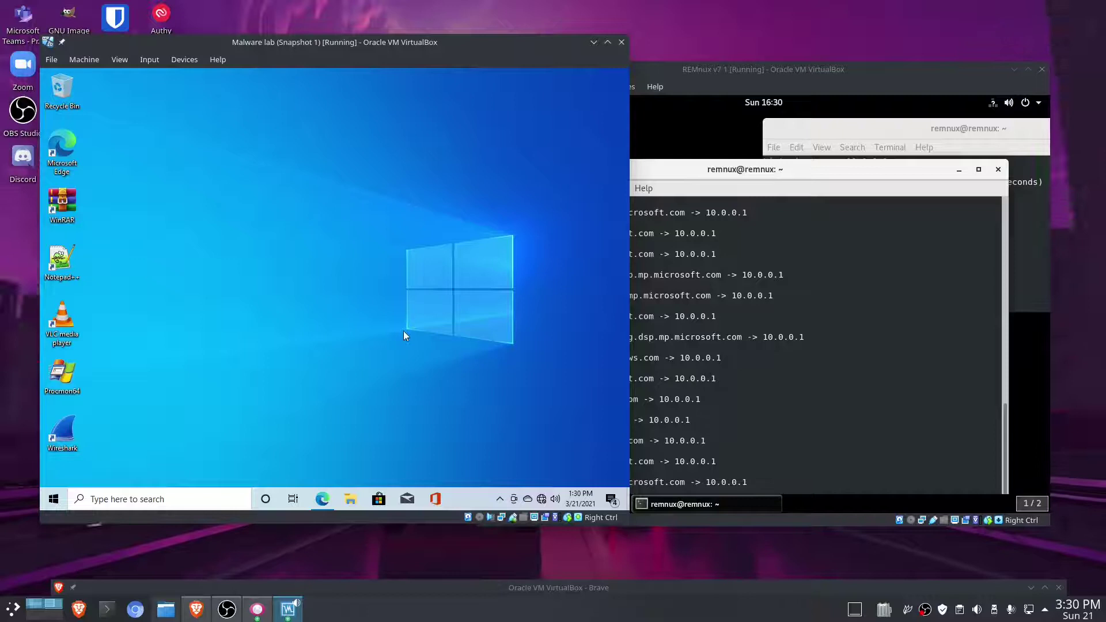
click(759, 78)
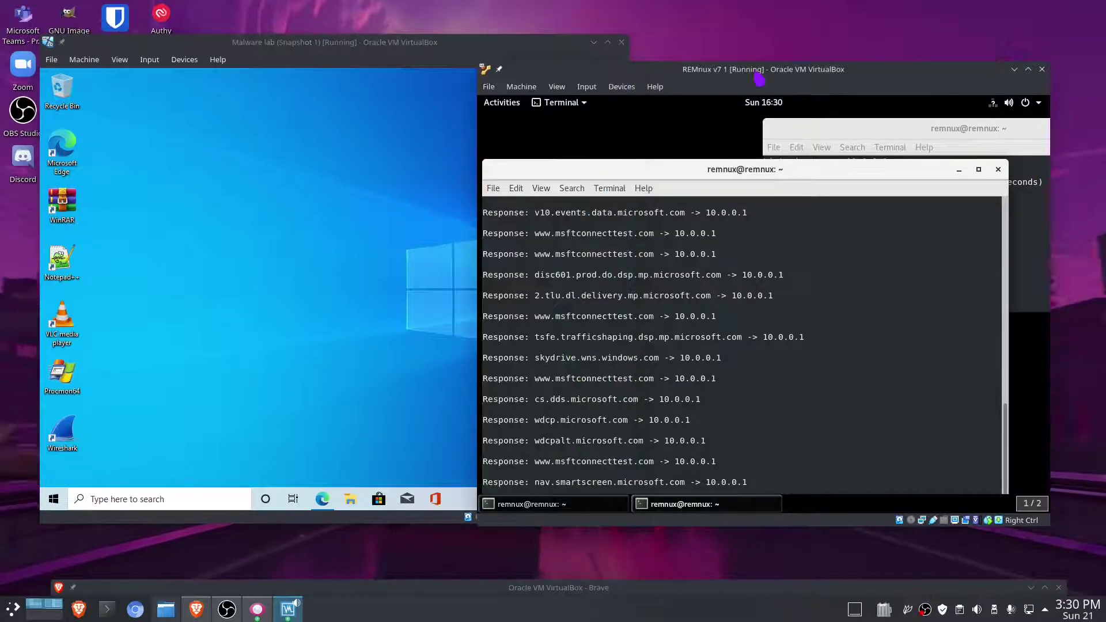
click(461, 57)
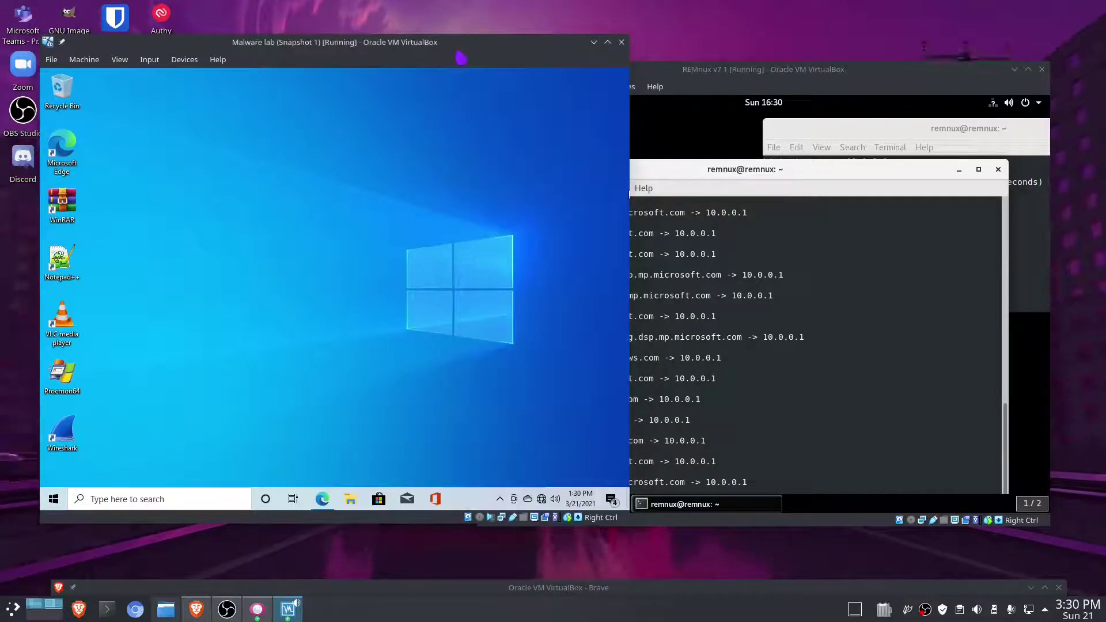
click(84, 60)
click(118, 95)
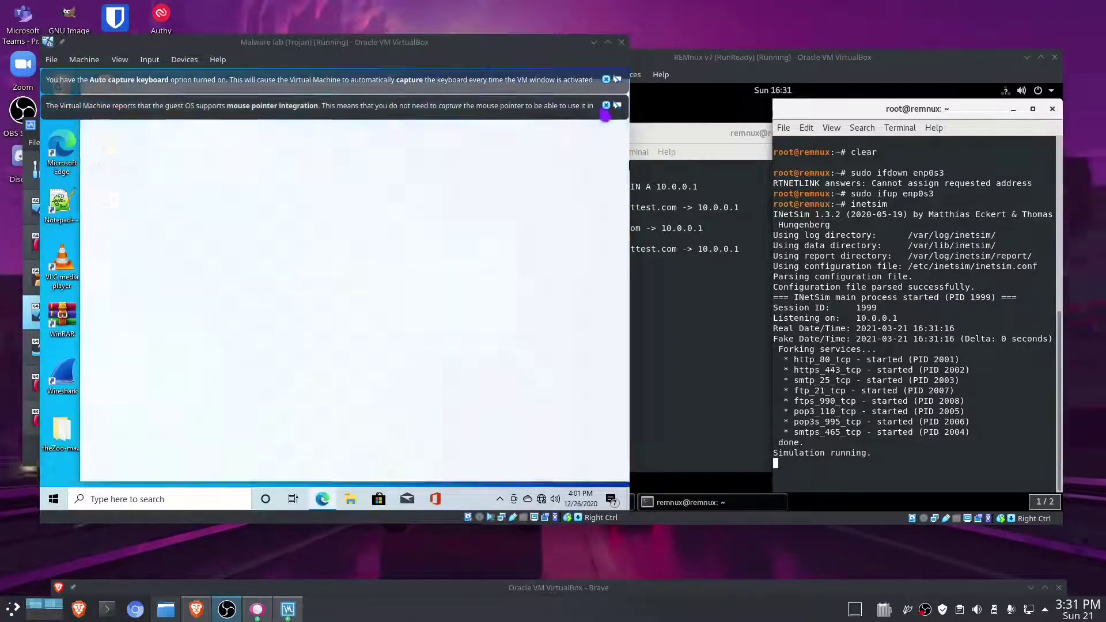
Step: Dismiss the notification bars and Edge window on the Malware lab (Trojan) machine, and reposition both virtual machine windows
click(606, 80)
drag(529, 90, 479, 113)
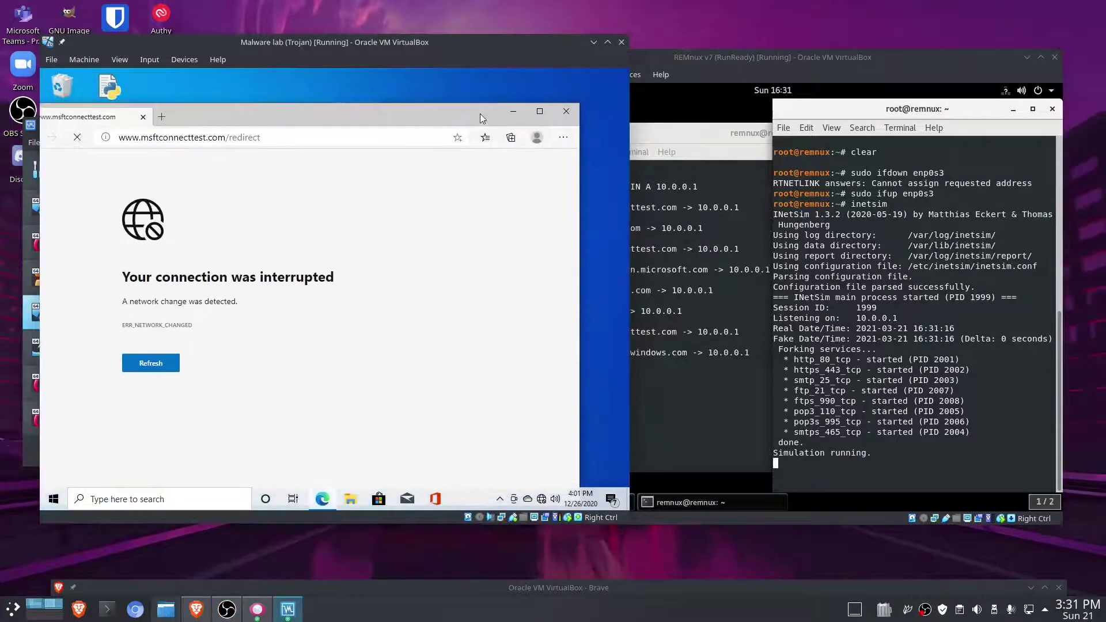
click(558, 116)
drag(470, 66, 476, 88)
drag(827, 60, 900, 93)
drag(474, 100, 542, 82)
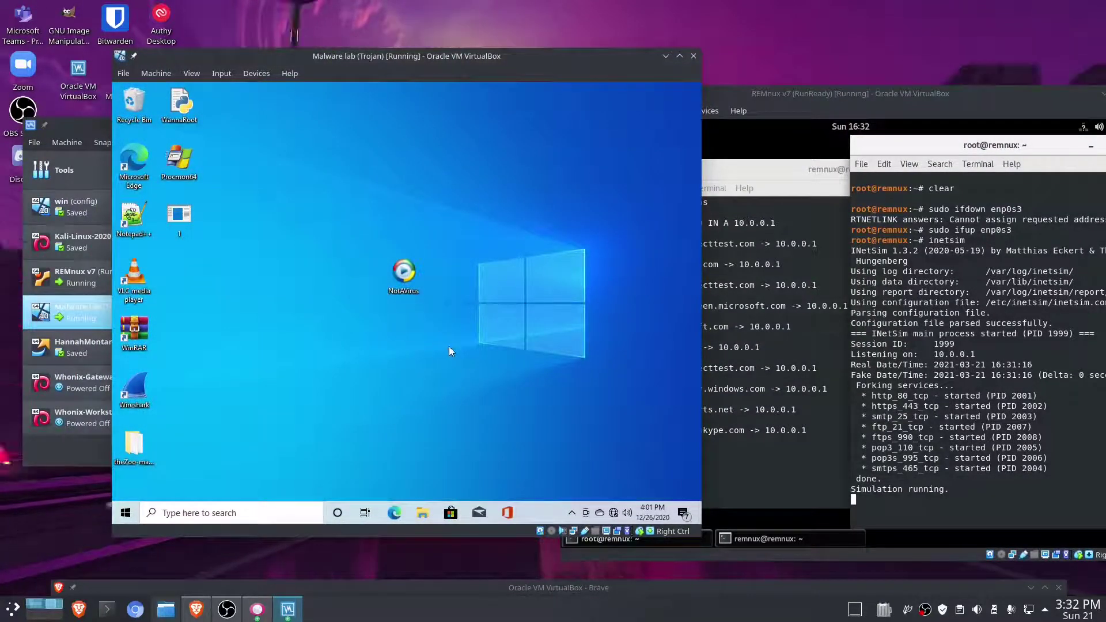
Step: Select the NotAVirus file on the Windows desktop and arrange the two machine windows so the fakedns output is readable
drag(456, 343, 327, 222)
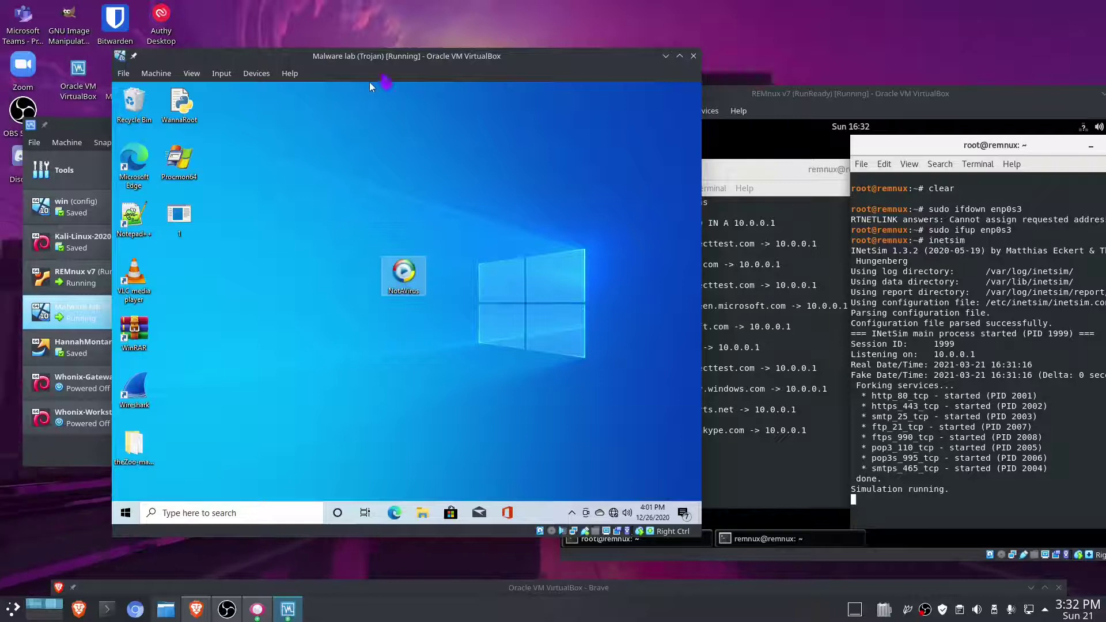
drag(557, 82, 492, 73)
click(492, 73)
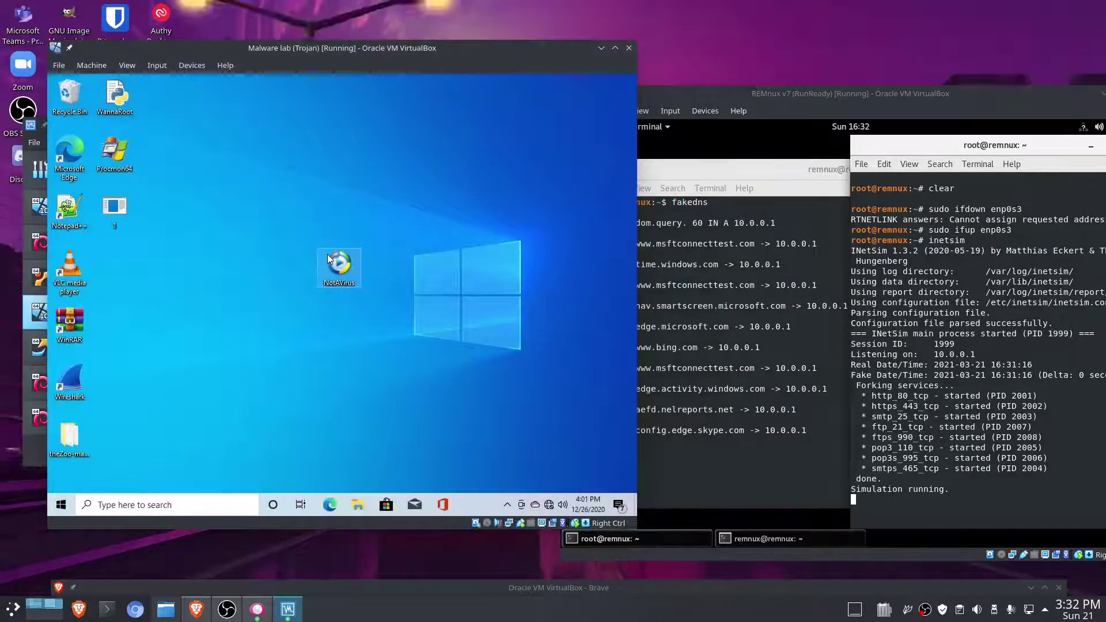
drag(850, 92, 782, 44)
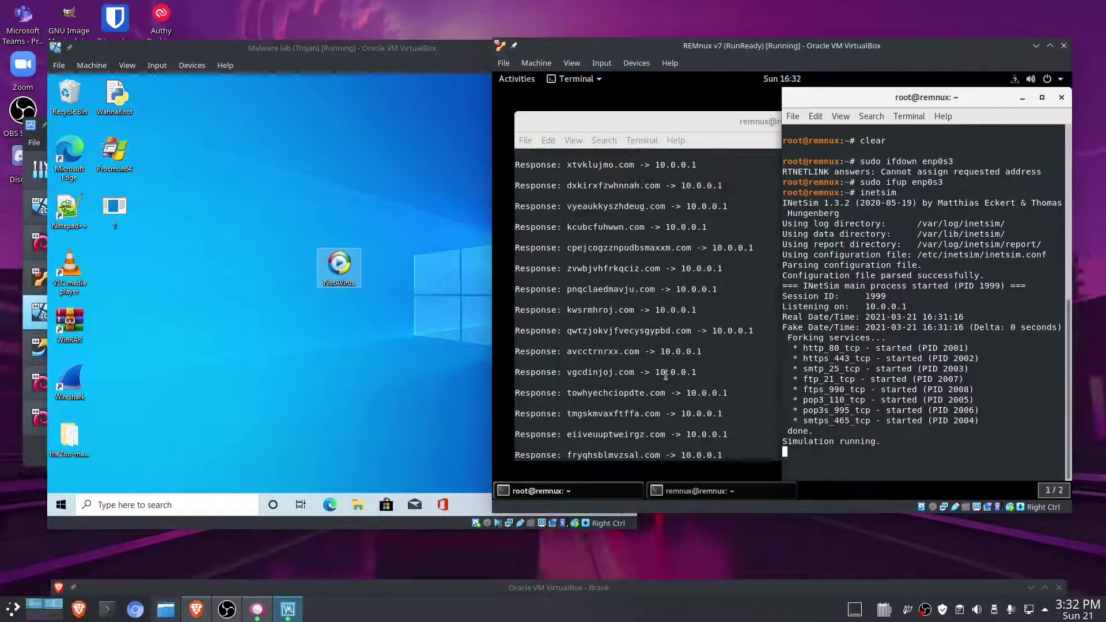
Step: Examine the fakedns responses in REMnux and move its window clear of the Windows desktop
scroll(666, 374, up, 3)
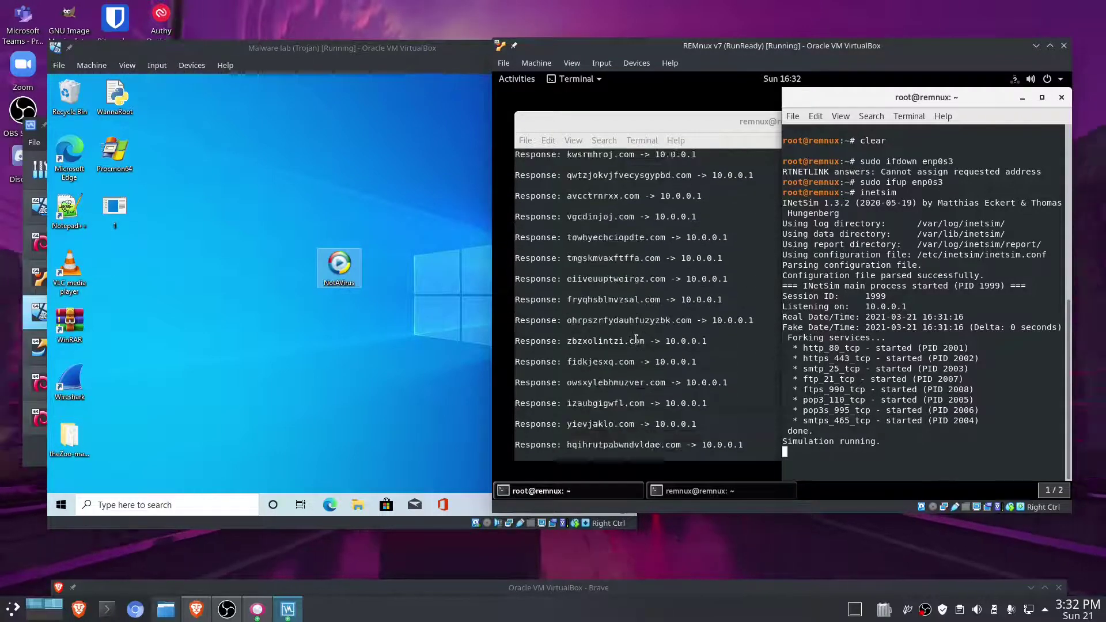
click(503, 63)
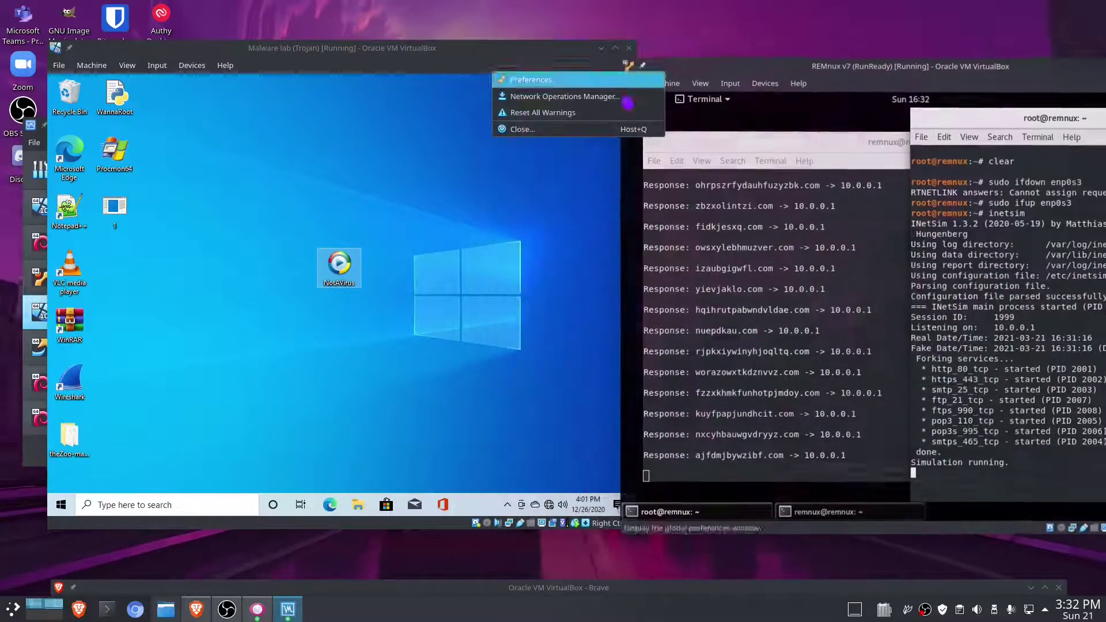
click(610, 311)
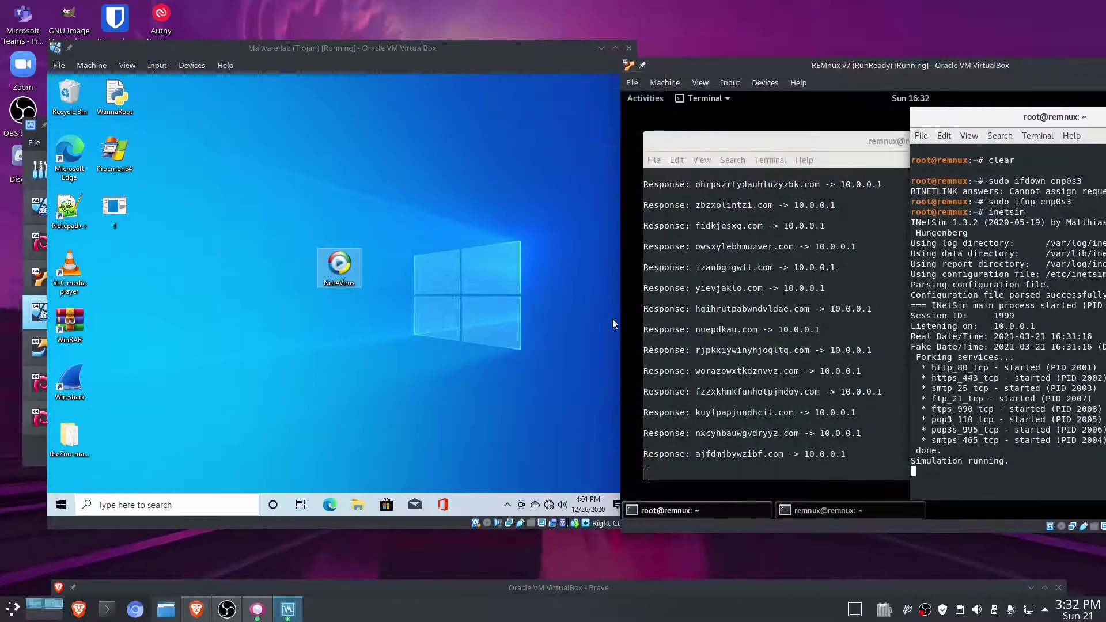
Step: Bring the Malware lab machine forward, launch Procmon64 from its desktop and allow it to make changes
click(466, 352)
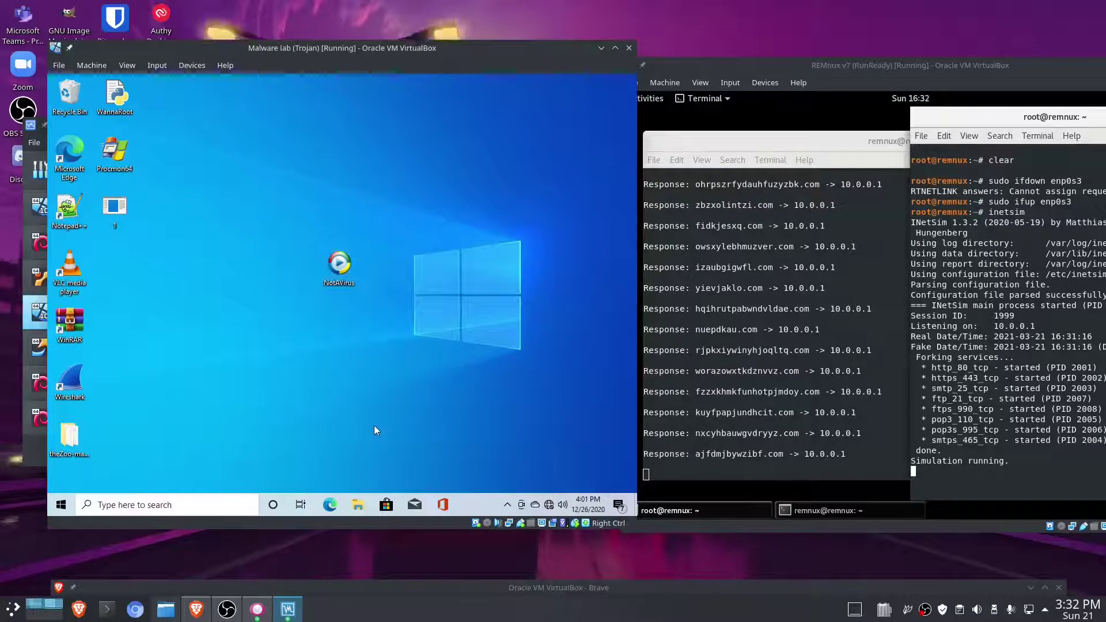
double_click(123, 154)
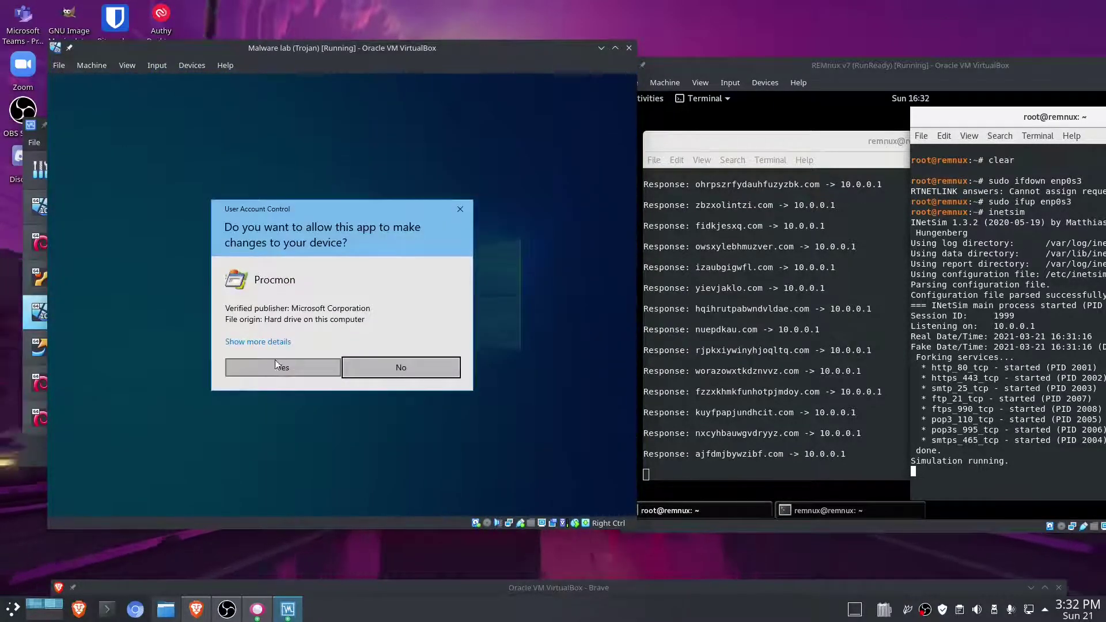
click(274, 364)
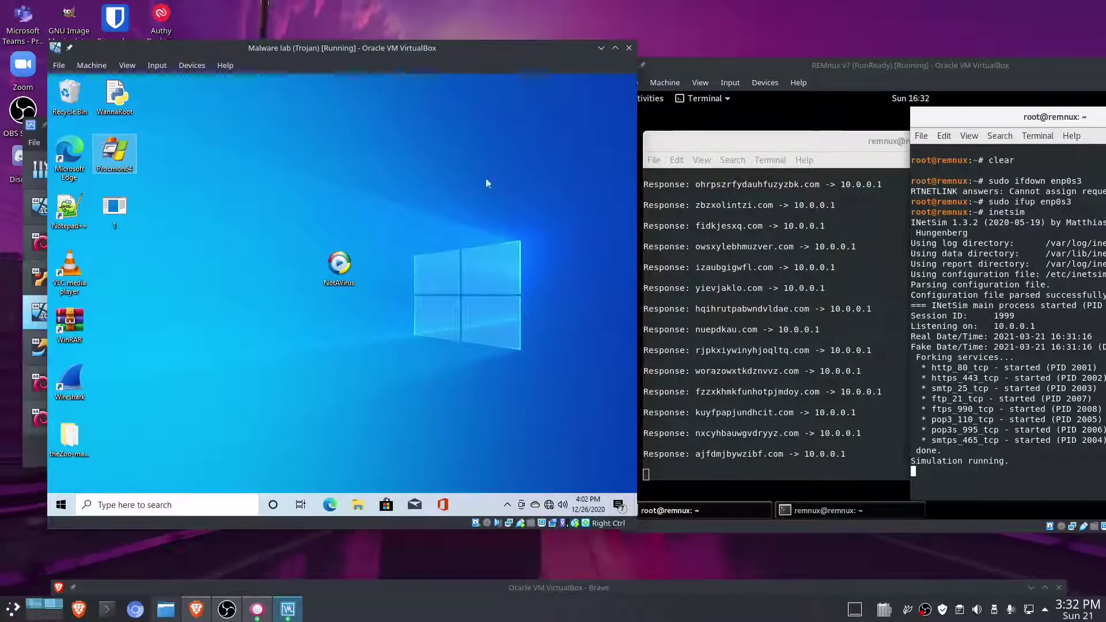
Step: Shift the Malware lab window aside, maximize the REMnux window and minimize both of its terminals
drag(548, 48, 507, 39)
drag(845, 84, 551, 46)
click(726, 54)
click(809, 37)
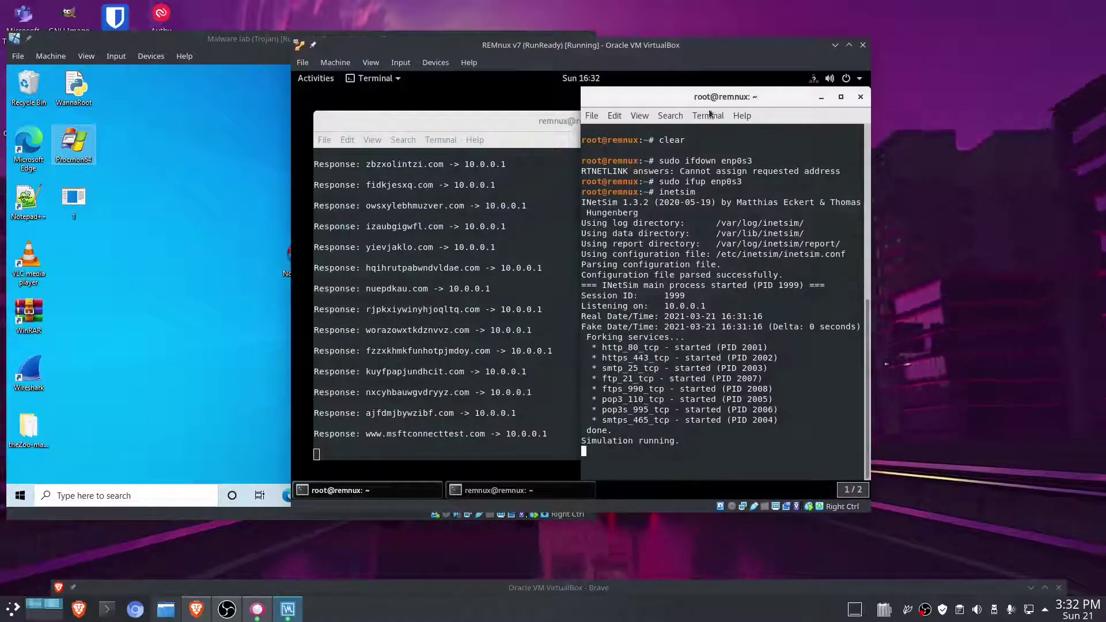
drag(633, 44, 634, 6)
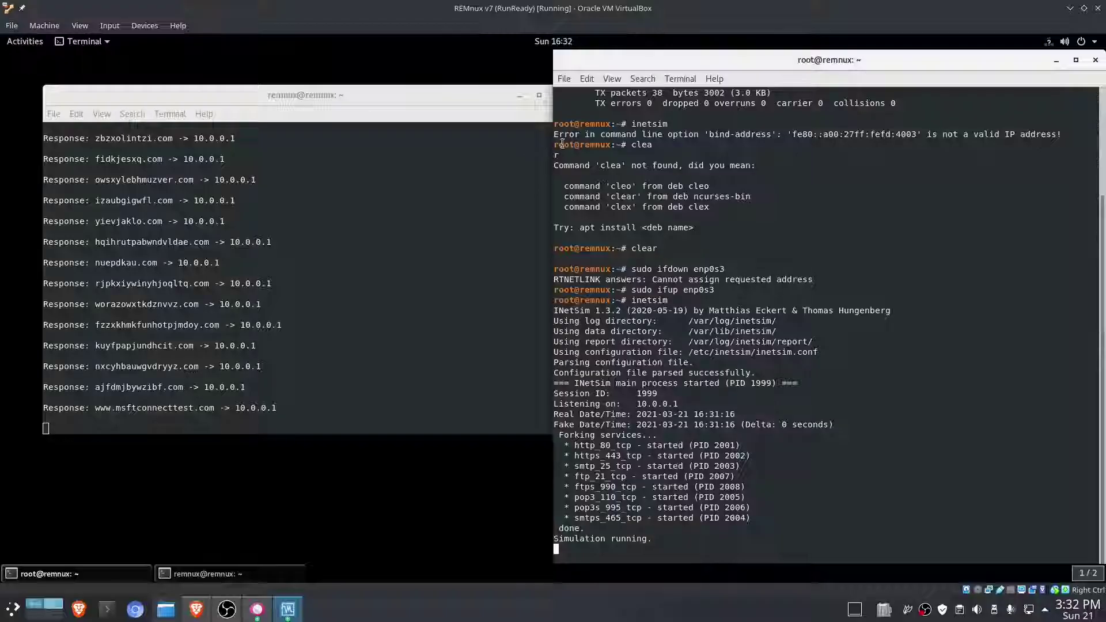
click(522, 98)
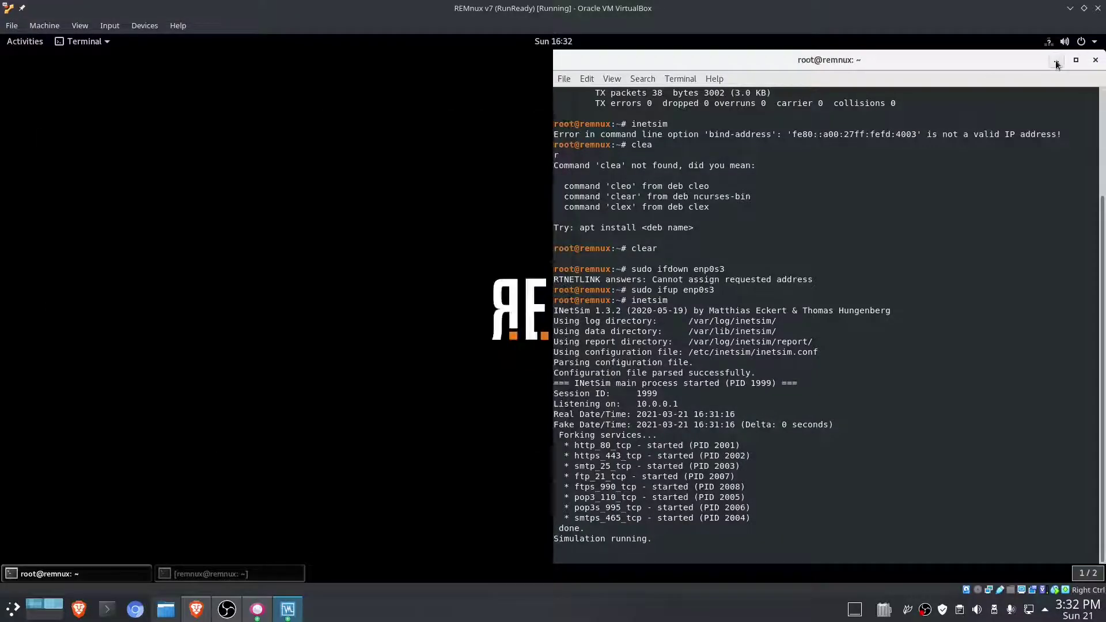
click(1056, 61)
Step: Show all applications installed in REMnux, launch Ghidra and accept its user agreement
click(42, 48)
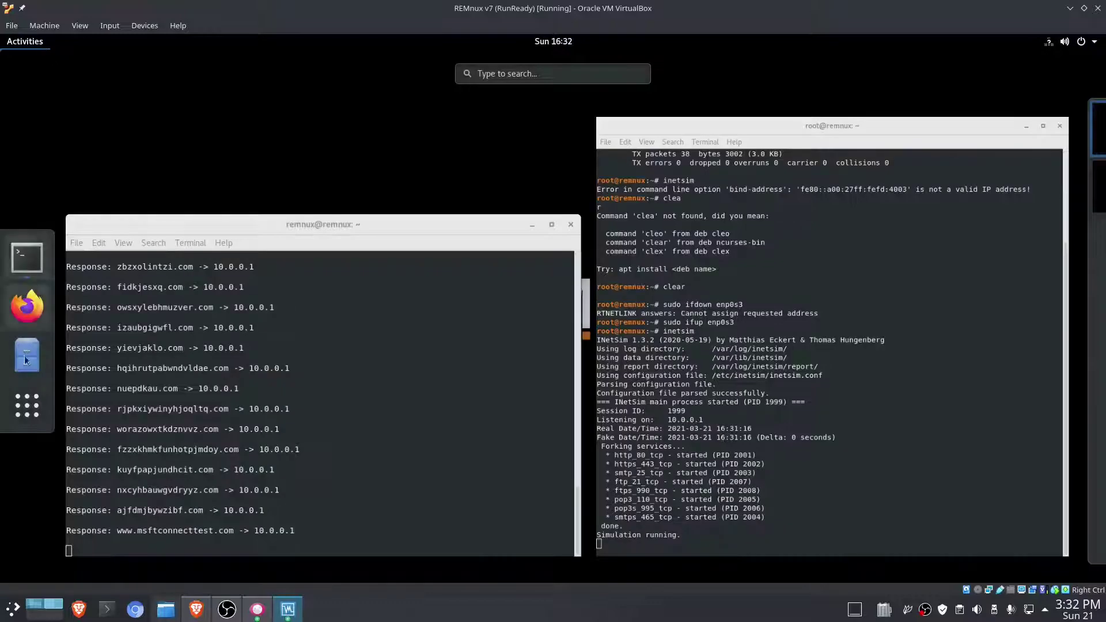
click(27, 405)
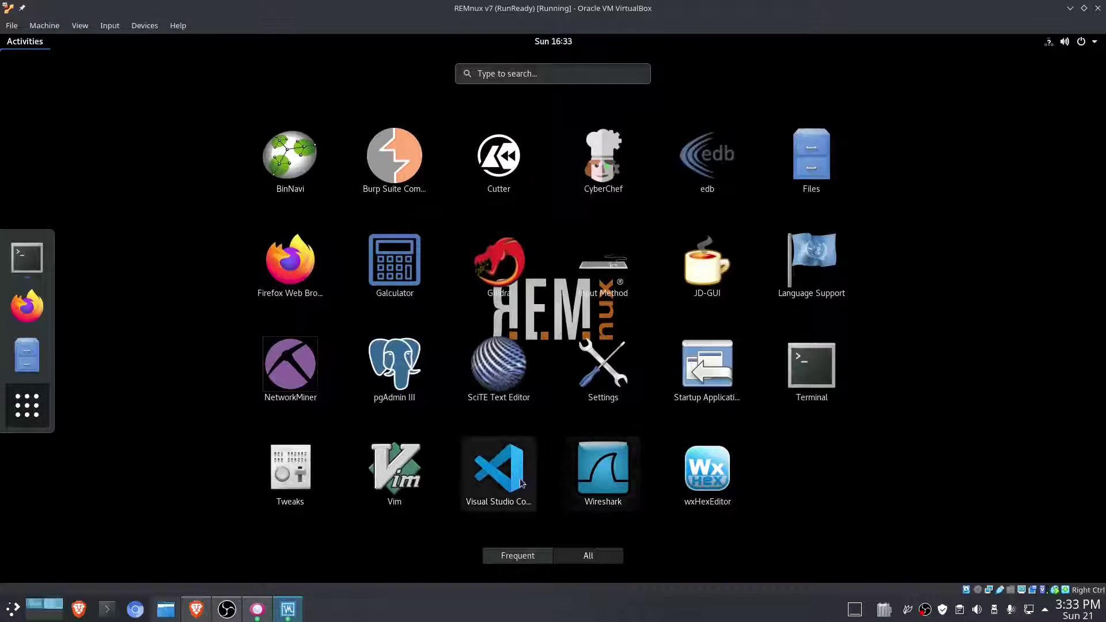
click(505, 297)
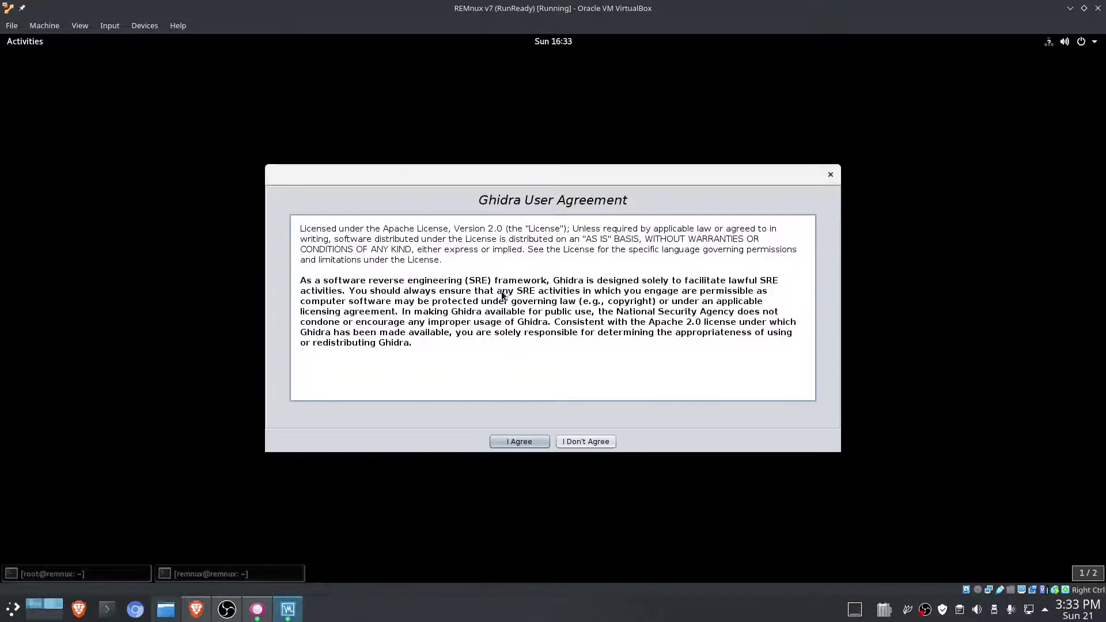
click(518, 444)
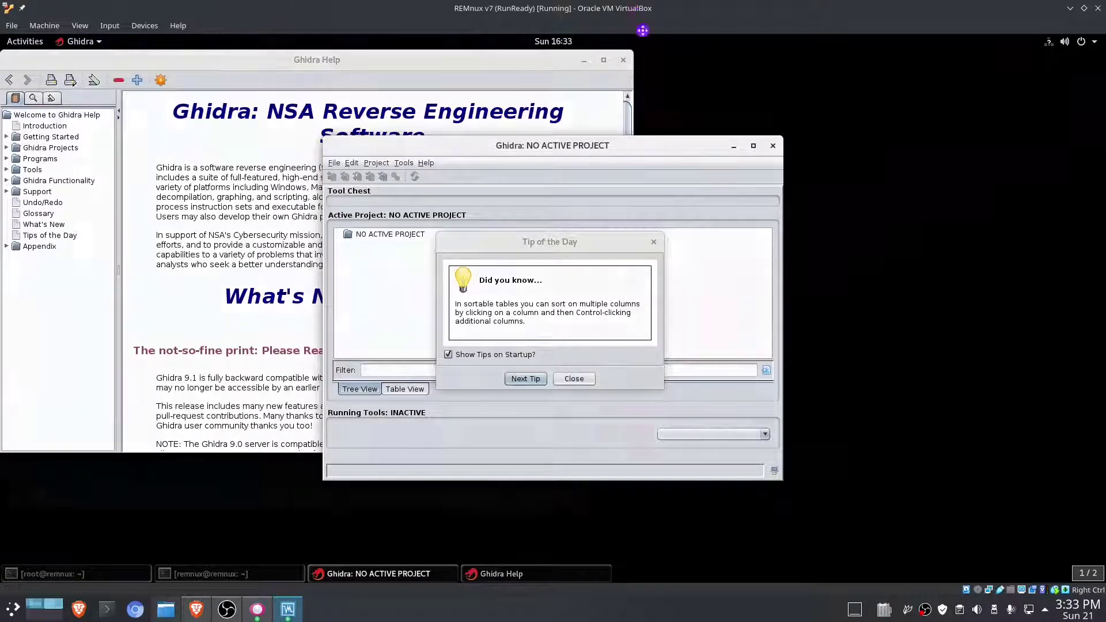
Step: Restore the REMnux window to its smaller size and close Ghidra's tip, help and project windows
key(super+Down)
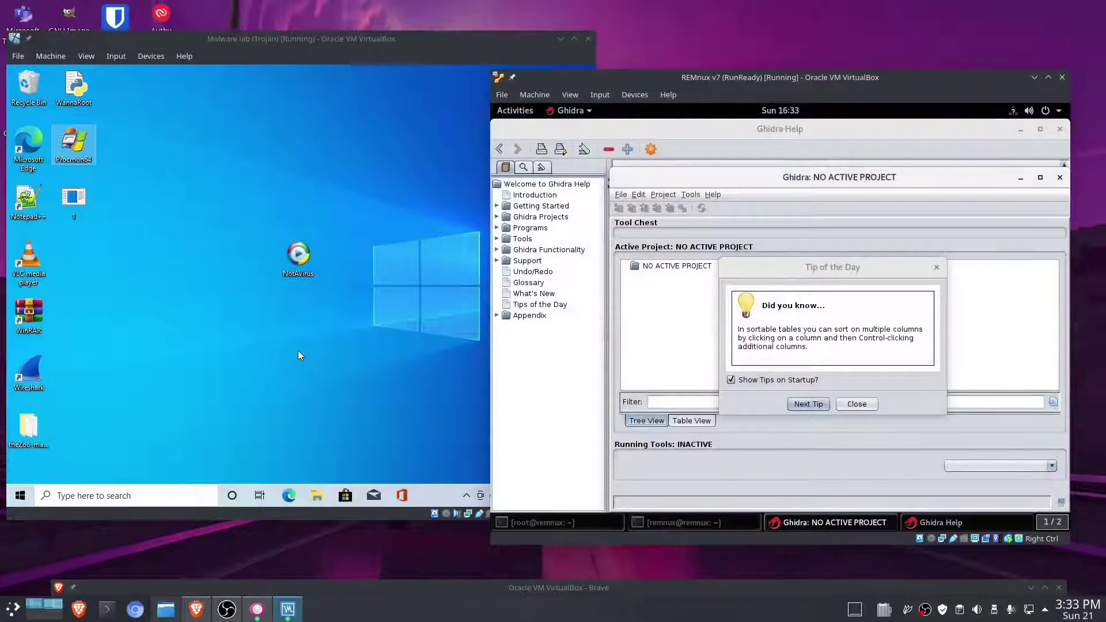
click(935, 267)
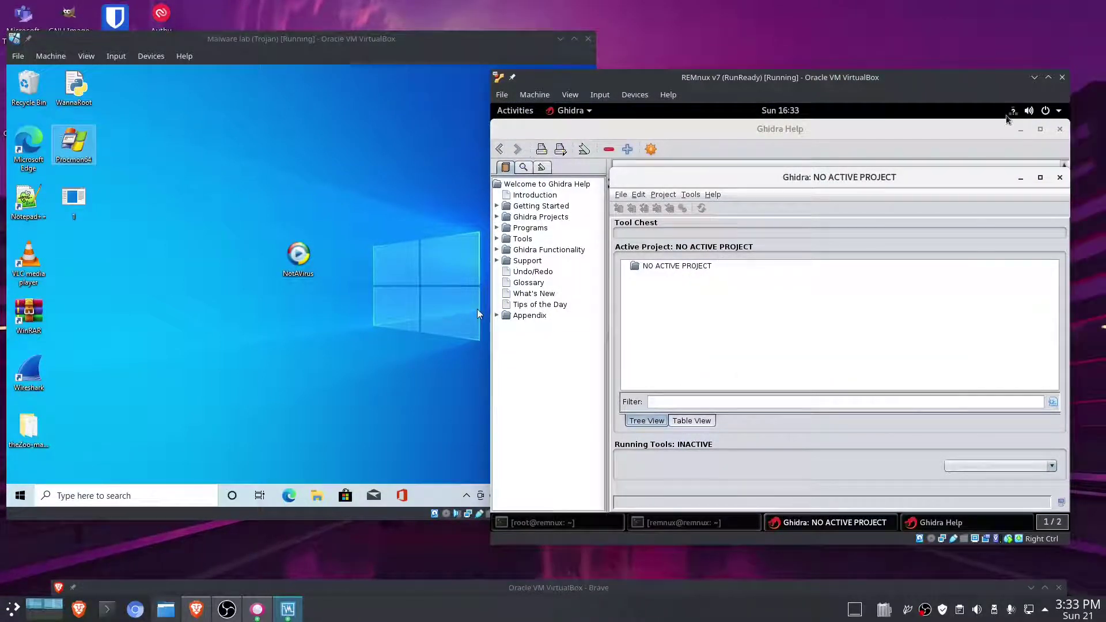
click(1060, 128)
click(1060, 177)
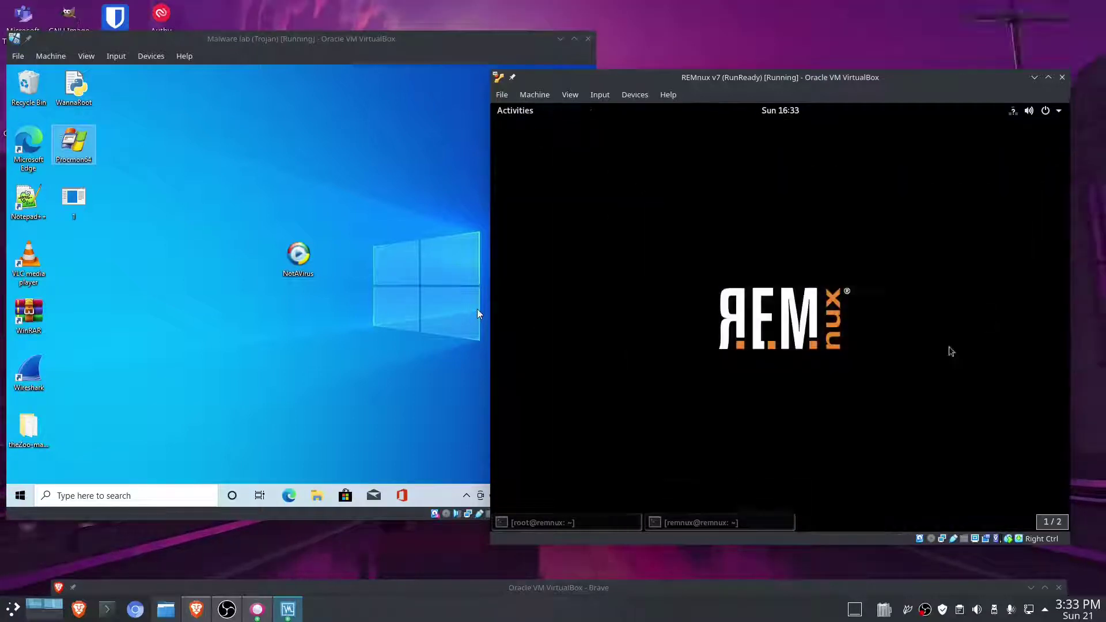
Step: Reopen the fakedns and inetsim terminals and align the REMnux window beside the Malware lab window
click(698, 521)
click(580, 524)
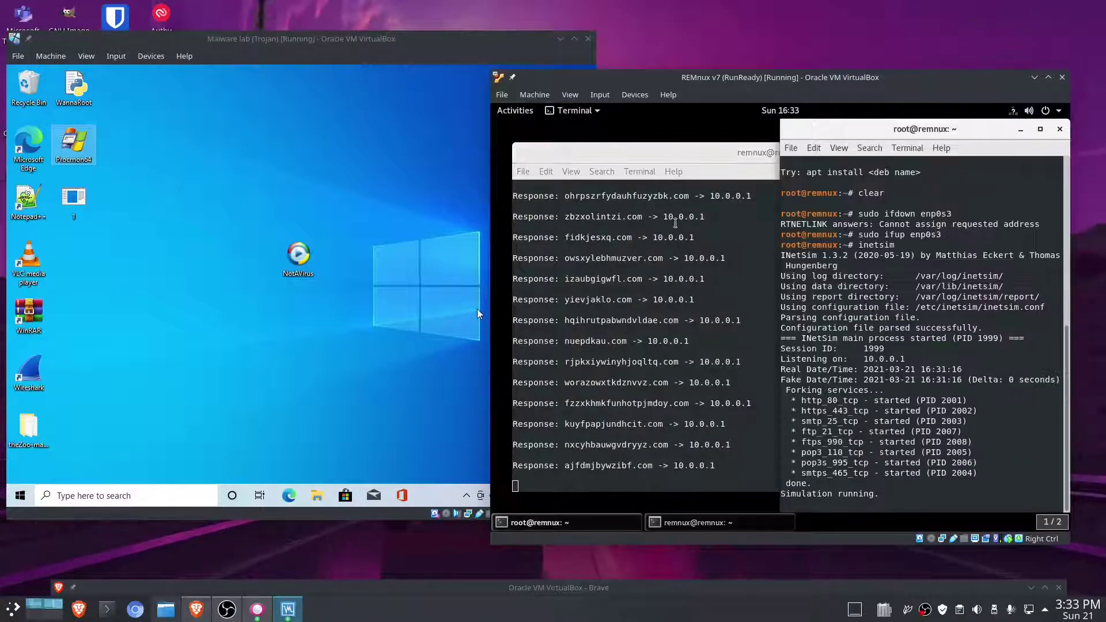
drag(766, 86, 776, 31)
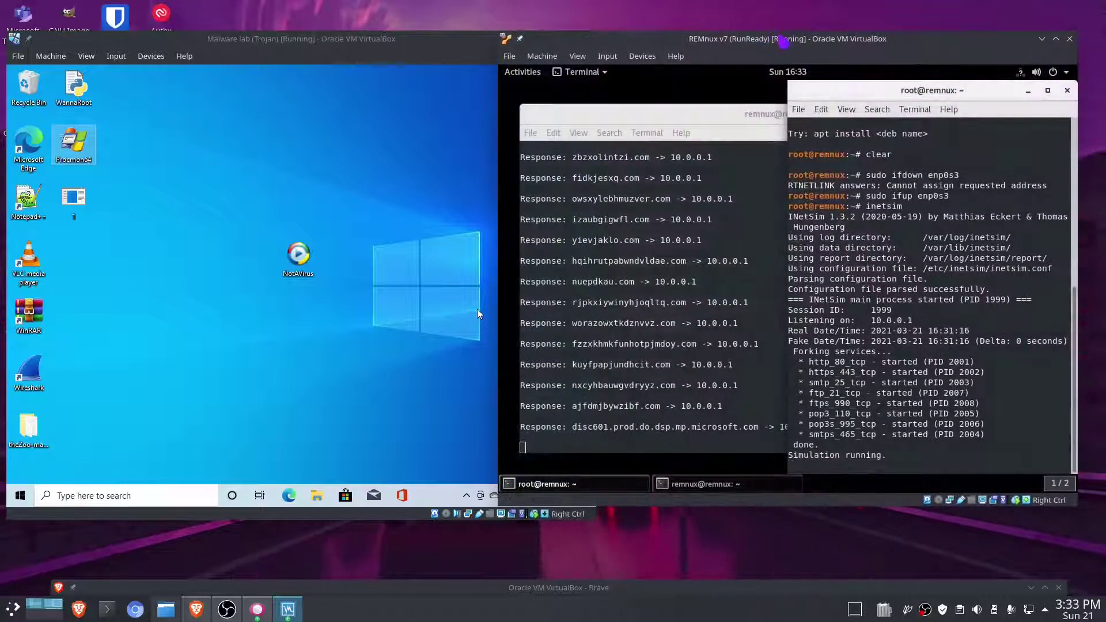